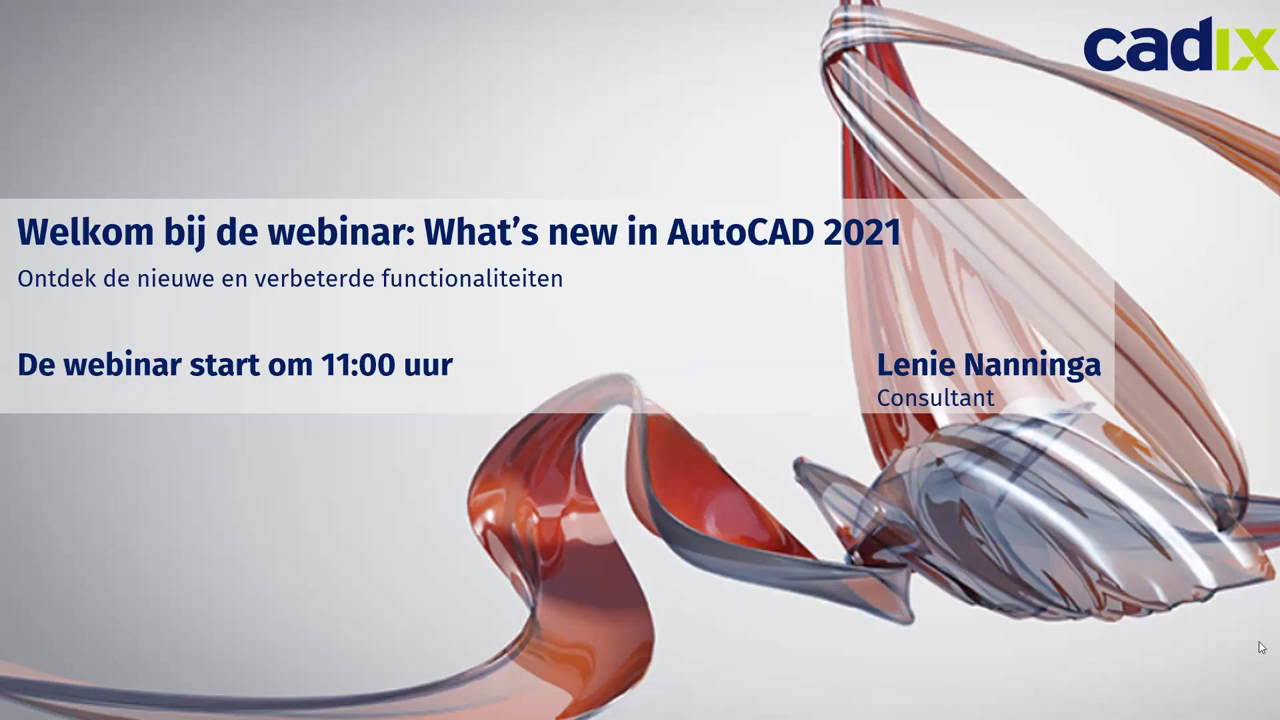
Step: Advance the slideshow to the Instructie Zoom slide on mute, unmute and audio settings
left_click(1221, 563)
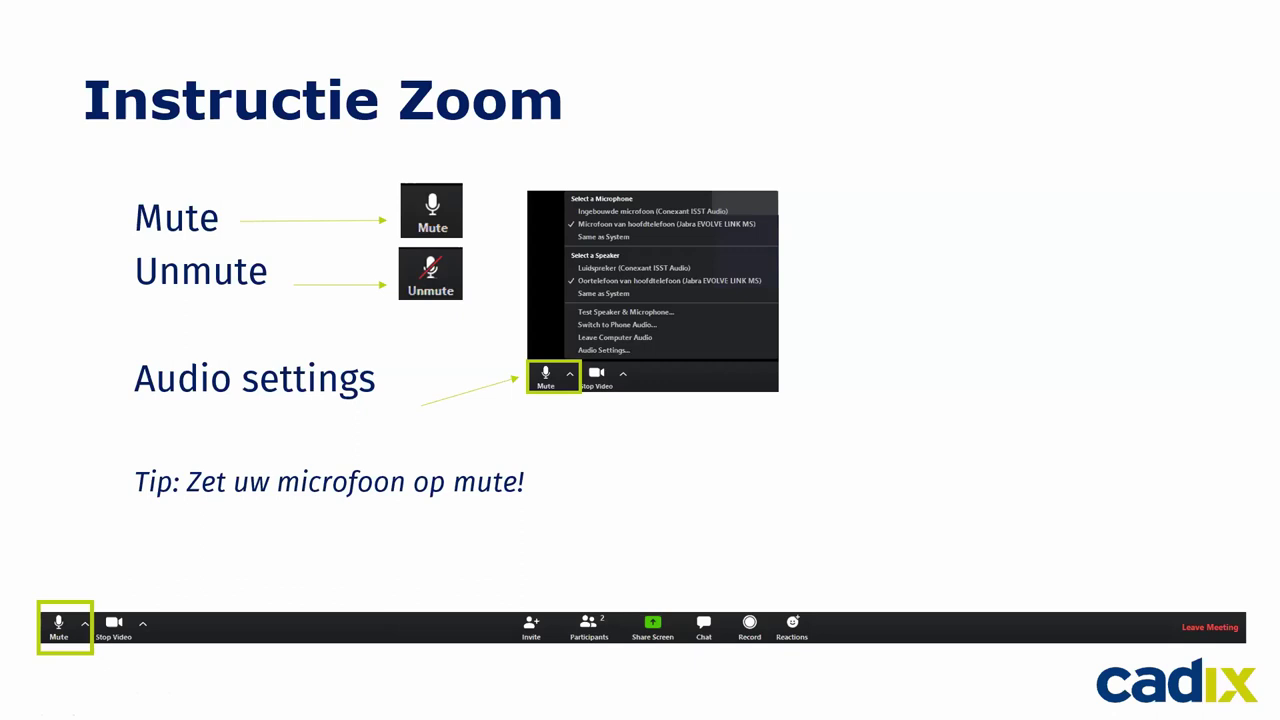
Step: Advance past the chat slide to the 'Wie is Cadix?' company slide
key("Right")
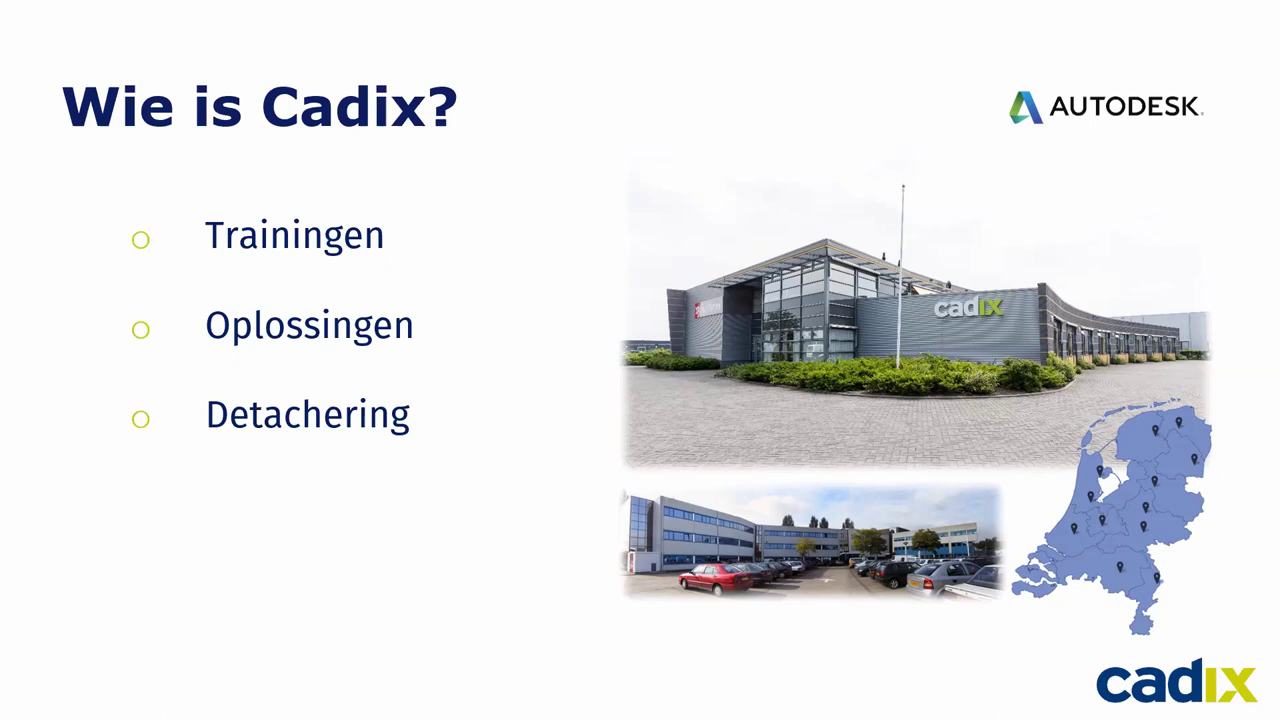
Step: Advance to the Agenda slide listing Drawing History through Xref Compare
key("Right")
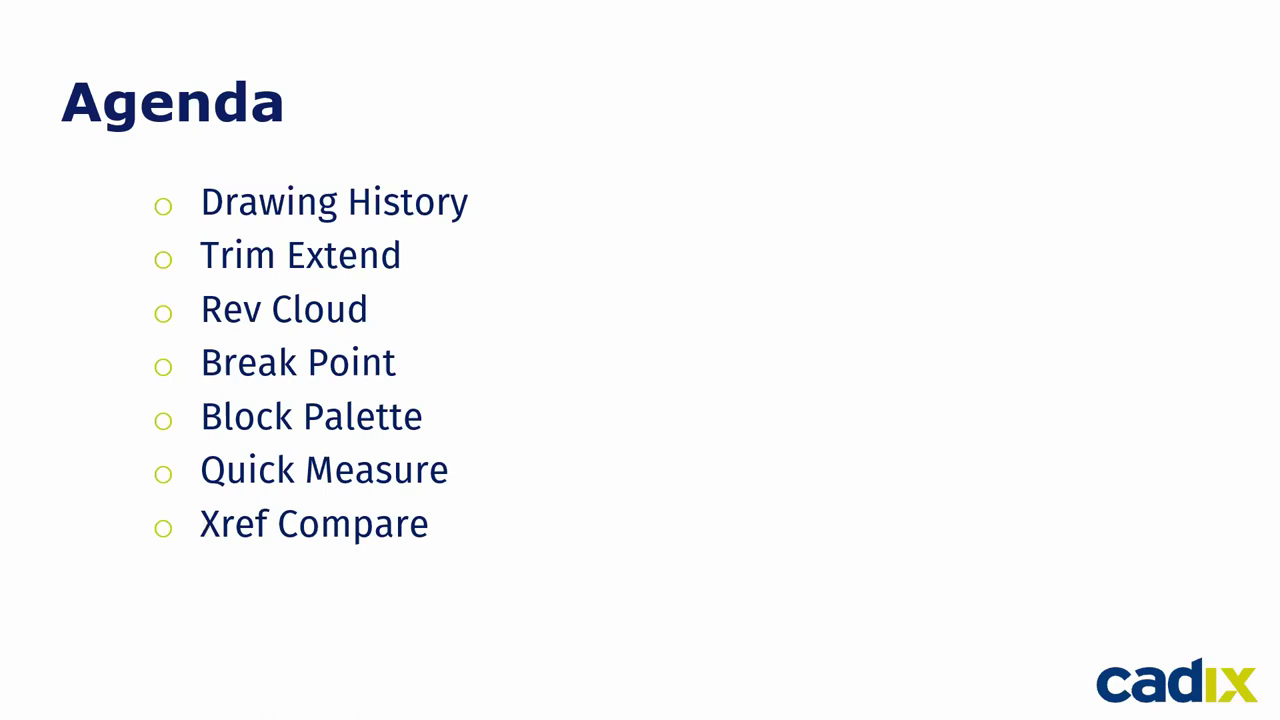
Step: Leave the slideshow and return to the AutoCAD 2021 Start tekening drawing
key("alt+Tab")
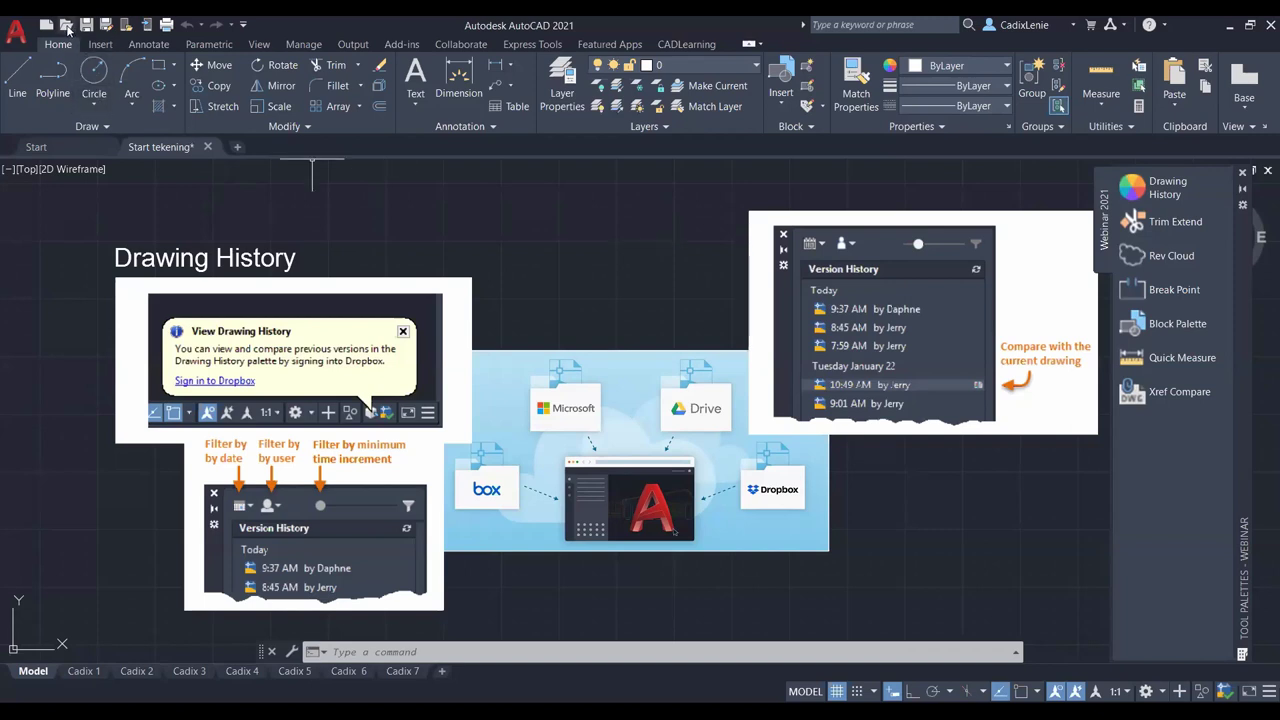
Step: Open Floor Plan Sample NL.dwg from the Dropbox > AutoCAD 2021 folder
left_click(66, 27)
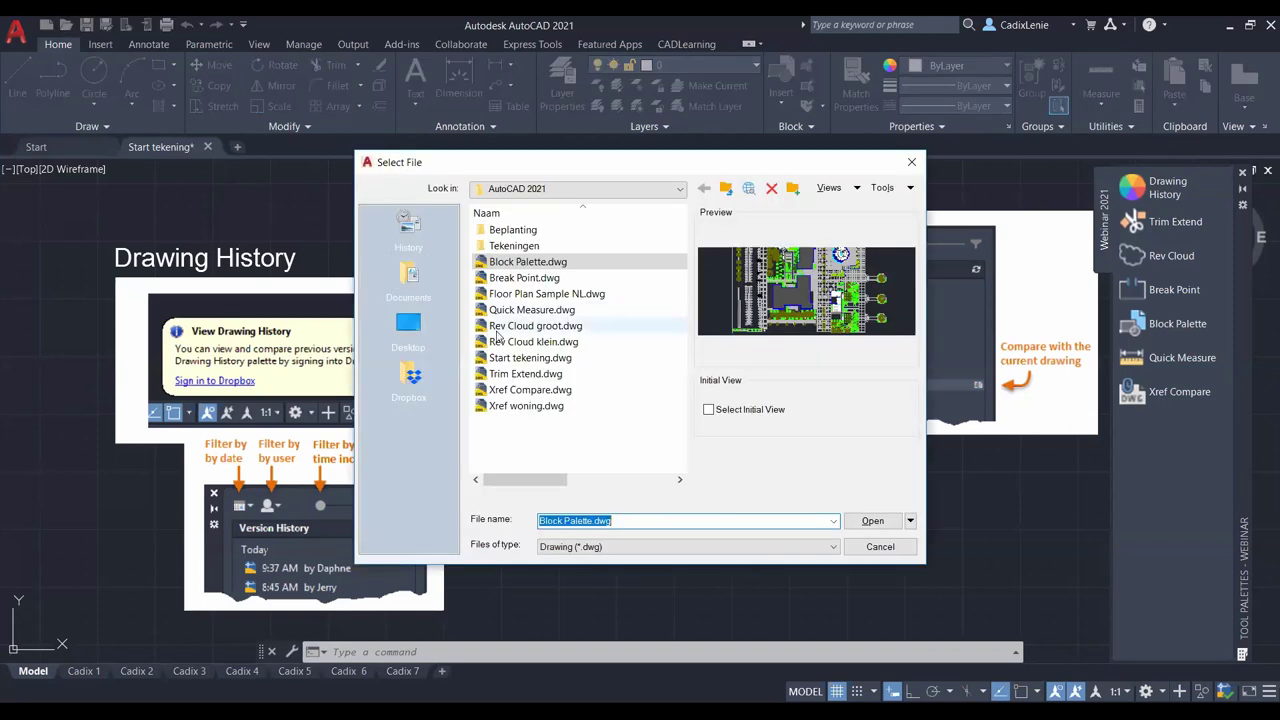
left_click(412, 376)
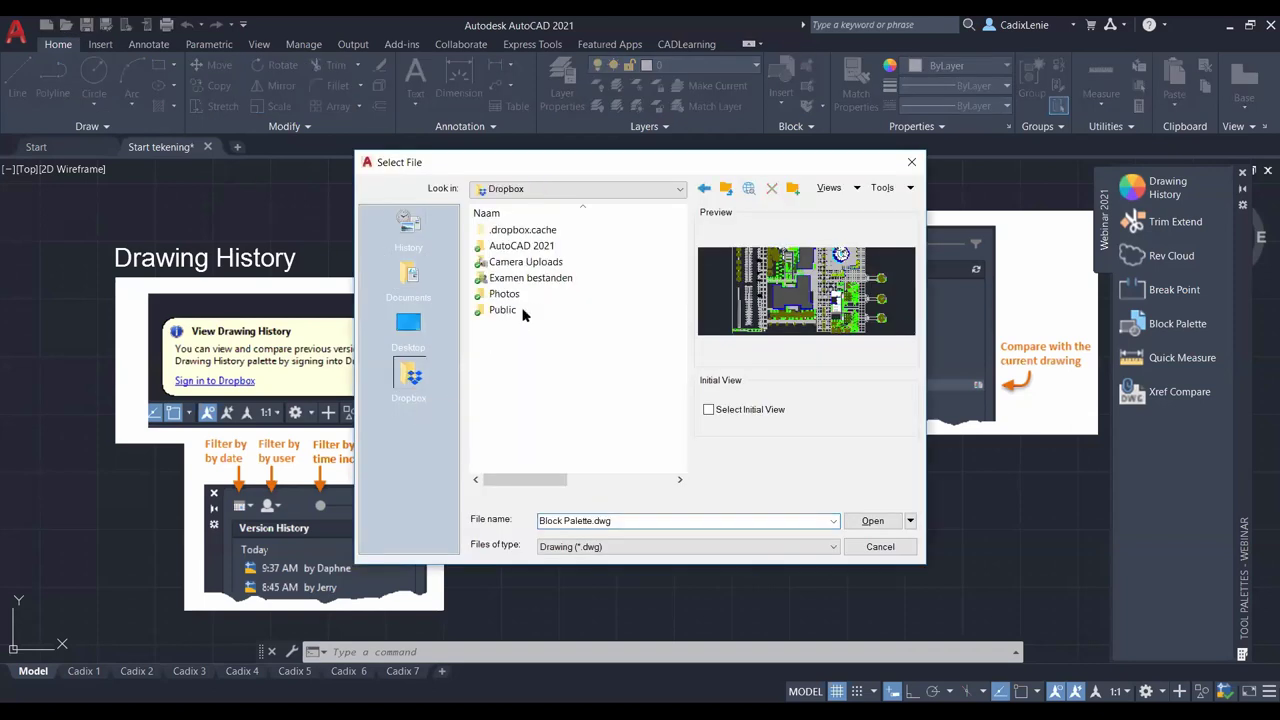
double_click(523, 245)
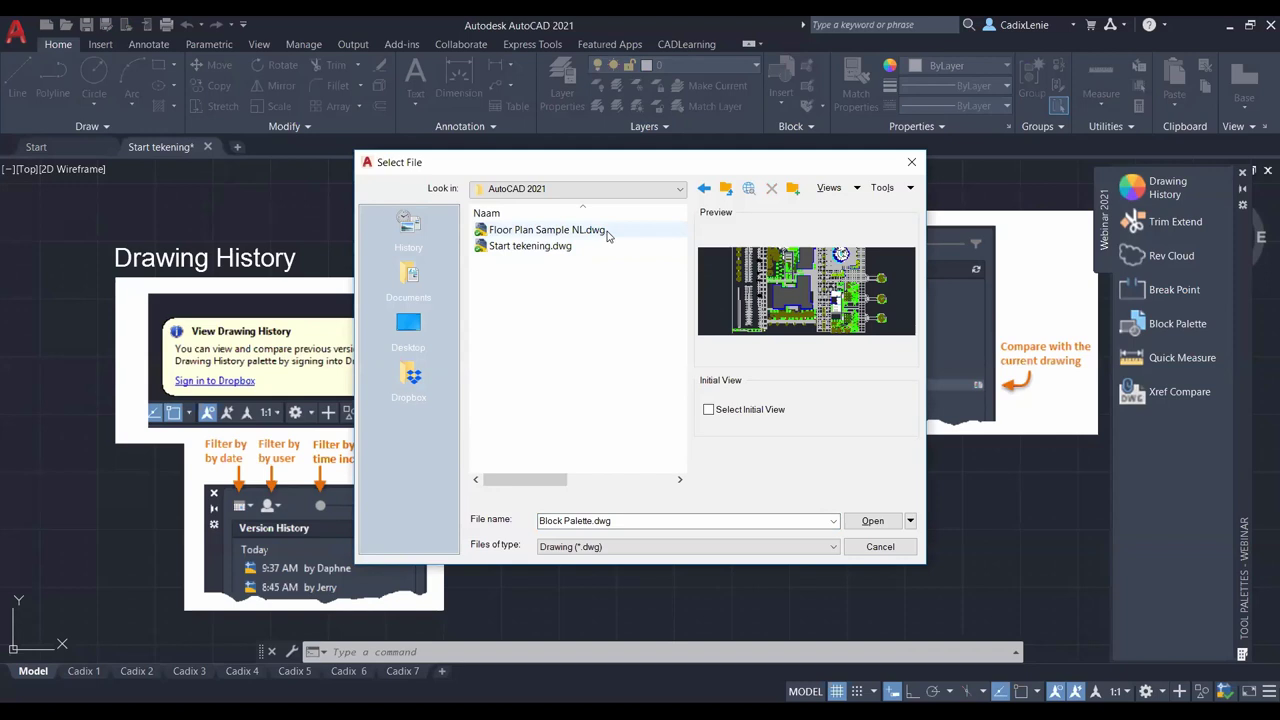
left_click(607, 232)
left_click(869, 522)
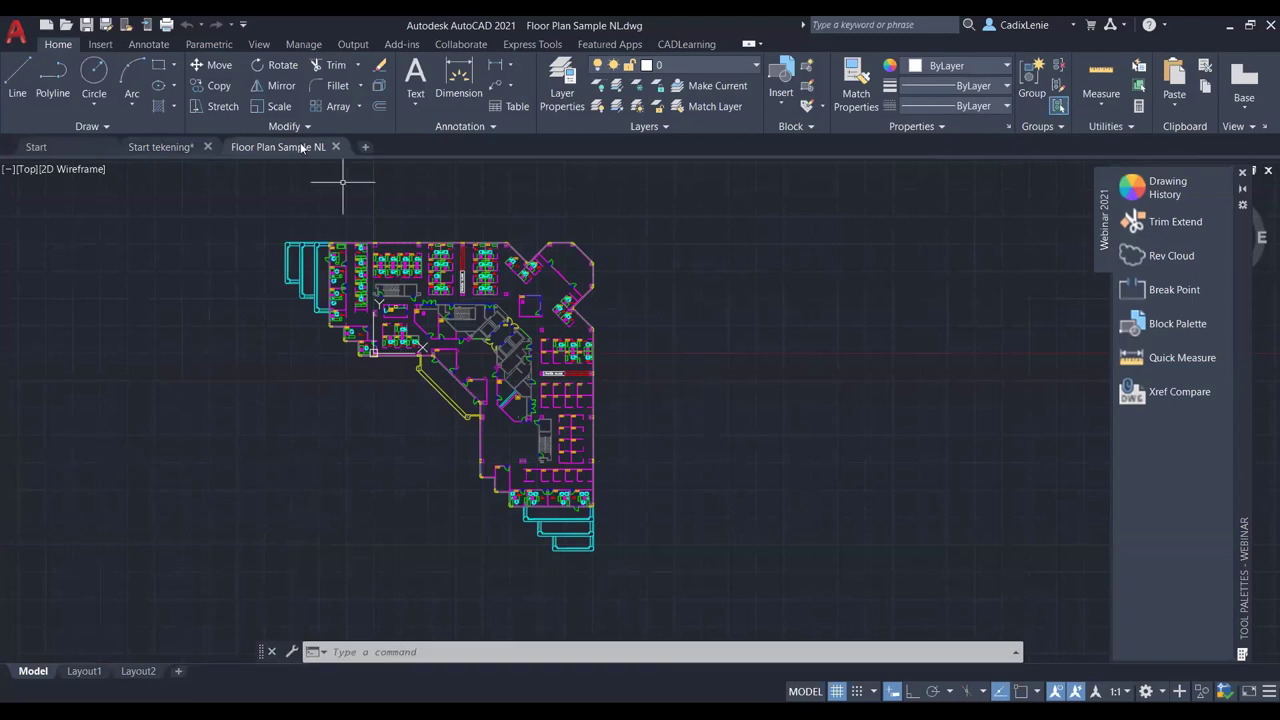
Step: Show DWG History on the View tab and compare against the May 6, 10:57 AM version
left_click(259, 45)
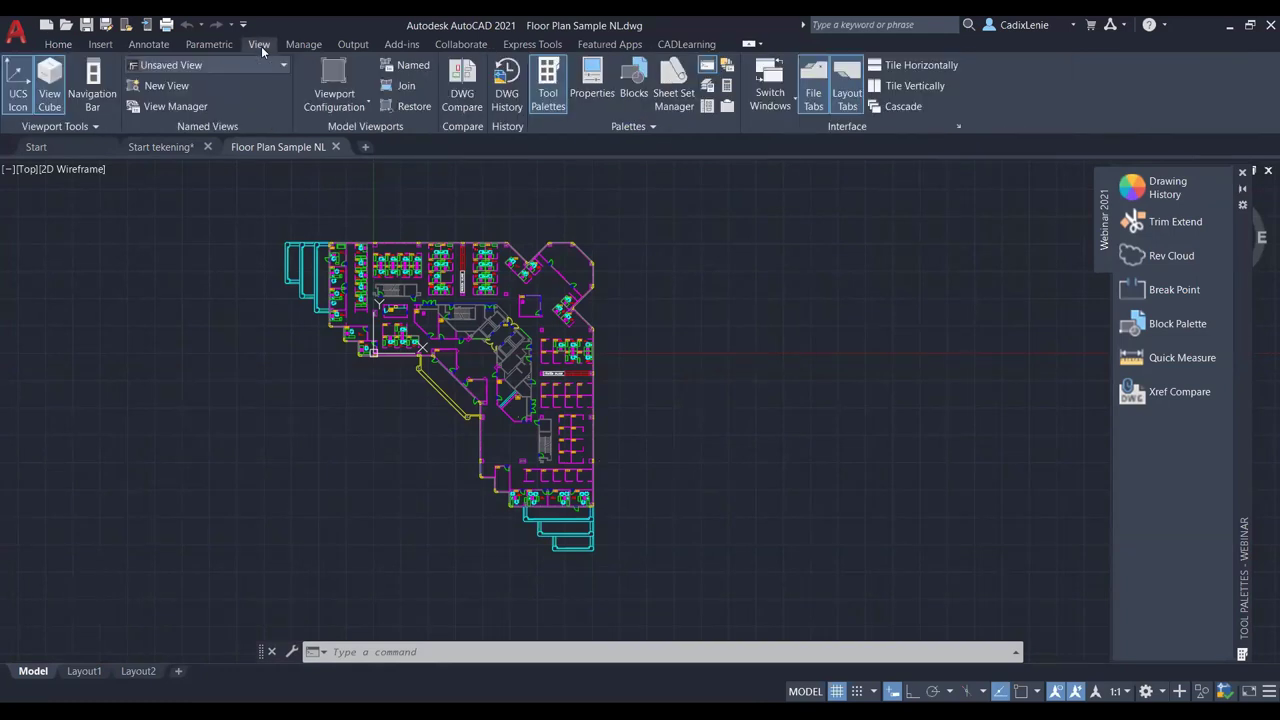
left_click(509, 95)
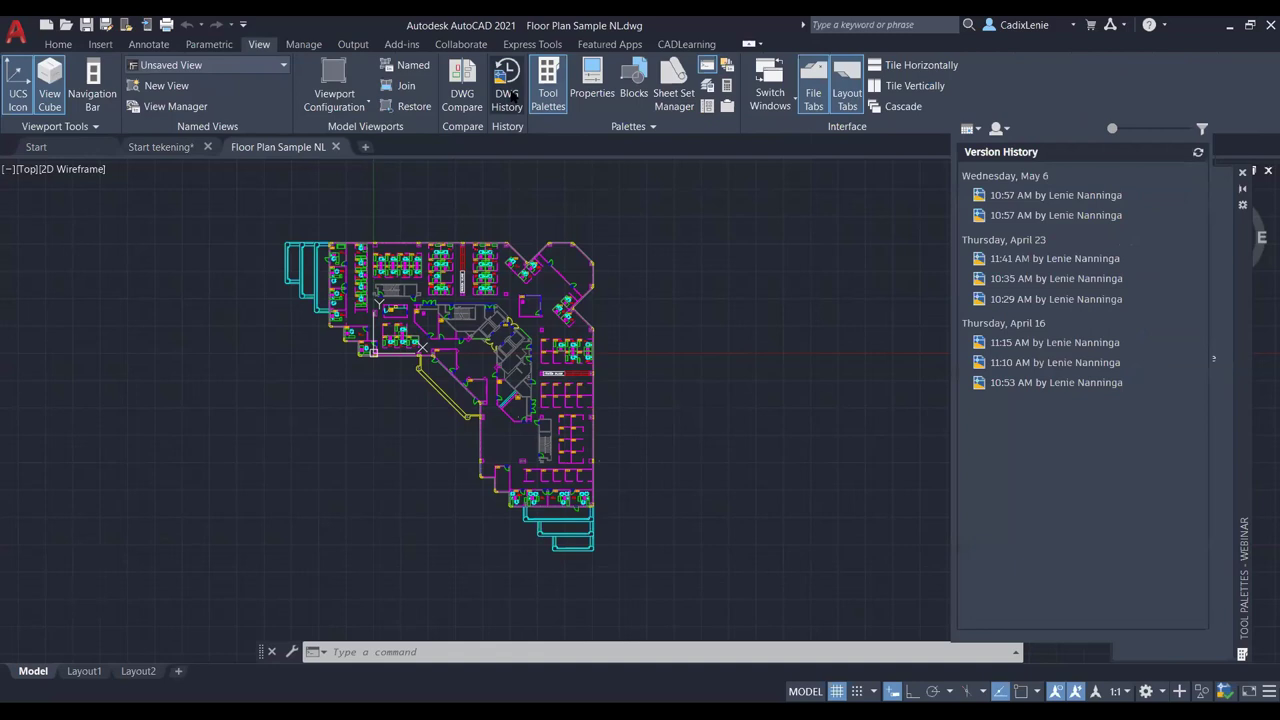
left_click(512, 97)
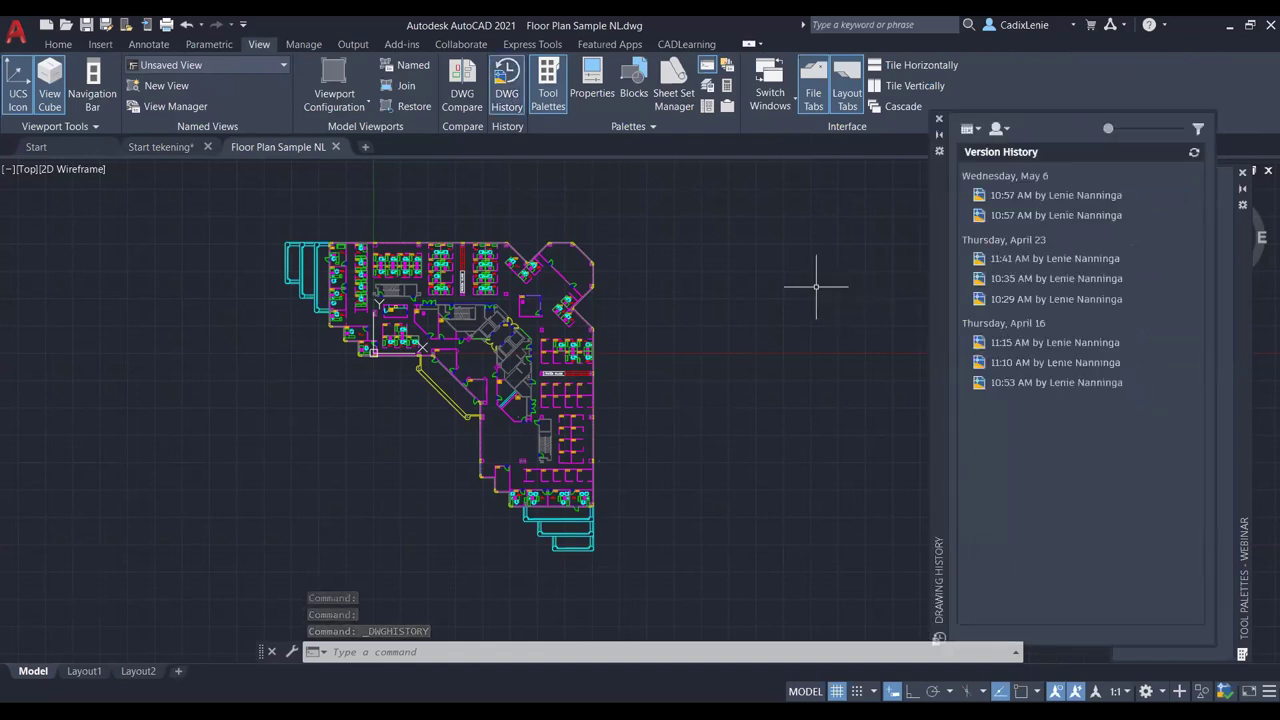
mouse_move(1060, 195)
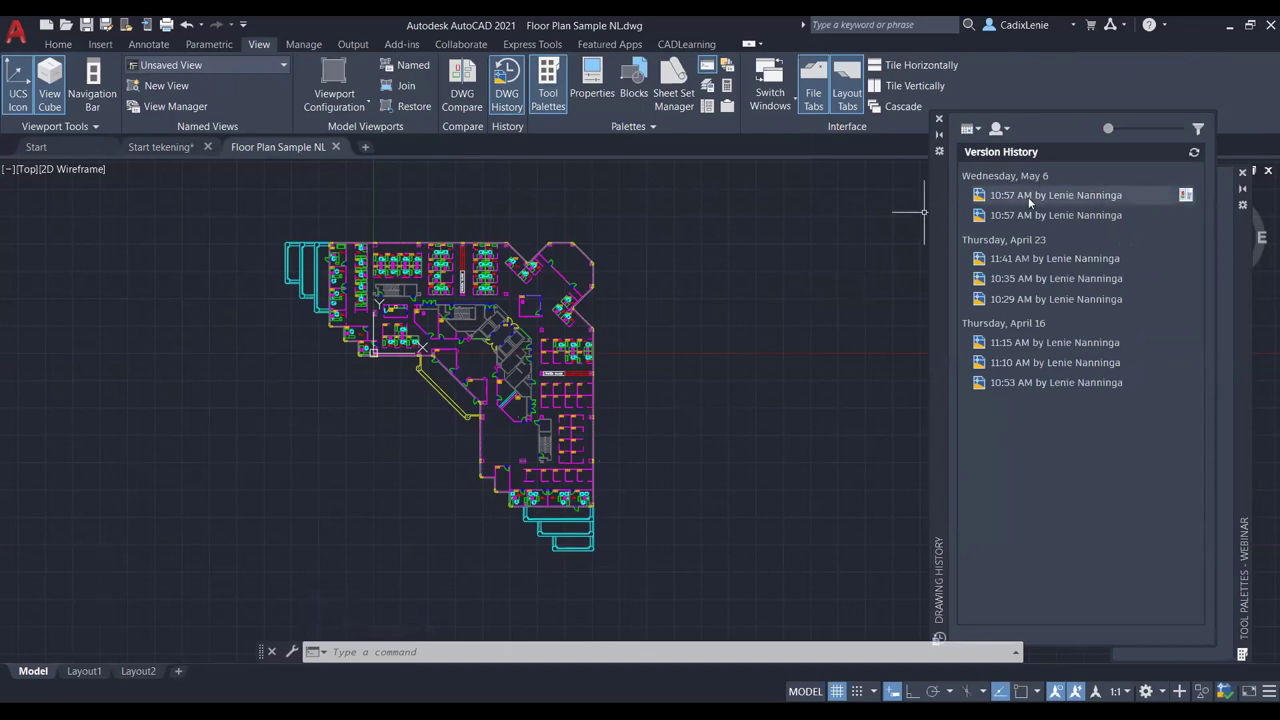
left_click(1186, 196)
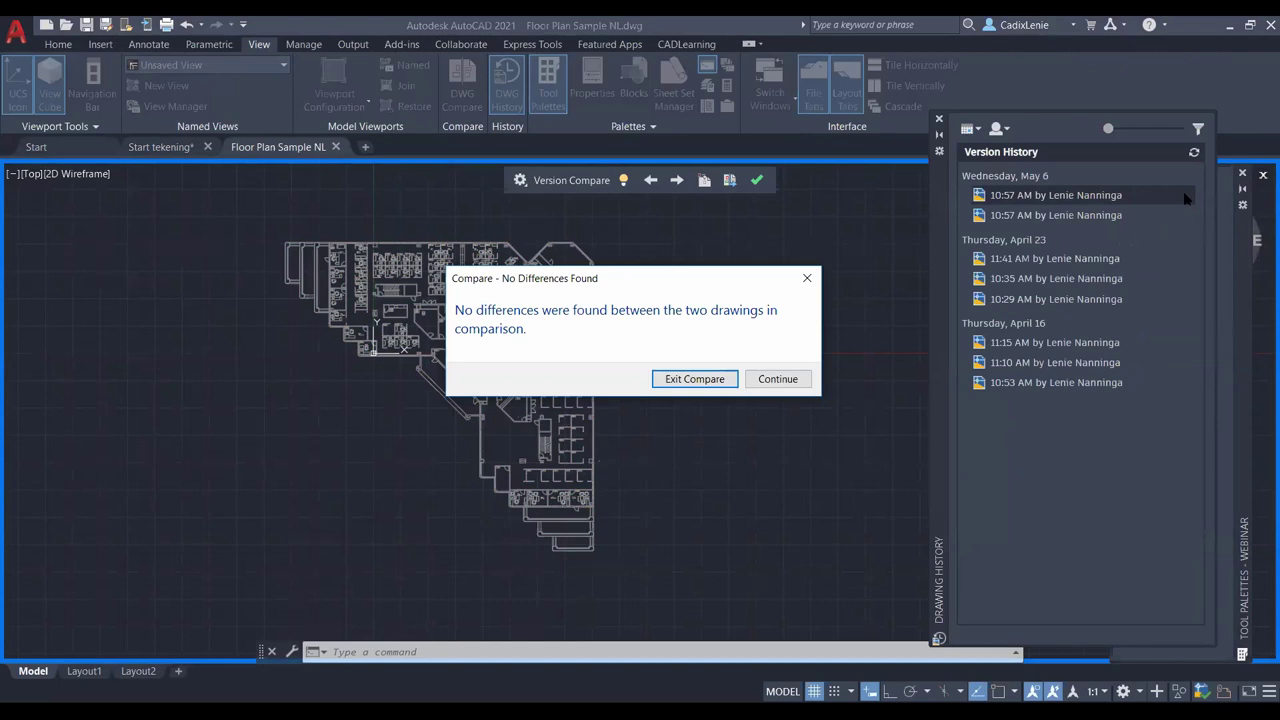
Step: Exit the no-difference comparison and compare with the April 23, 11:41 AM version instead
left_click(731, 383)
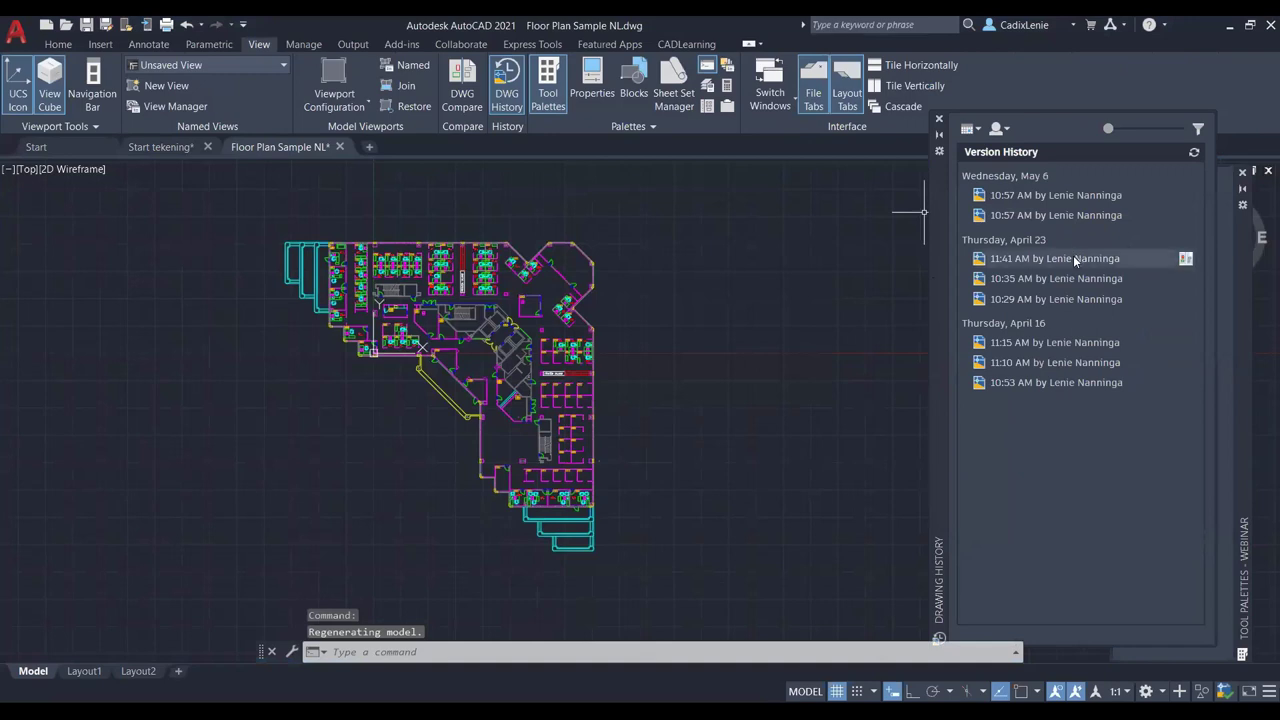
left_click(1184, 262)
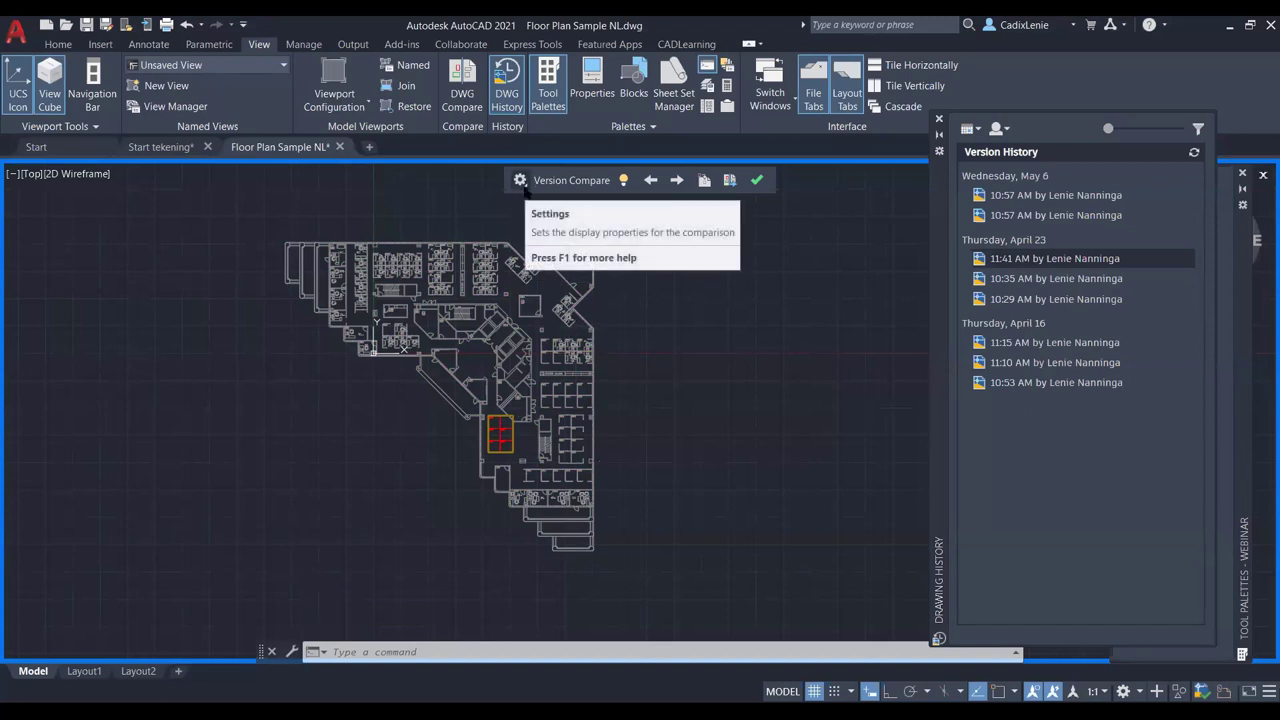
Step: Move the compare settings aside, zoom to the rooms 6180–6188 changes, then close the comparison
left_click(520, 182)
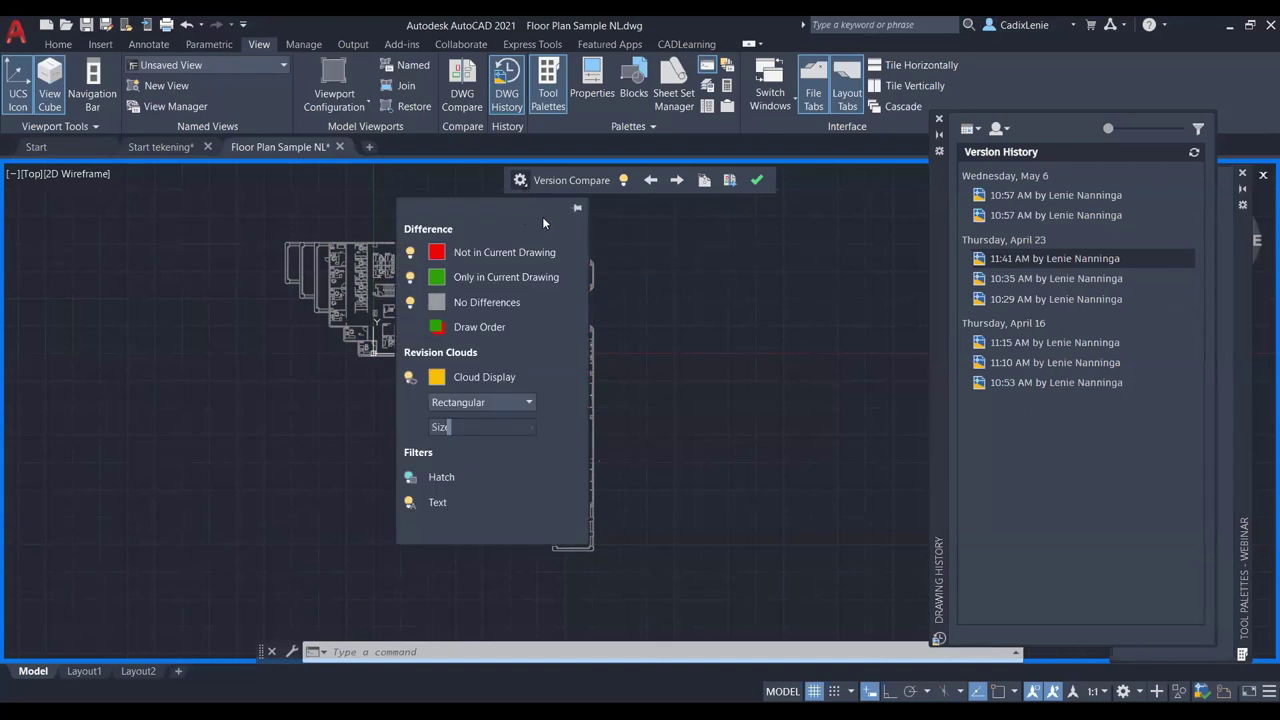
left_click_drag(543, 222, 754, 240)
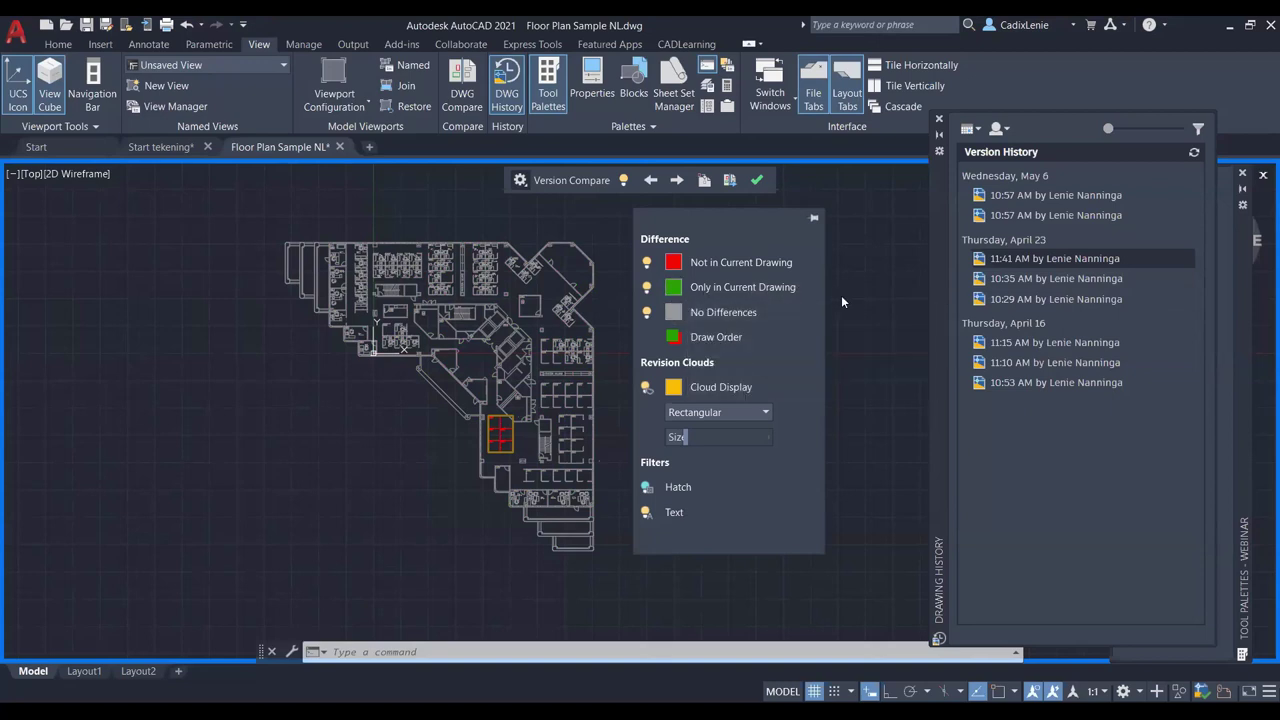
left_click(677, 181)
left_click(677, 181)
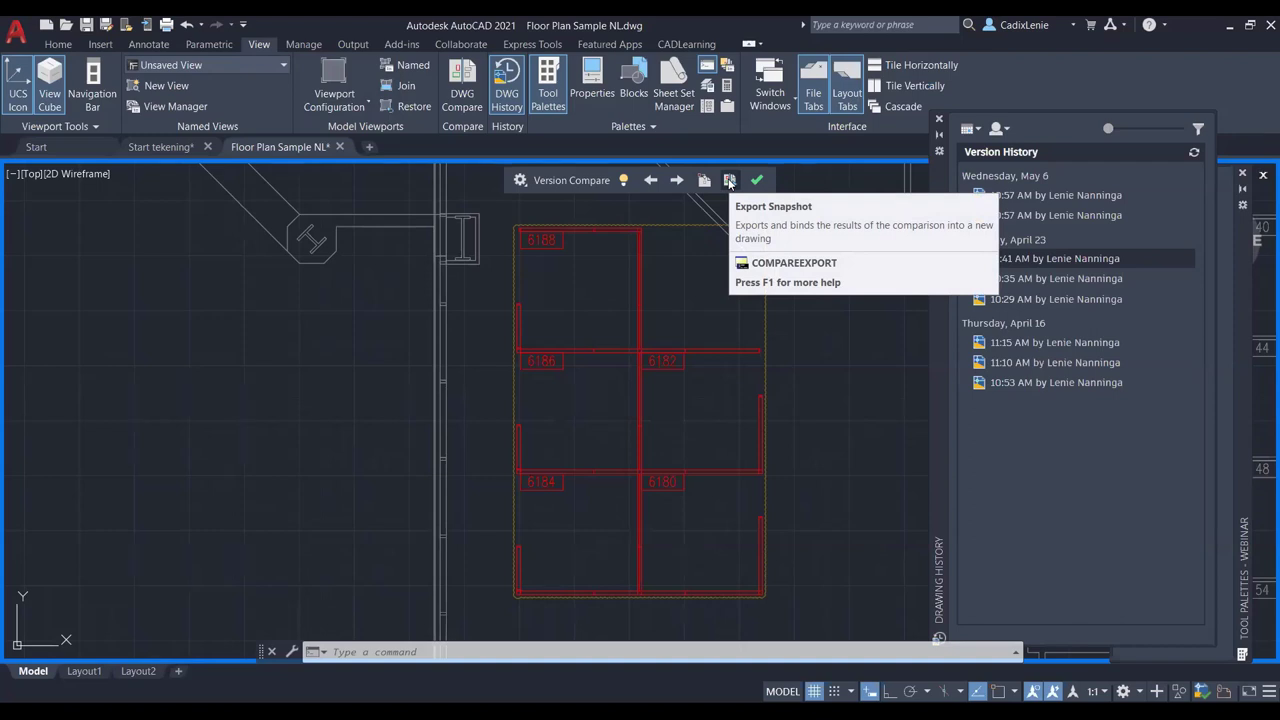
left_click(757, 180)
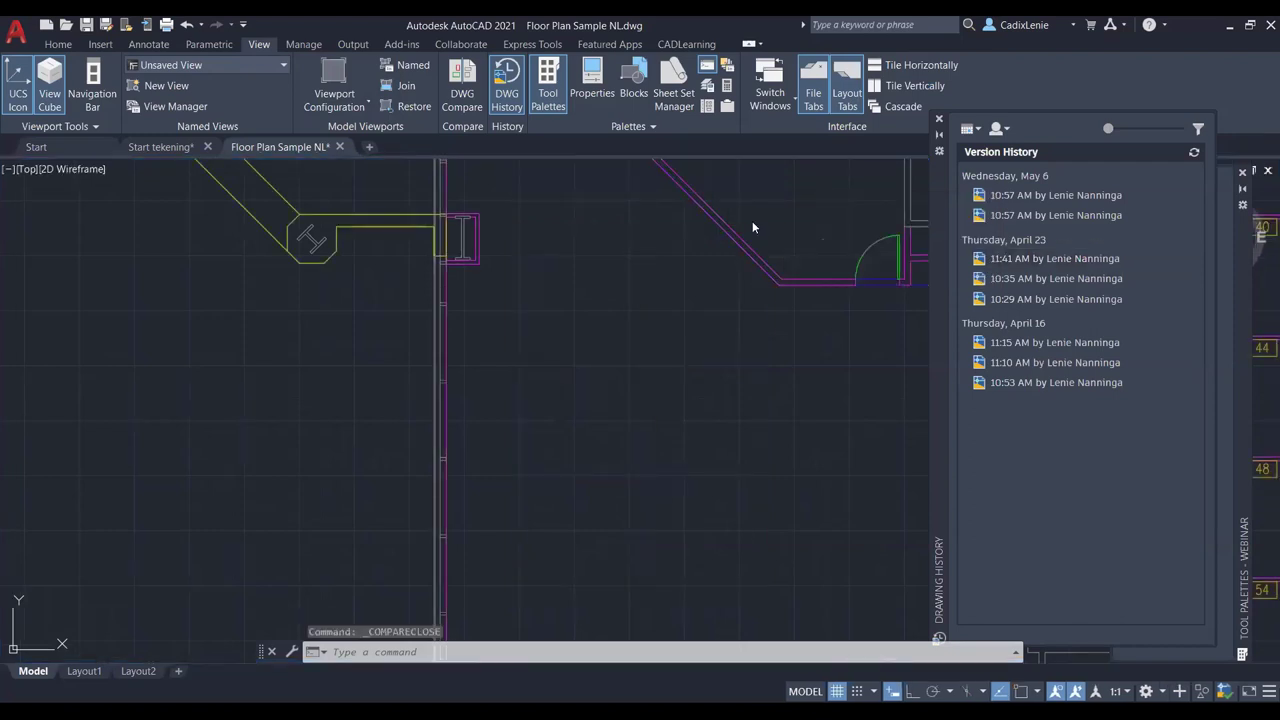
Step: Bring the whole floor plan into view and compare it with the April 16, 11:15 AM version
scroll(714, 423, "down", 3)
scroll(714, 423, "down", 2)
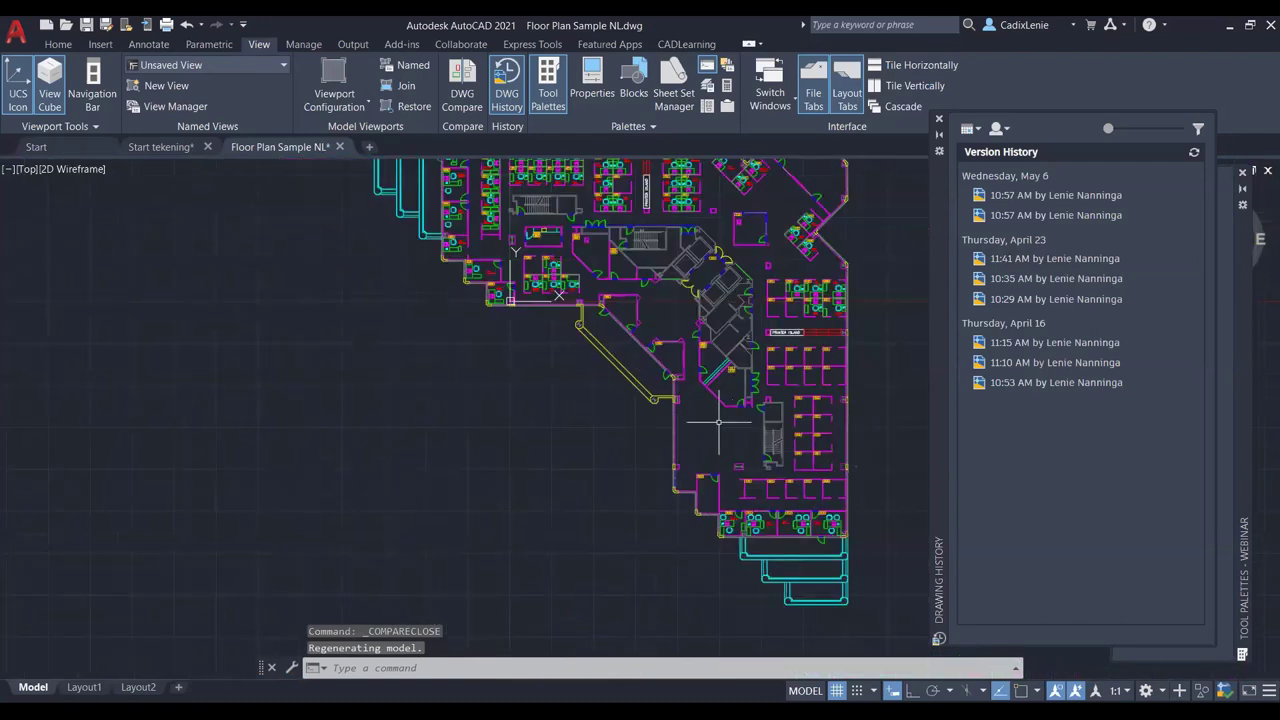
middle_click_drag(733, 398, 631, 454)
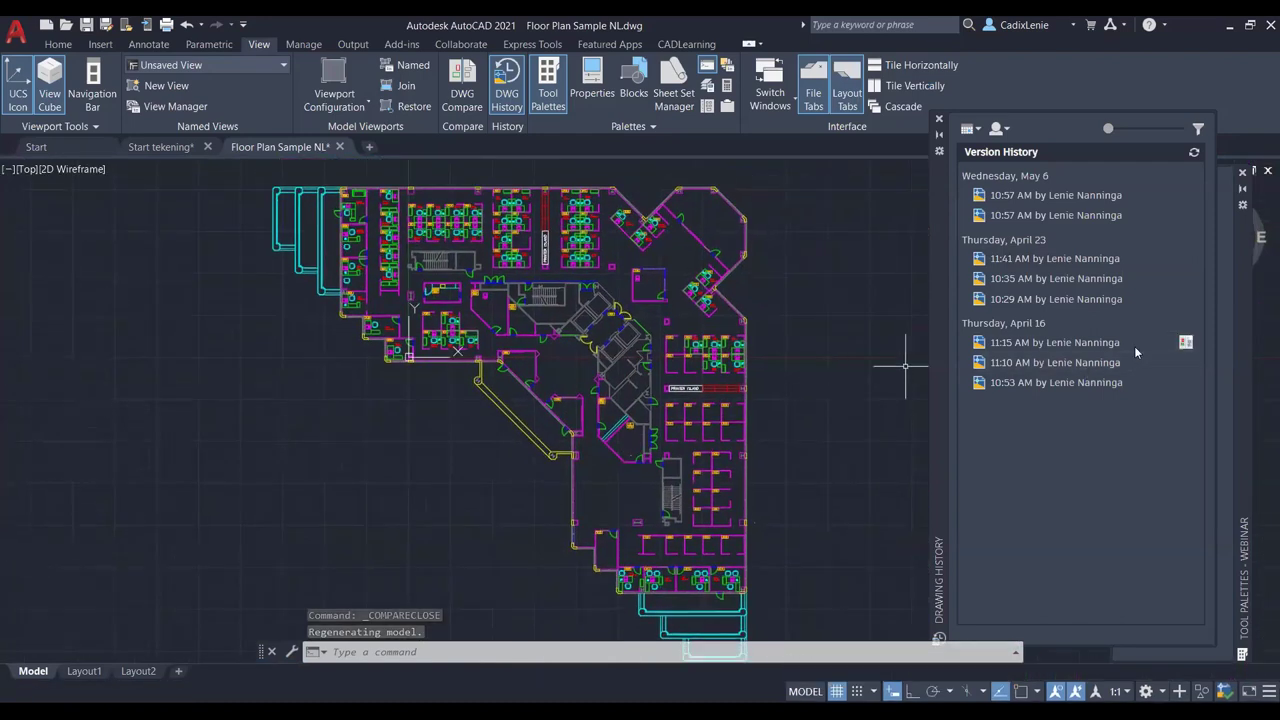
left_click(1185, 343)
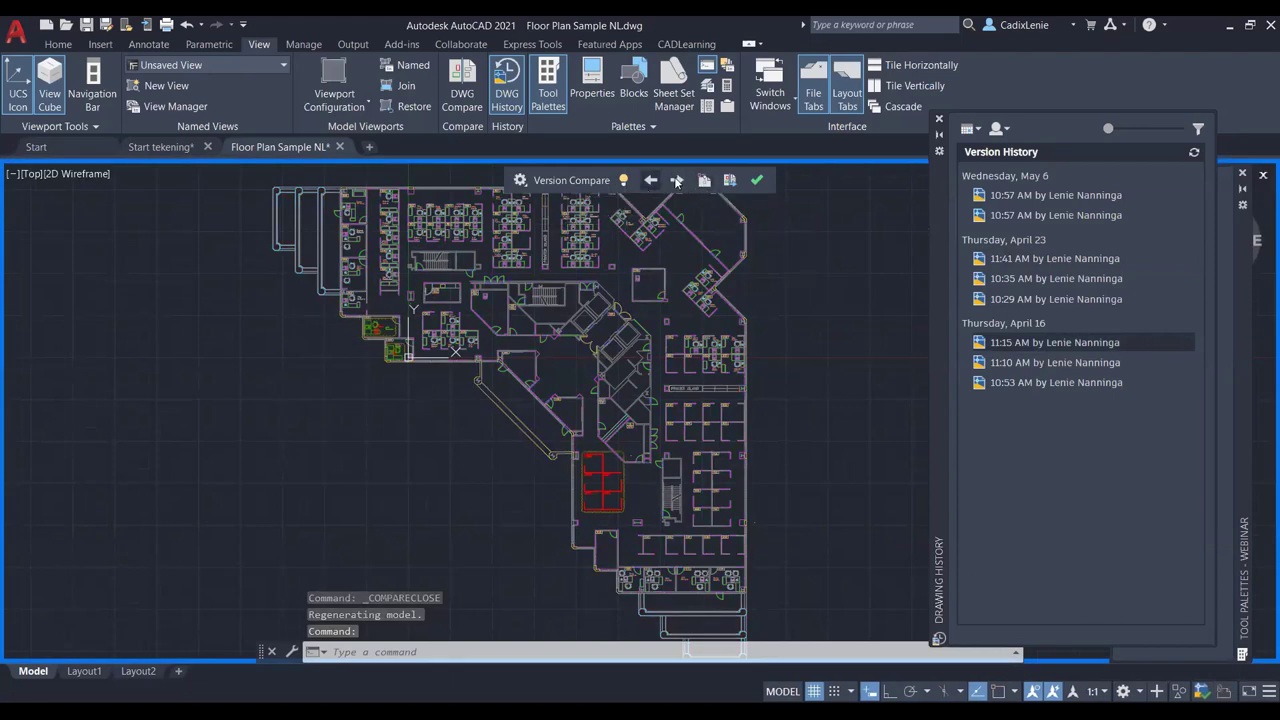
Step: Step through the change sets, including rooms 6180–6188 and the room 6030 desk layout
left_click(676, 181)
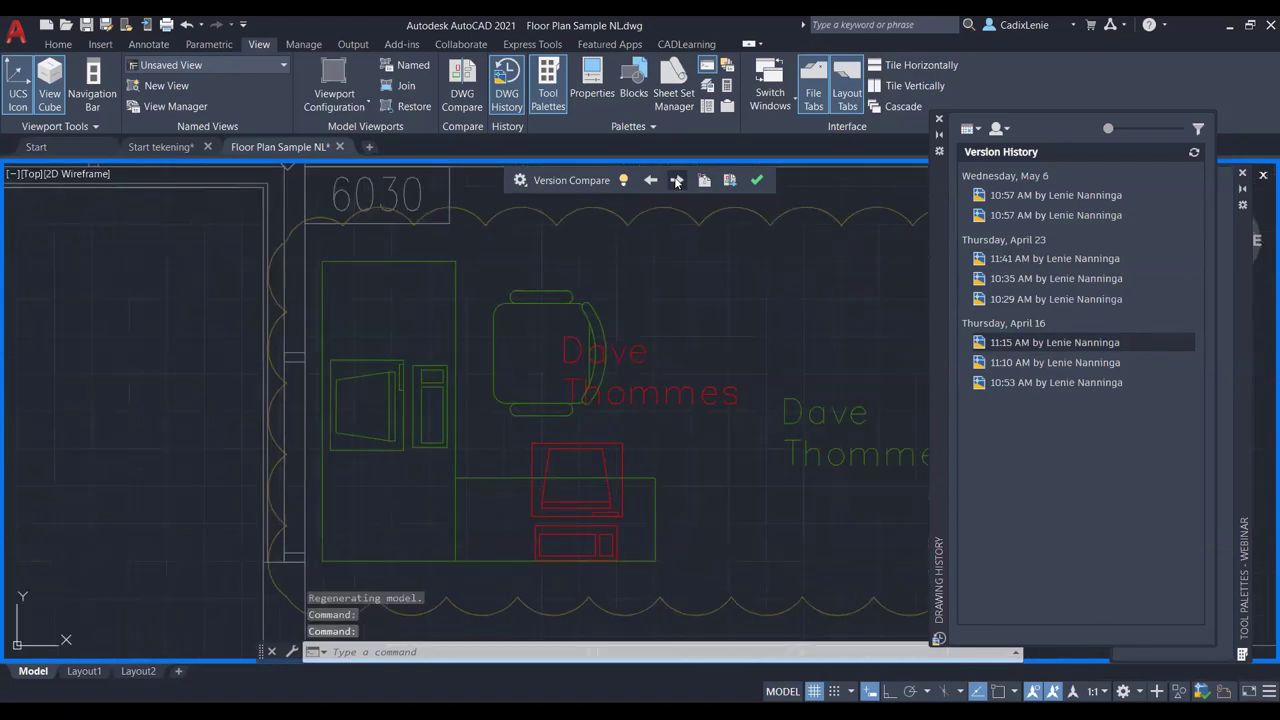
left_click(676, 181)
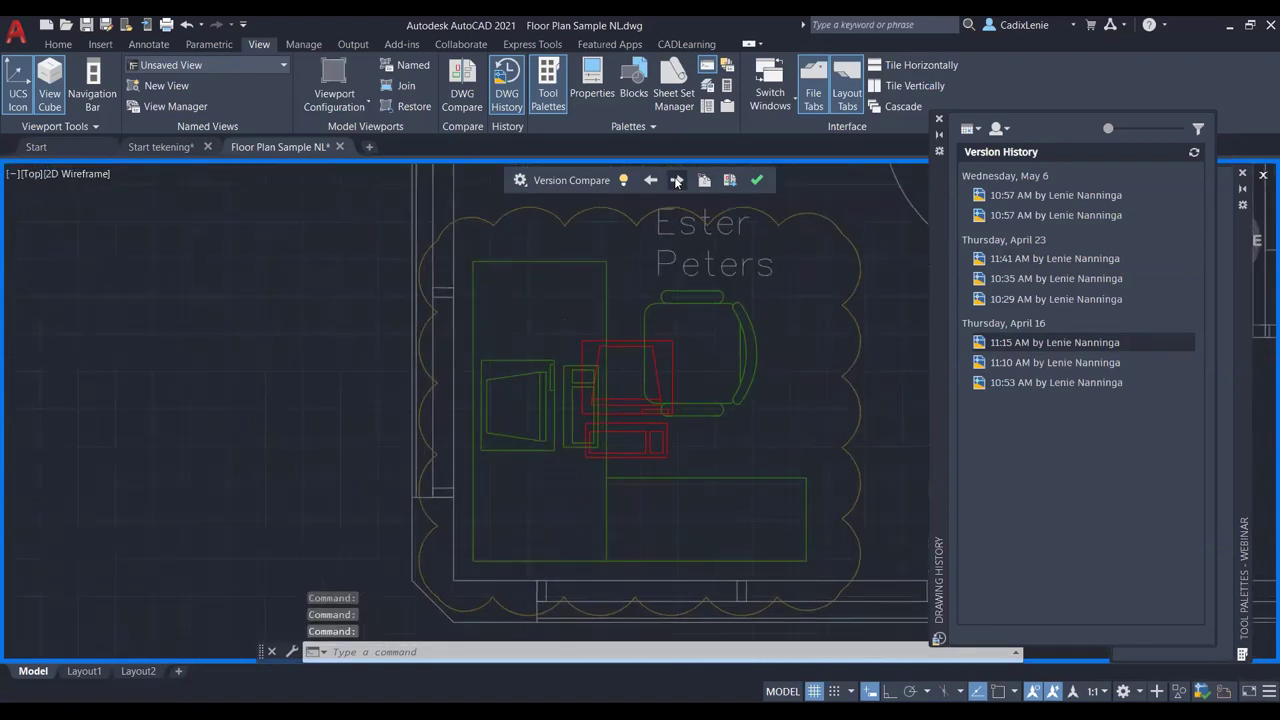
left_click(676, 181)
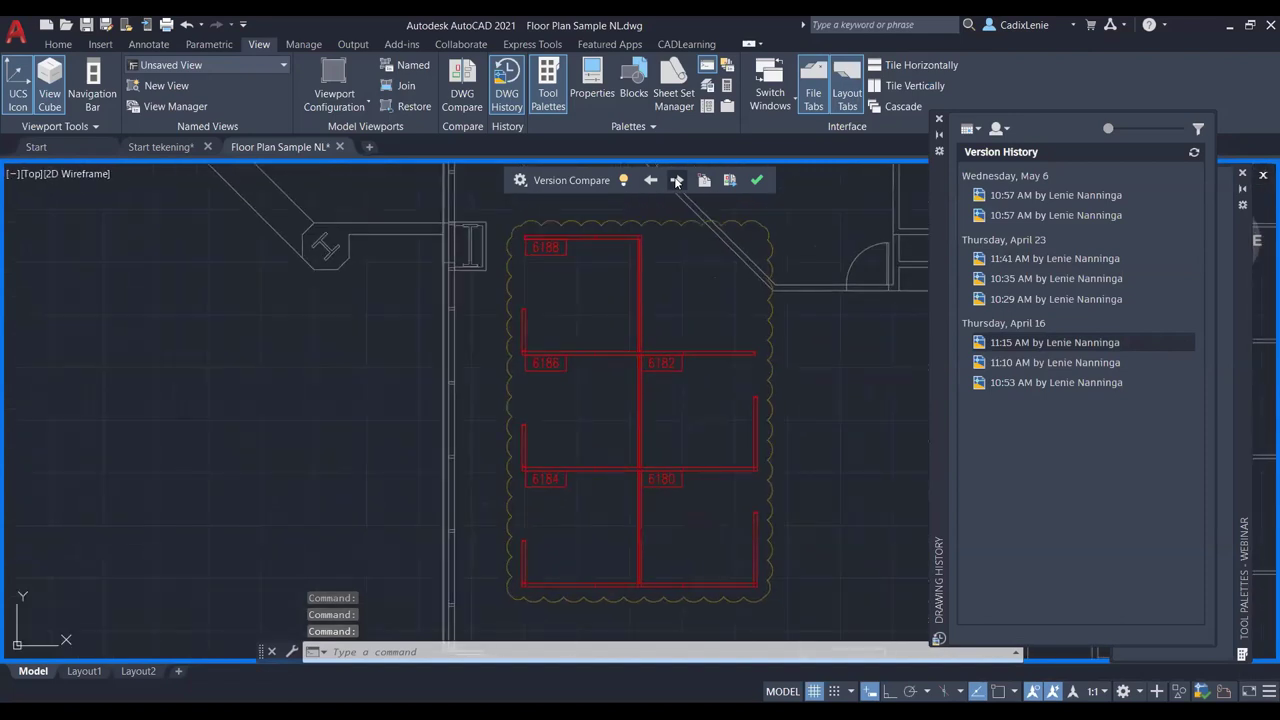
left_click(676, 181)
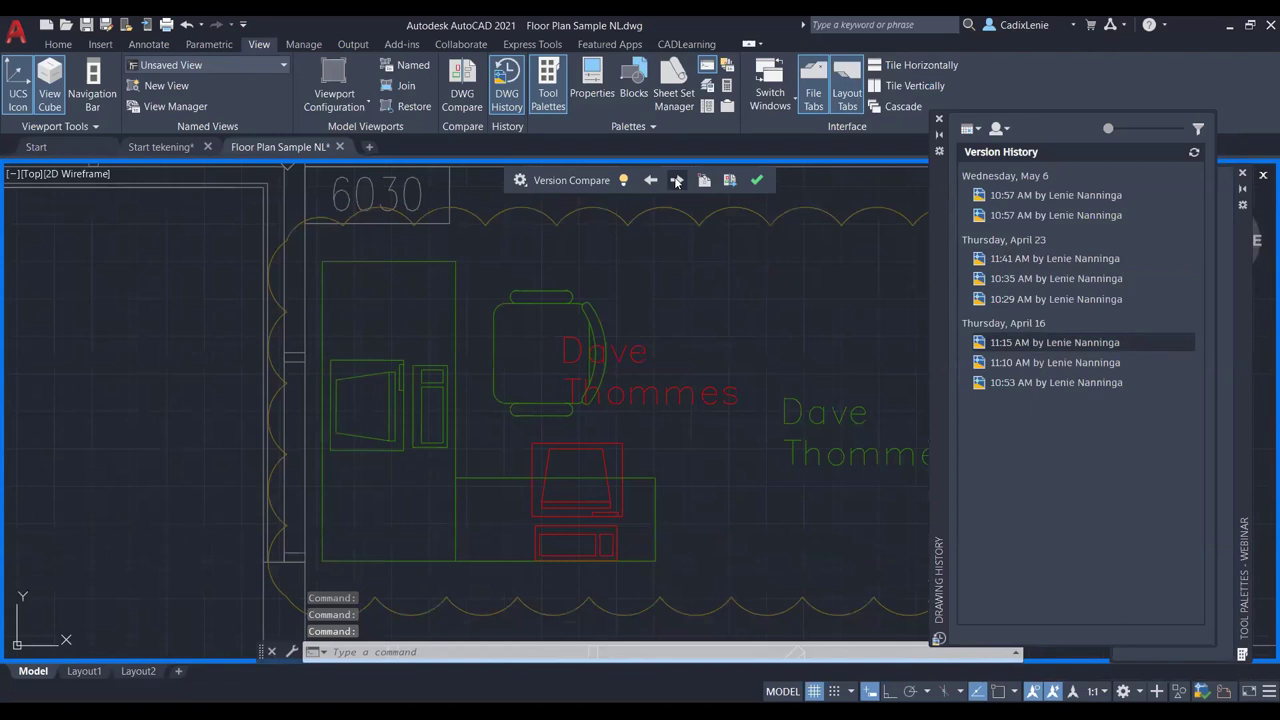
Step: Close the April 16 comparison and try the Drawing History user and date filters
left_click(752, 180)
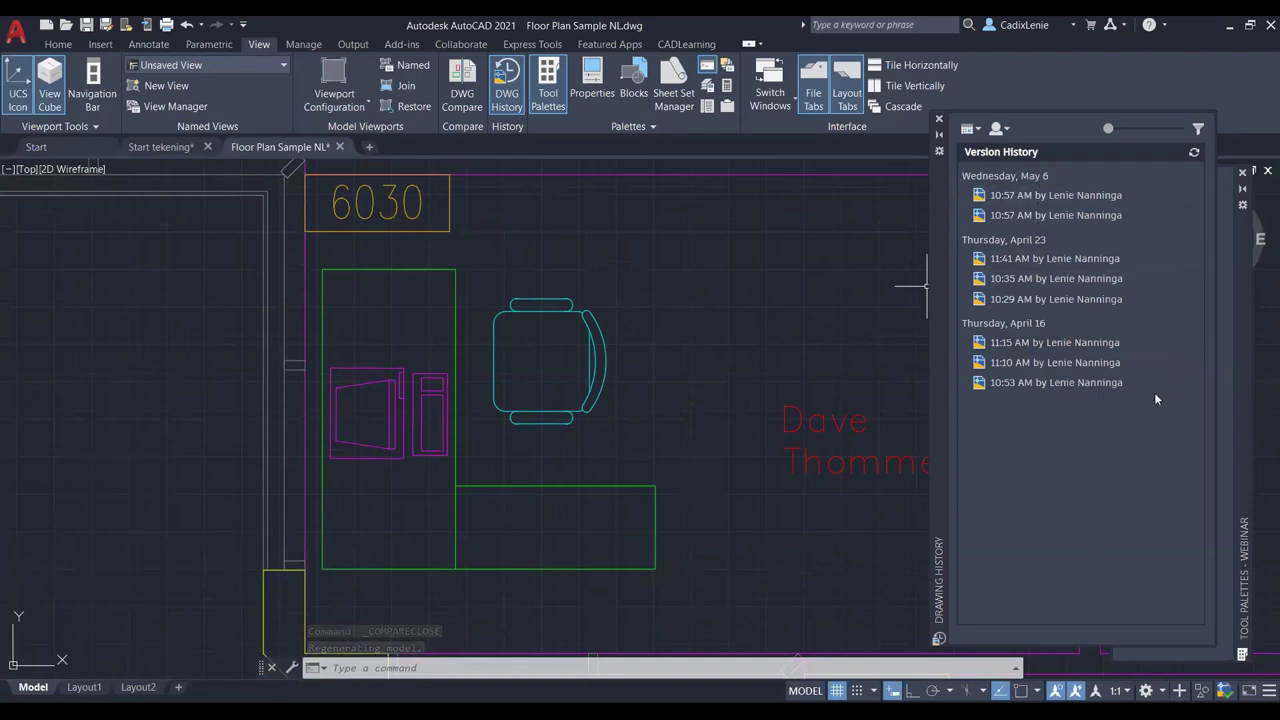
mouse_move(997, 128)
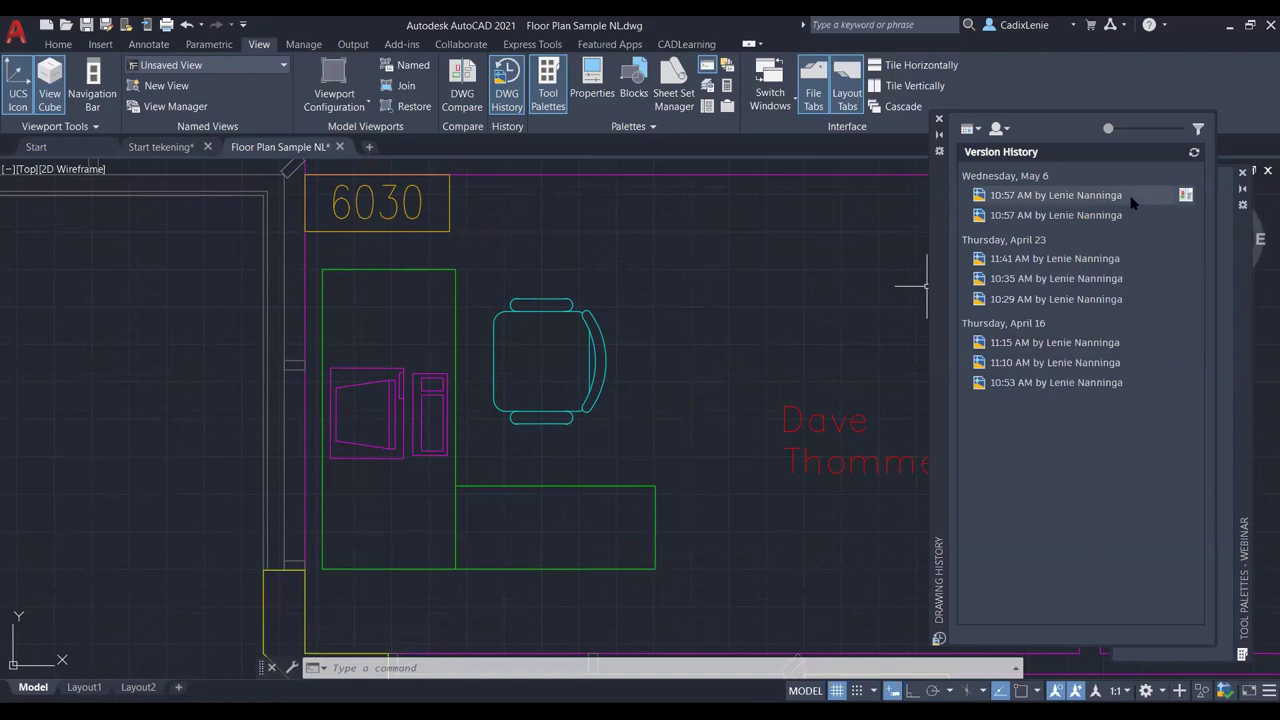
left_click(1003, 130)
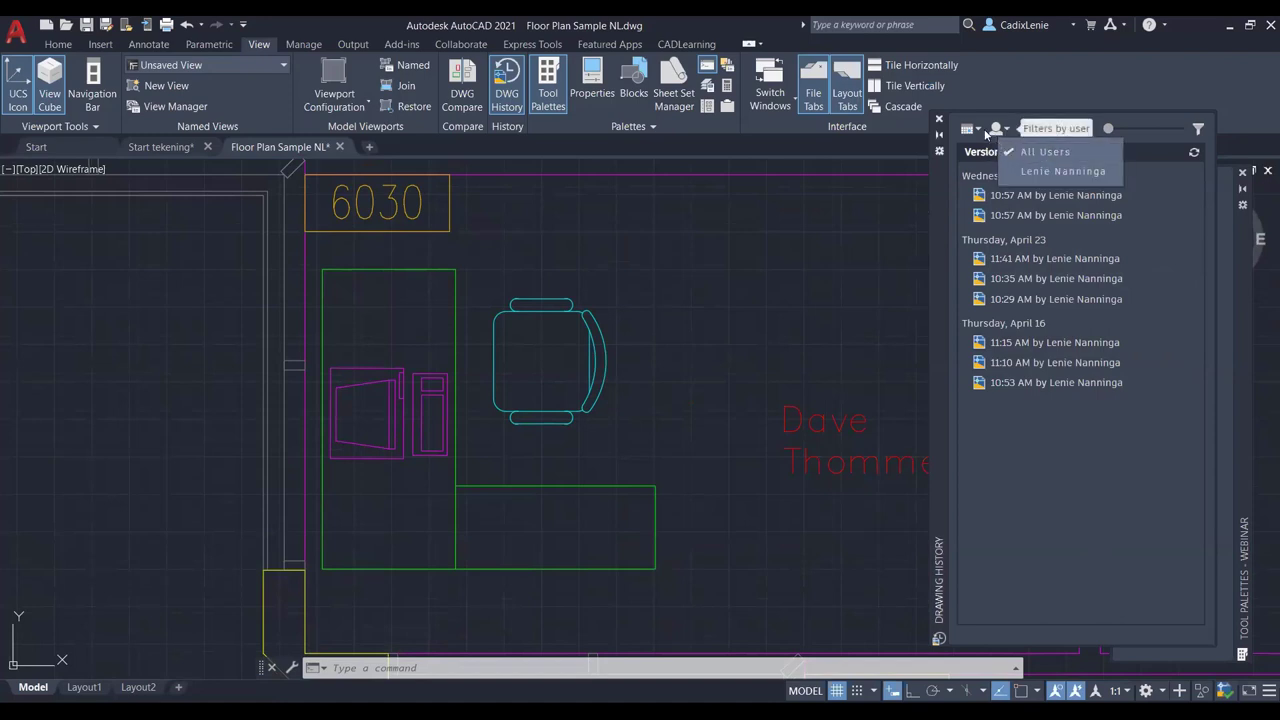
left_click(978, 133)
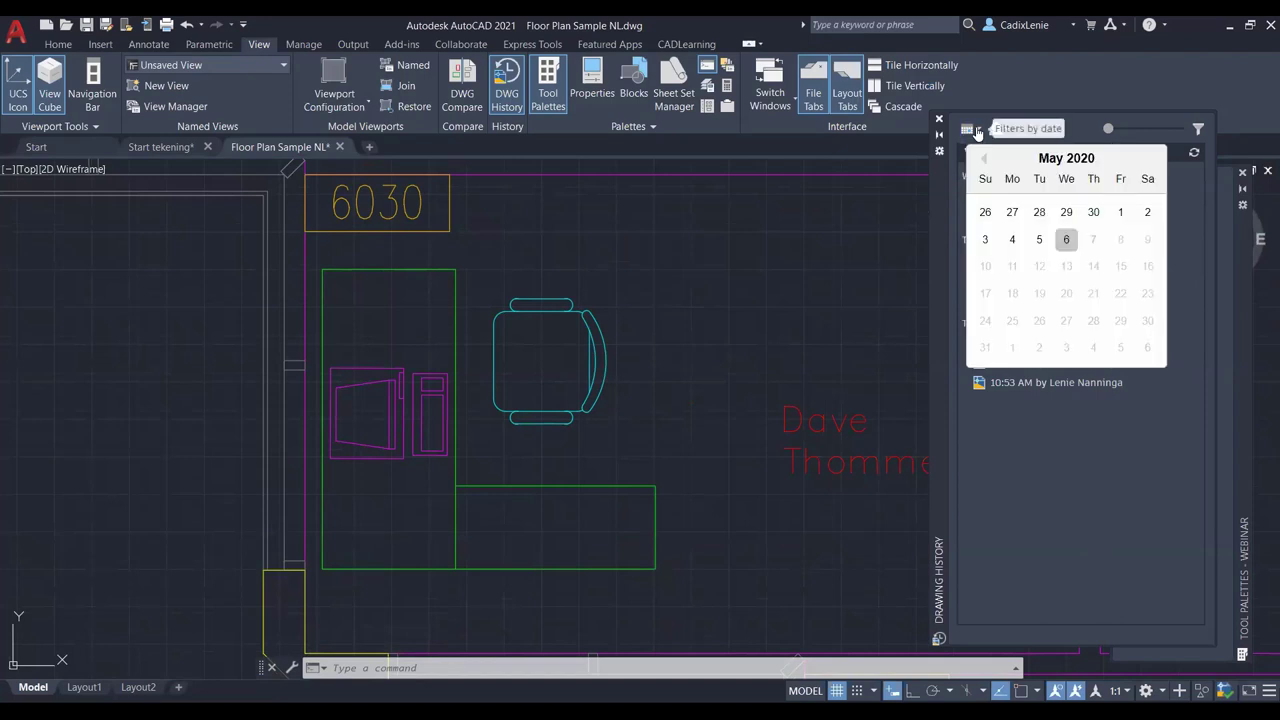
left_click(1089, 403)
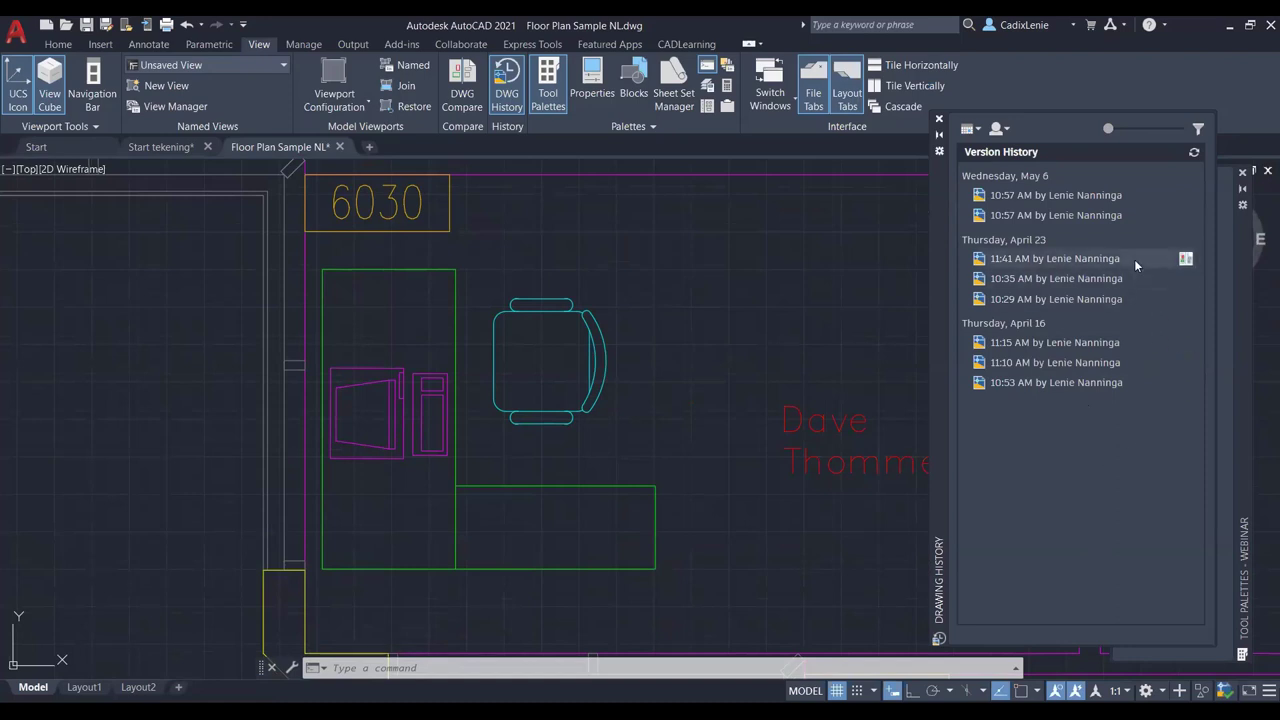
left_click(970, 130)
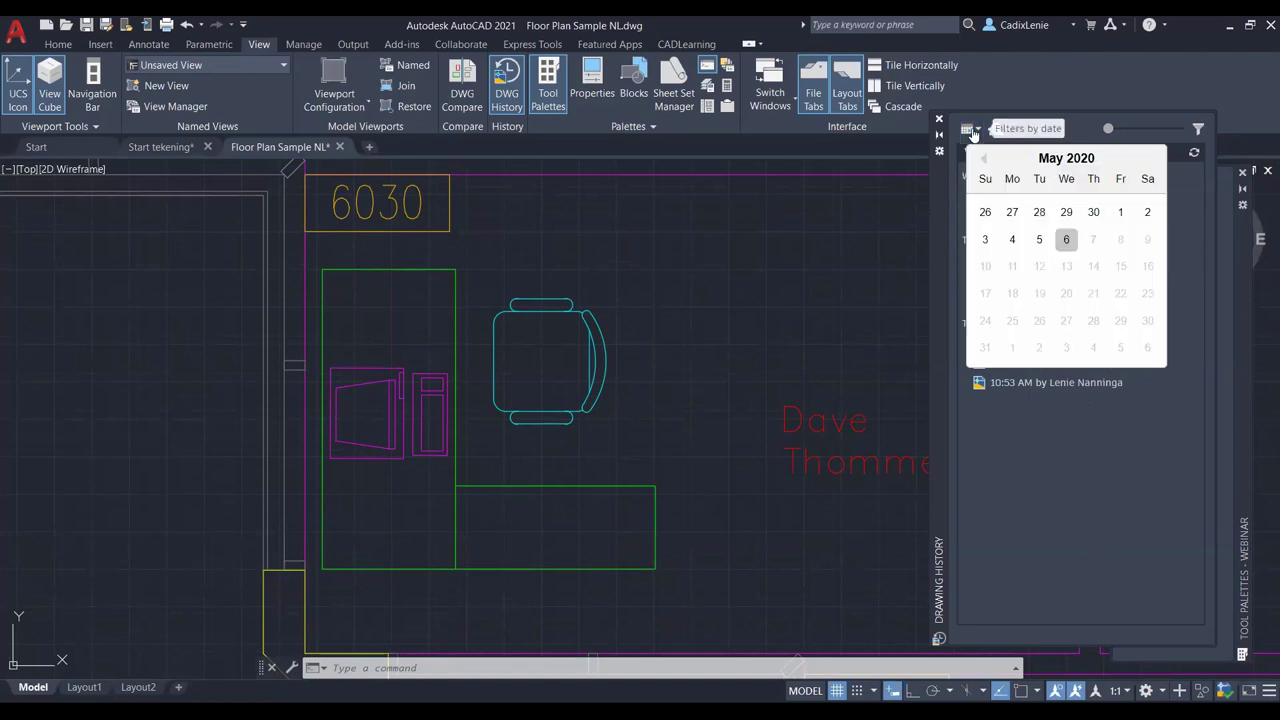
left_click(921, 192)
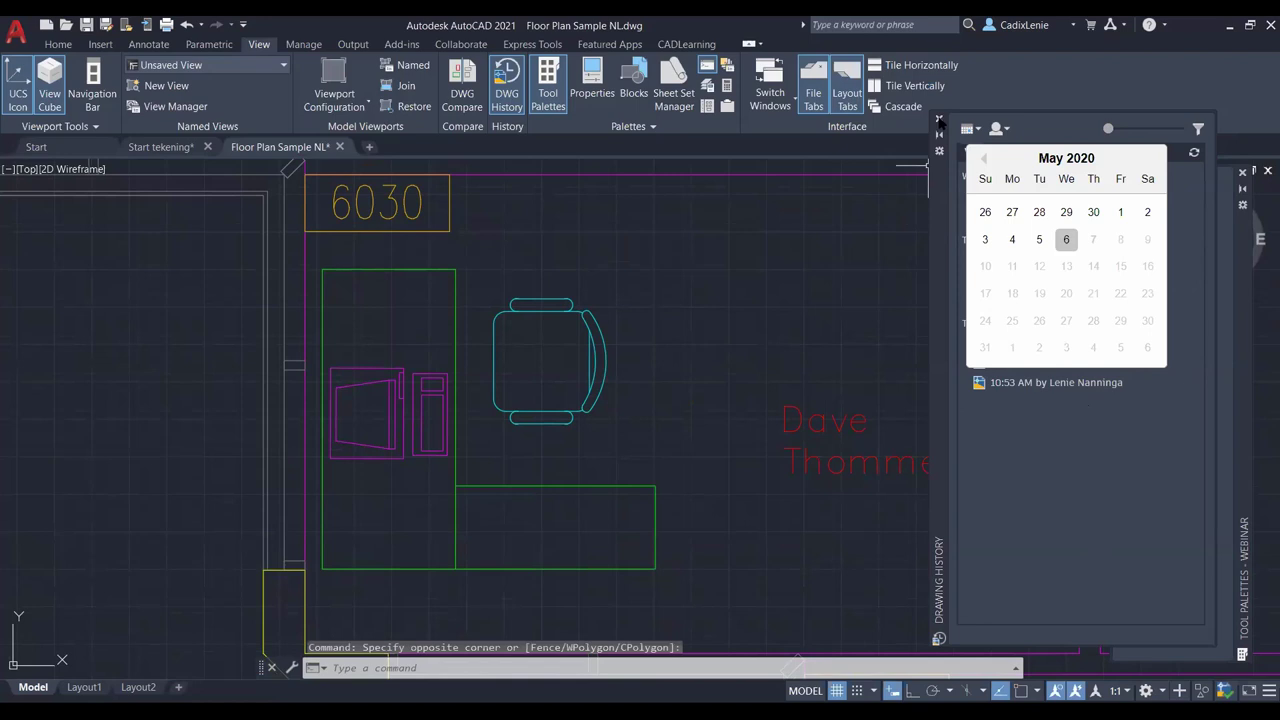
left_click(938, 118)
mouse_move(279, 147)
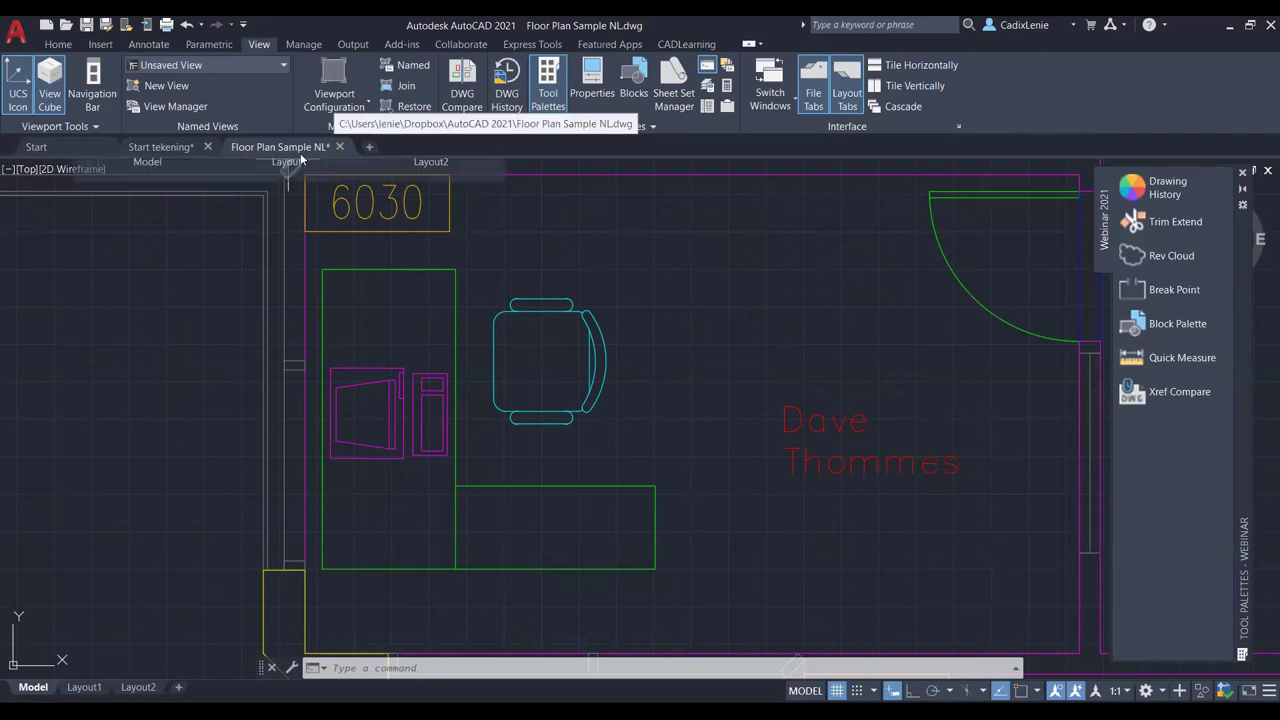
left_click(107, 25)
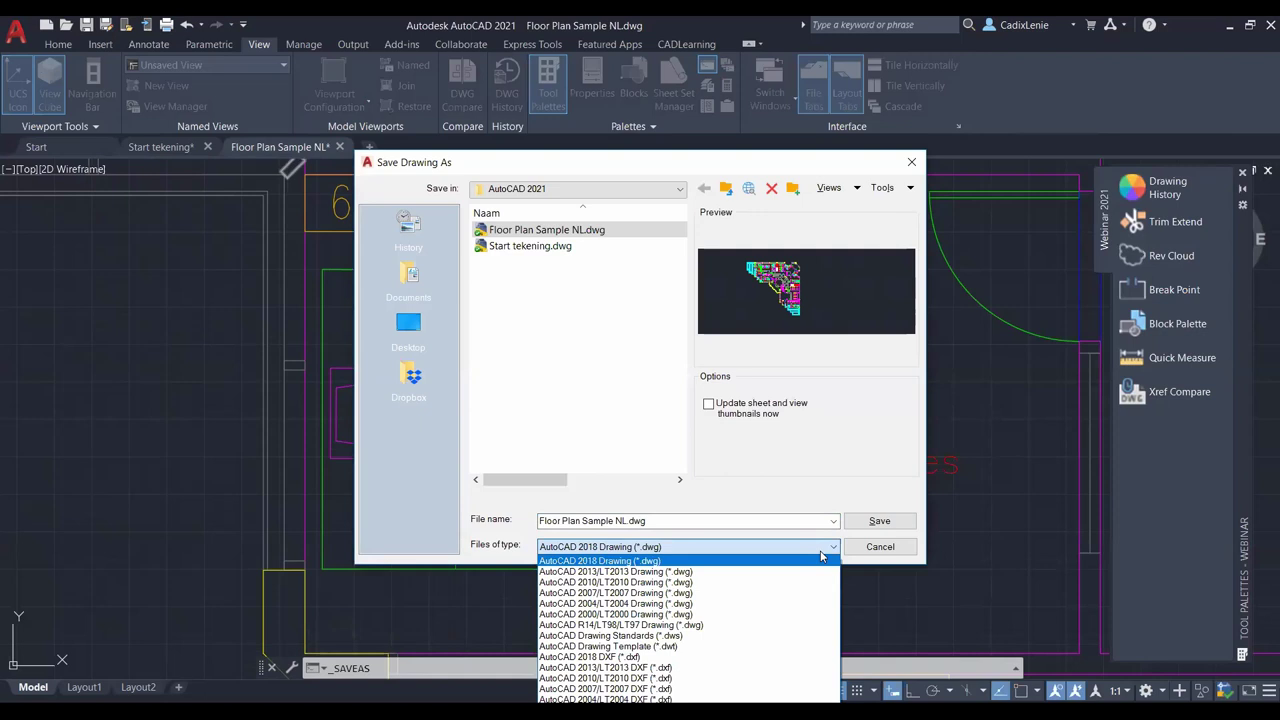
left_click(863, 550)
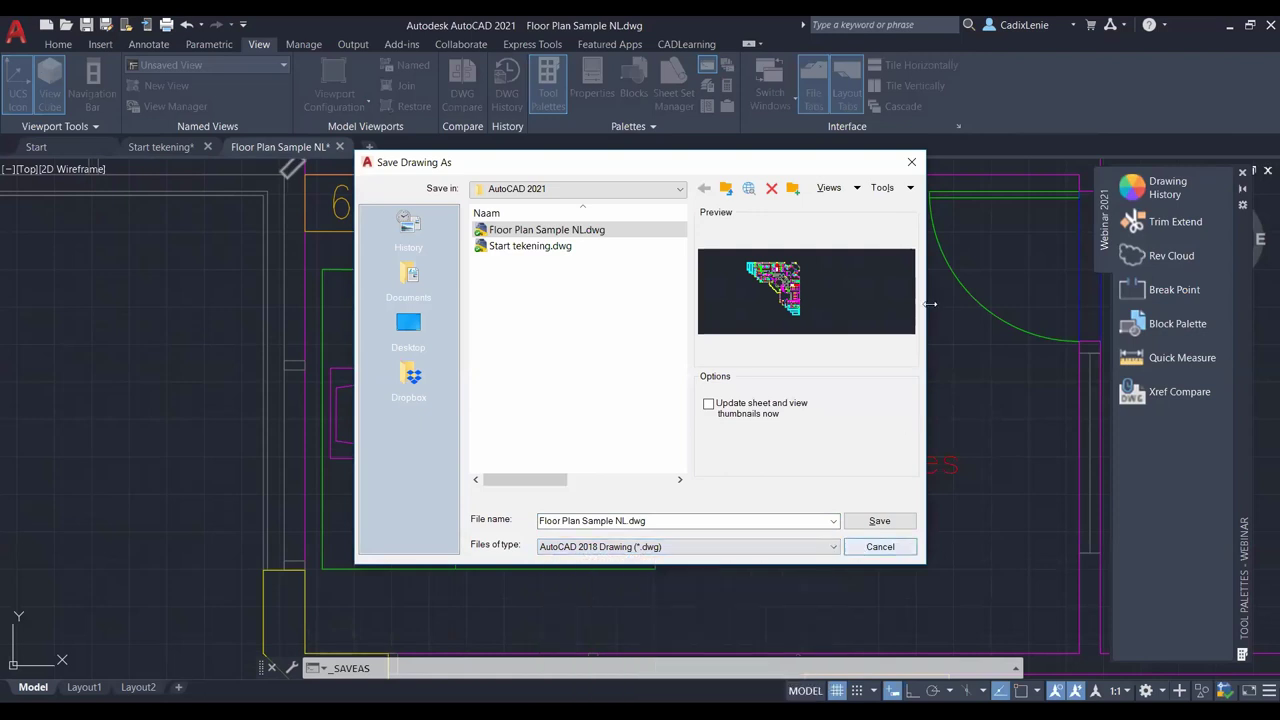
left_click(913, 164)
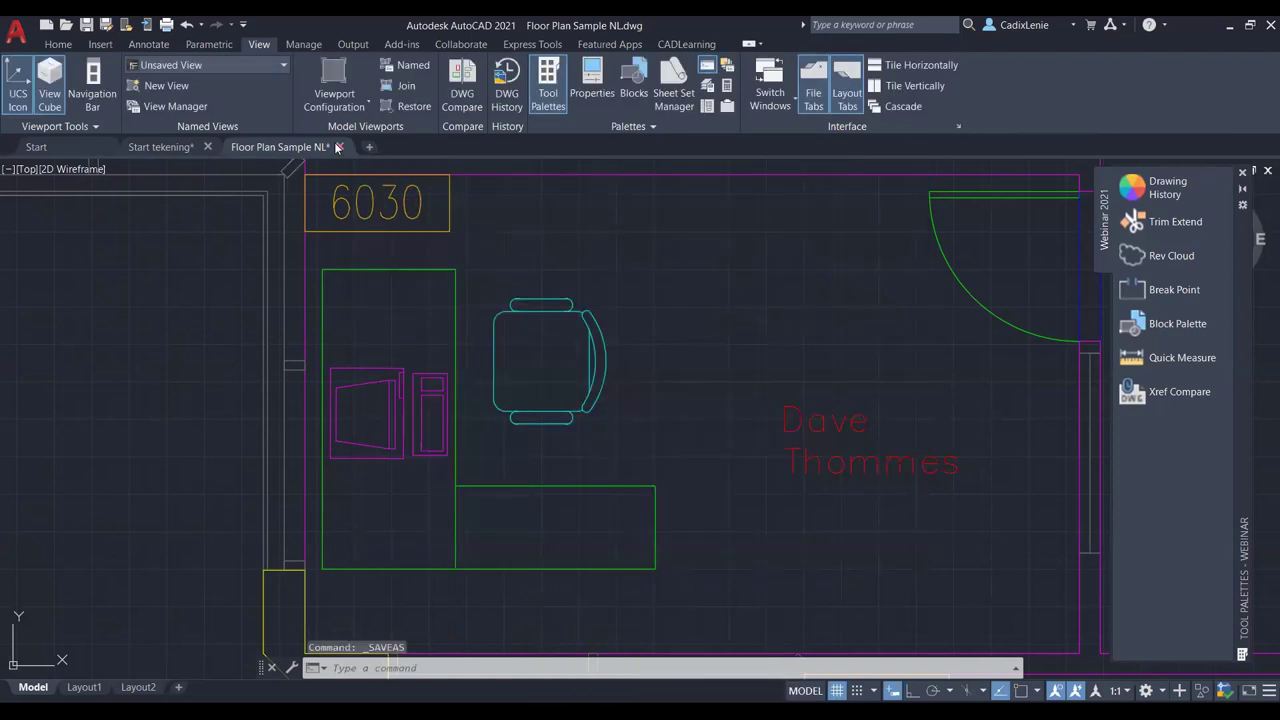
Step: Close Floor Plan Sample NL without saving and show the Trim and Extend overview from the Webinar palette
left_click(338, 147)
left_click(697, 404)
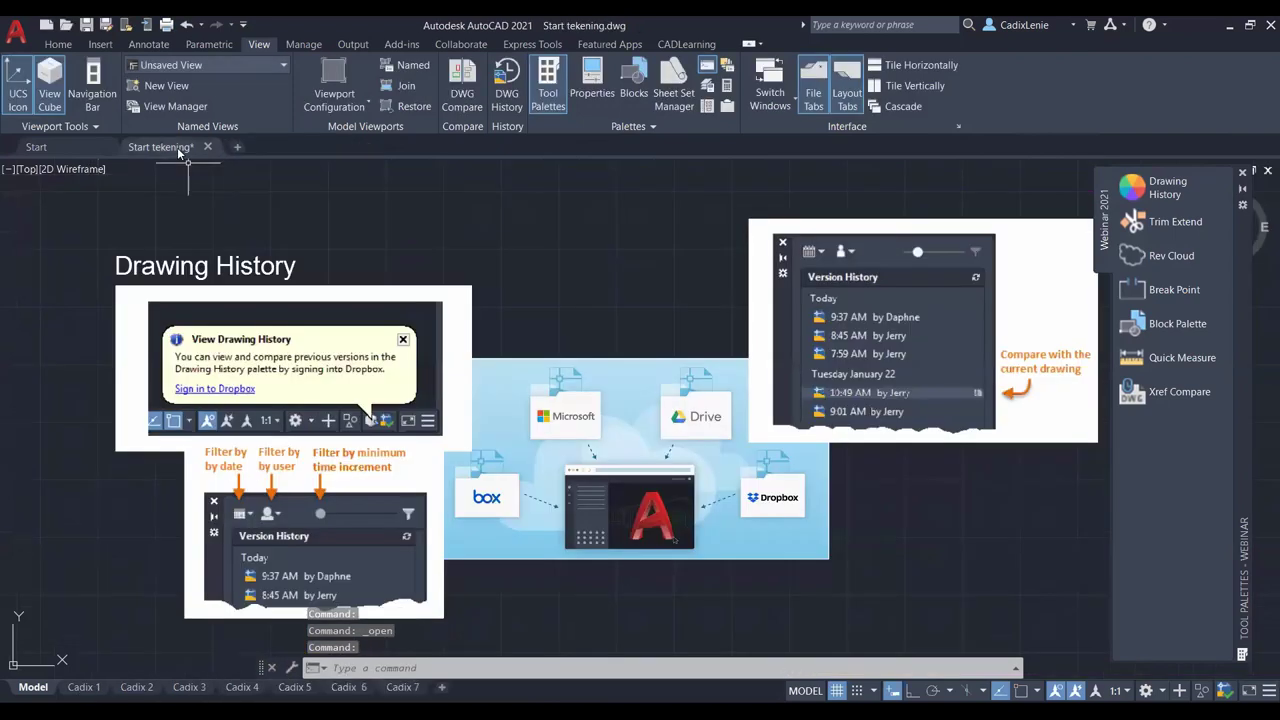
left_click(1159, 226)
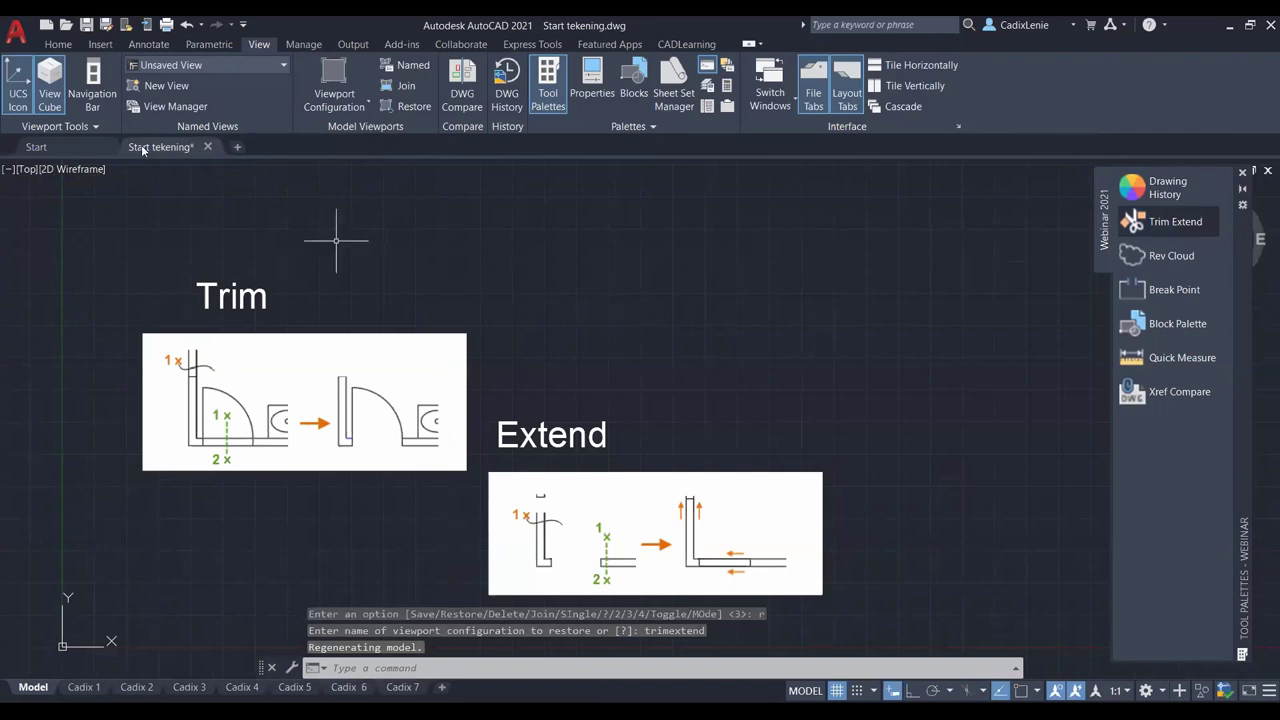
Step: Switch to the Home ribbon tab and bring up the Select File dialog from the Quick Access toolbar
left_click(56, 45)
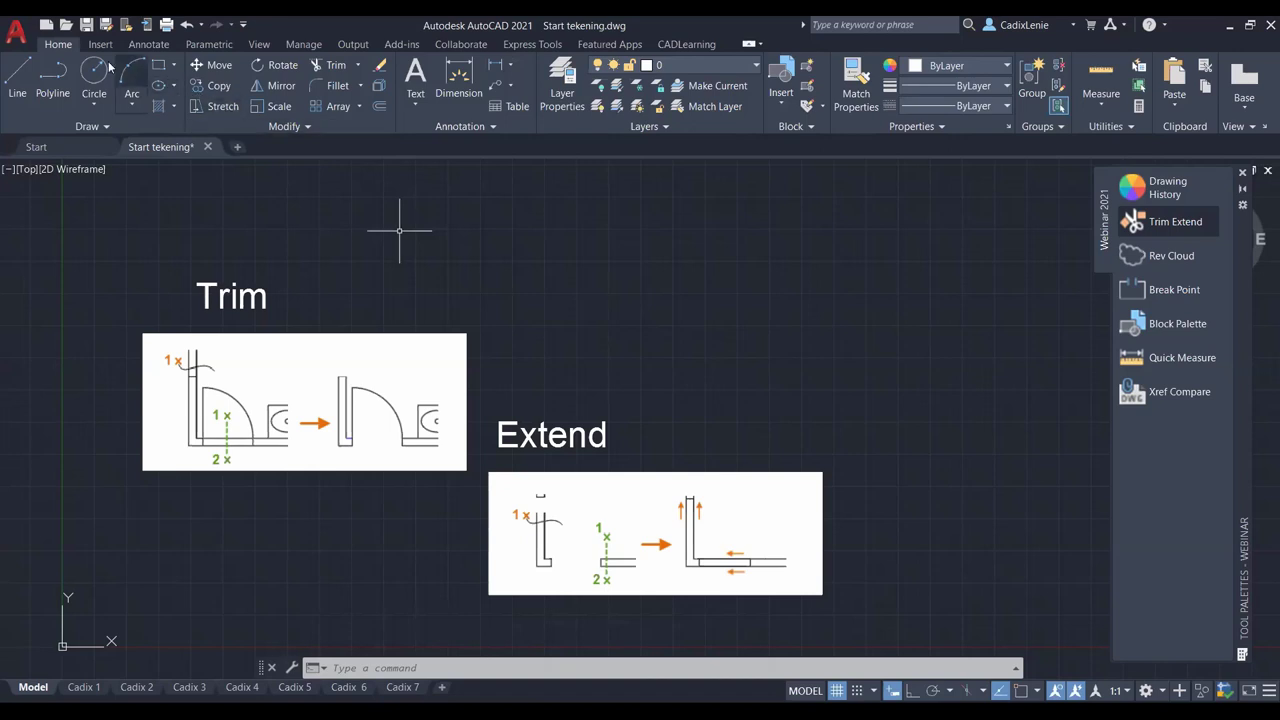
left_click(66, 25)
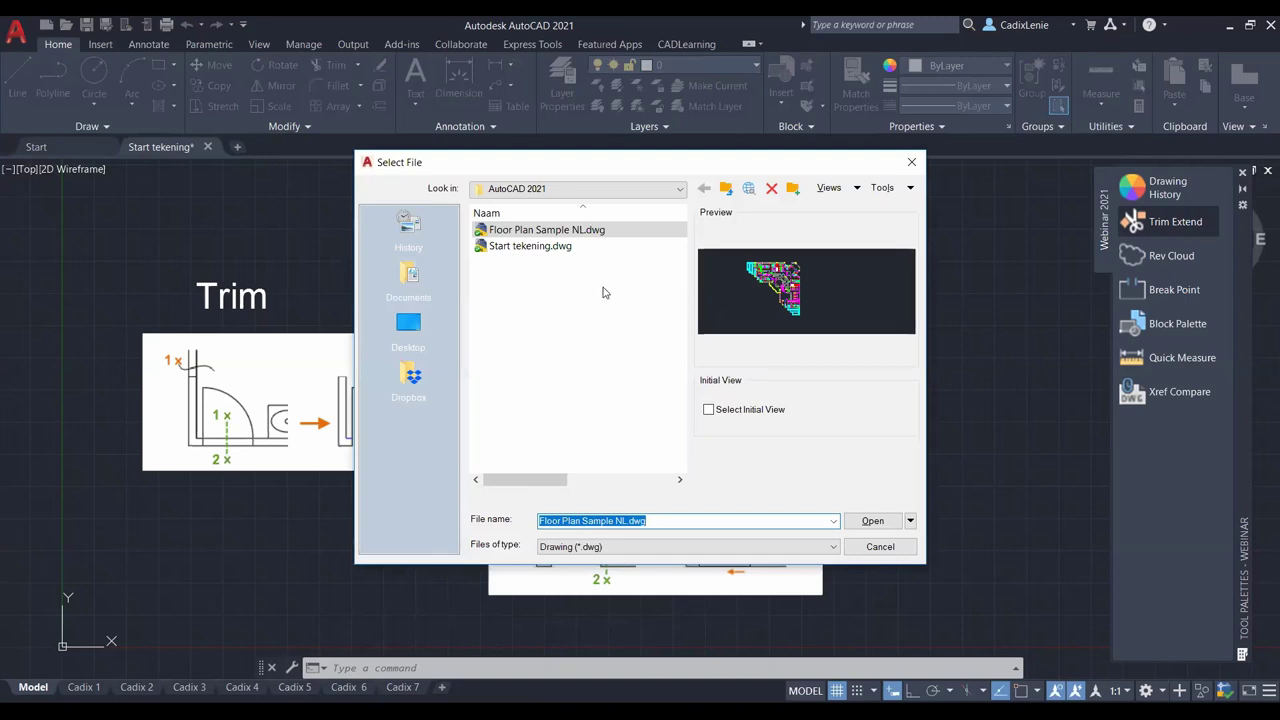
Step: Open Trim Extend.dwg from the AutoCAD 2021 folder on Data (D:)
left_click(676, 190)
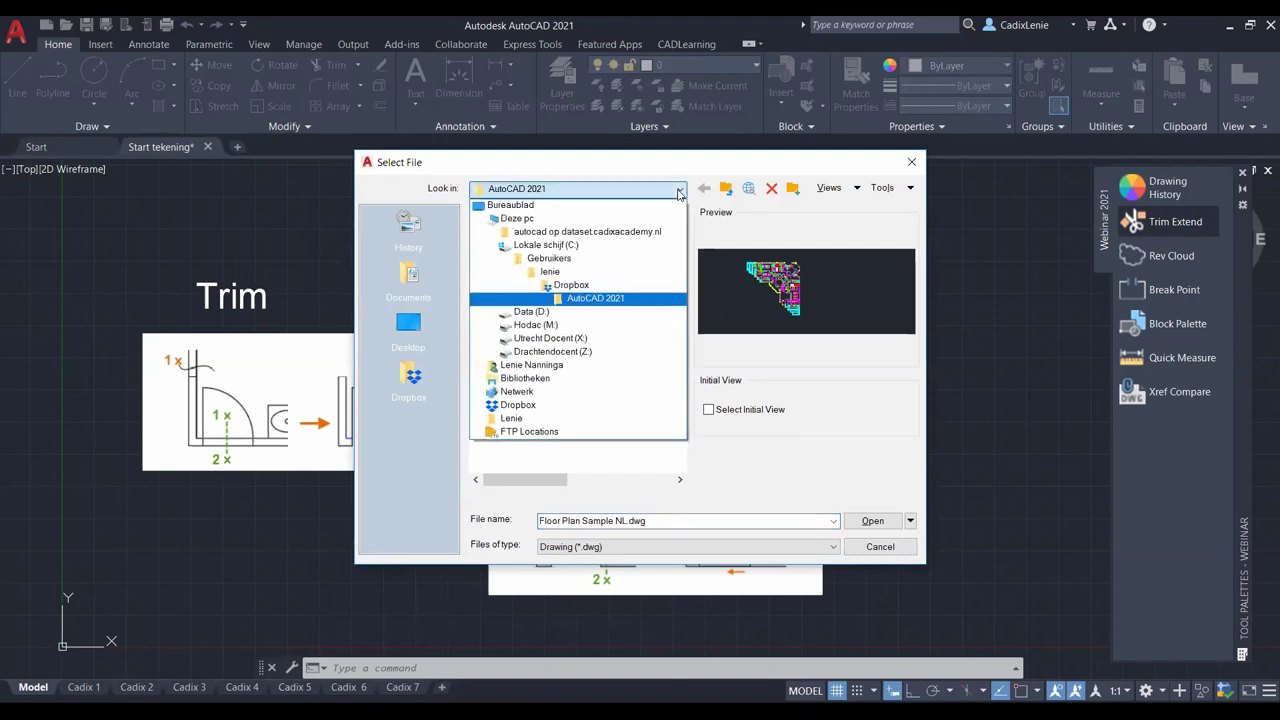
left_click(560, 296)
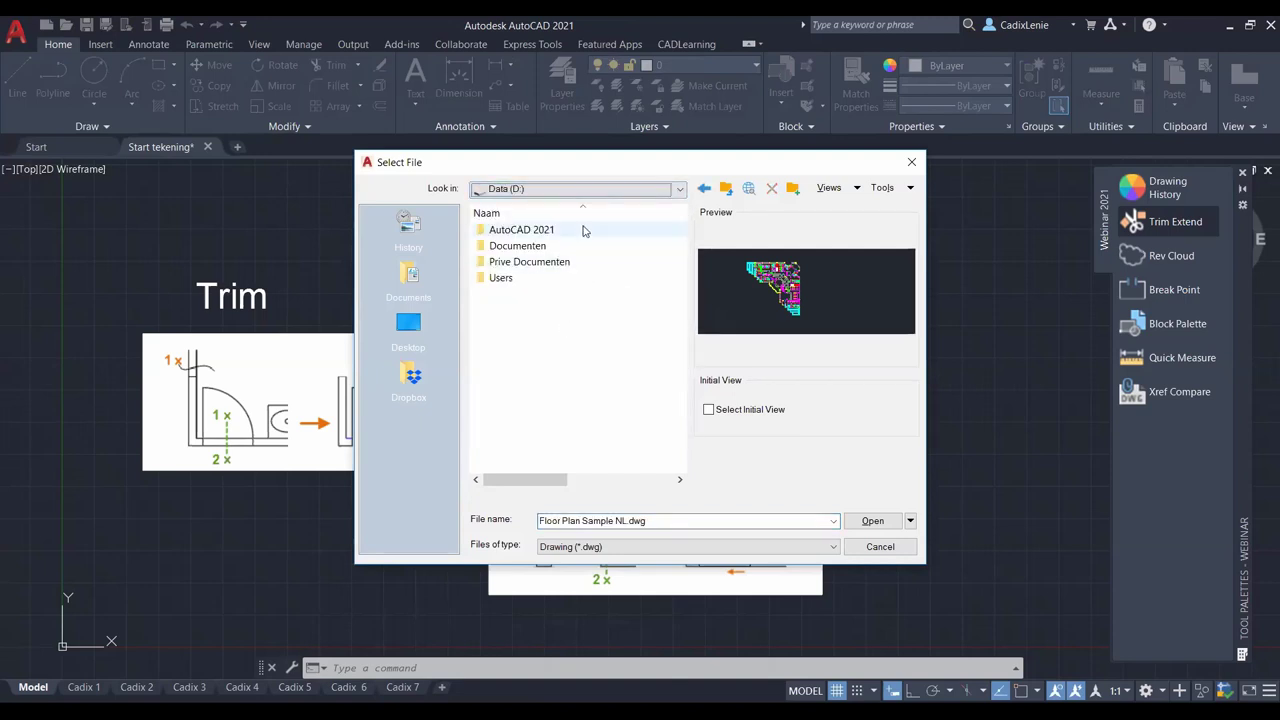
double_click(584, 229)
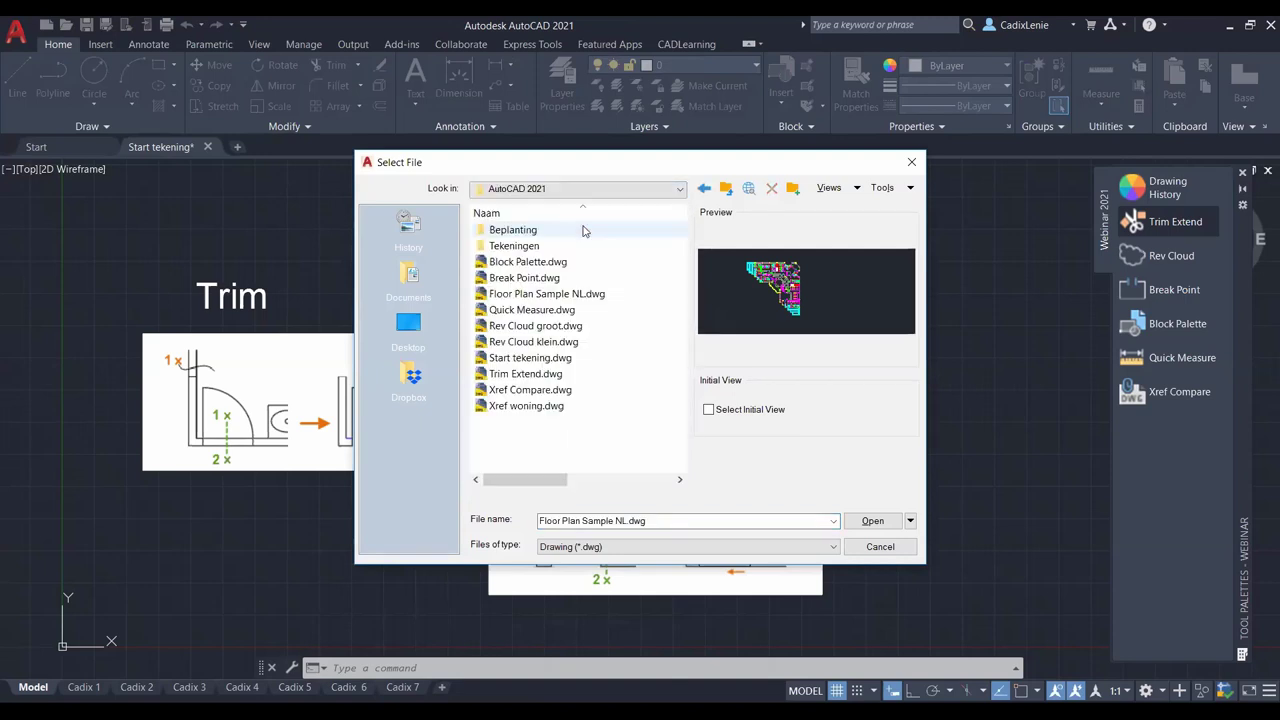
left_click(596, 373)
left_click(866, 520)
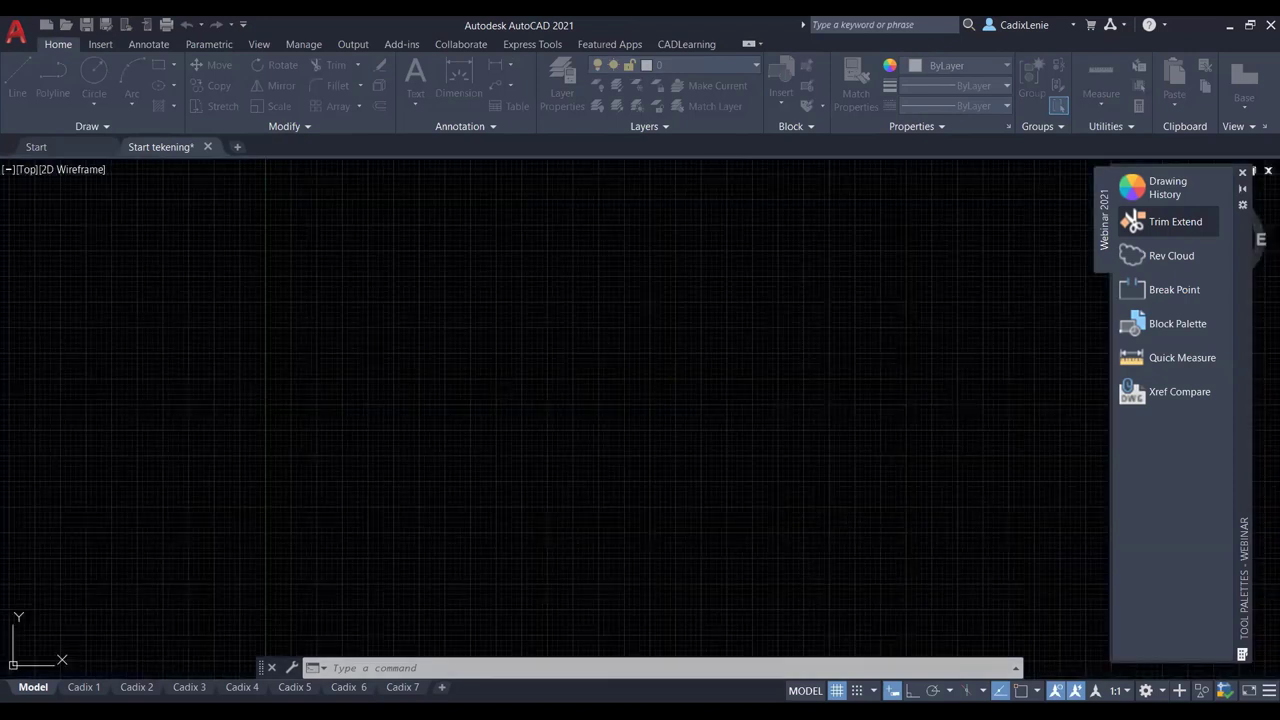
Step: Zoom in and use Trim to cut away the circle's arc inside the square
scroll(620, 400, "down", 2)
scroll(519, 476, "up", 3)
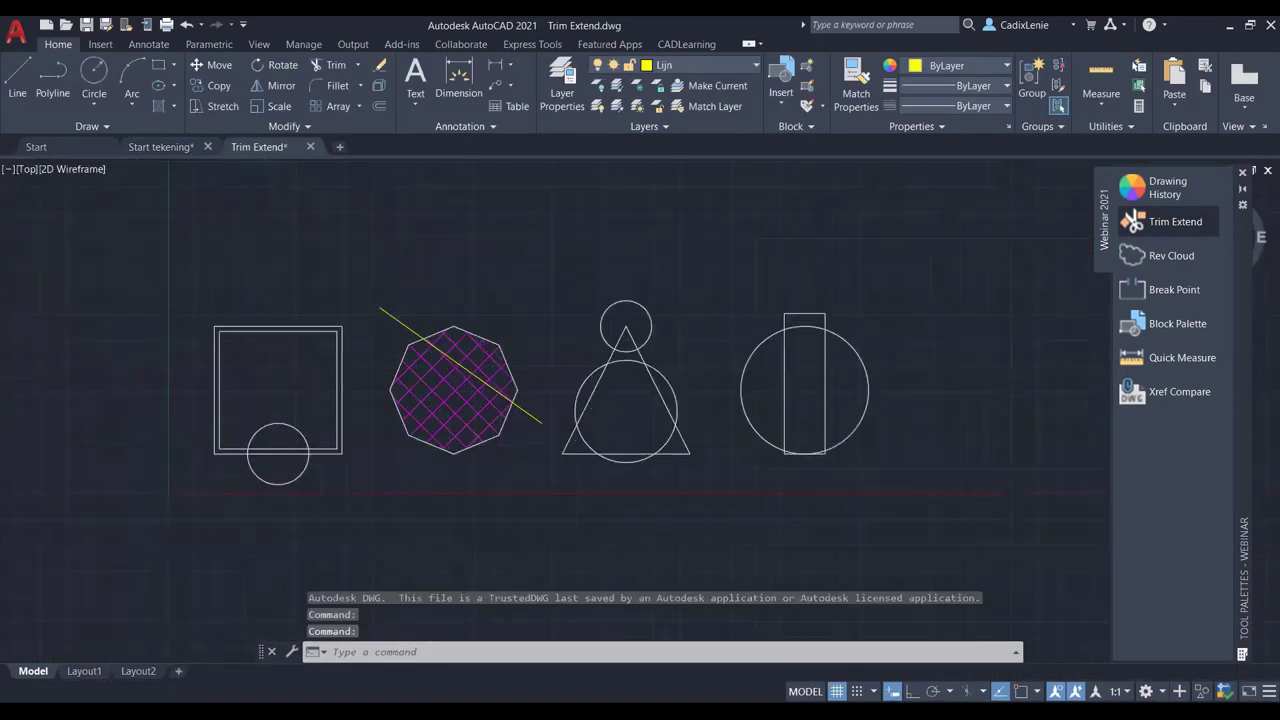
scroll(505, 488, "up", 2)
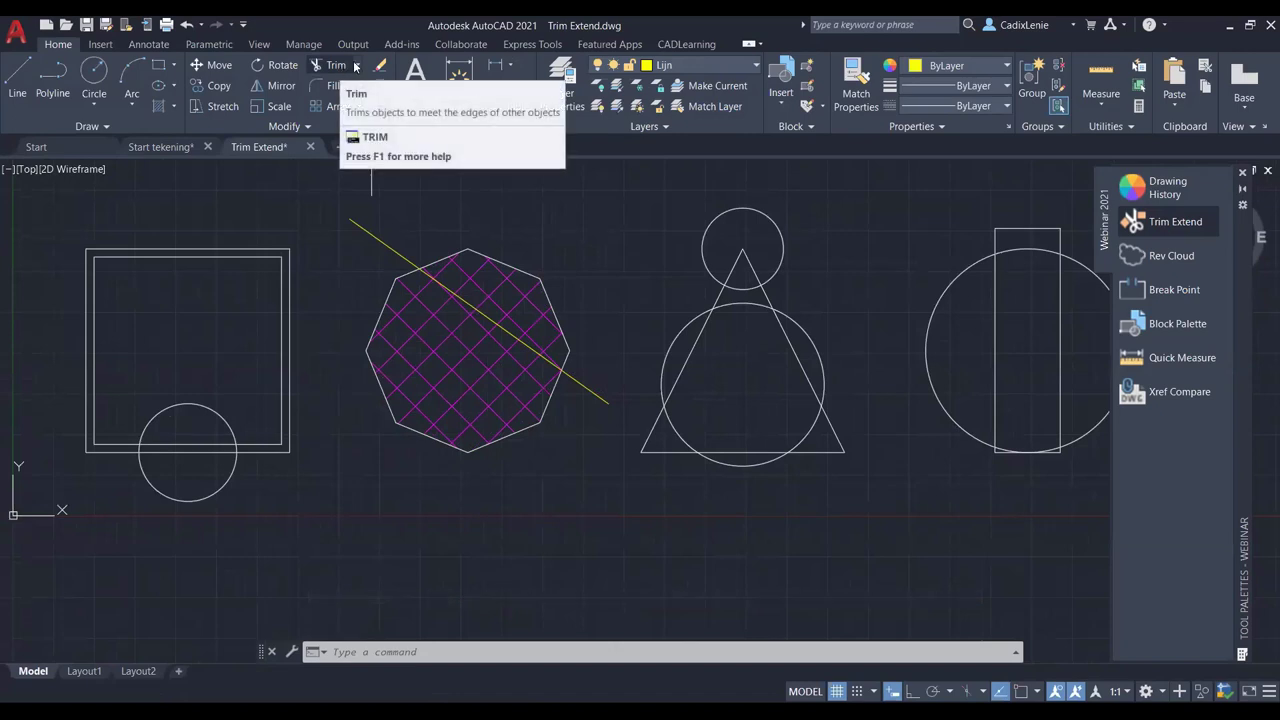
left_click(356, 66)
left_click(337, 88)
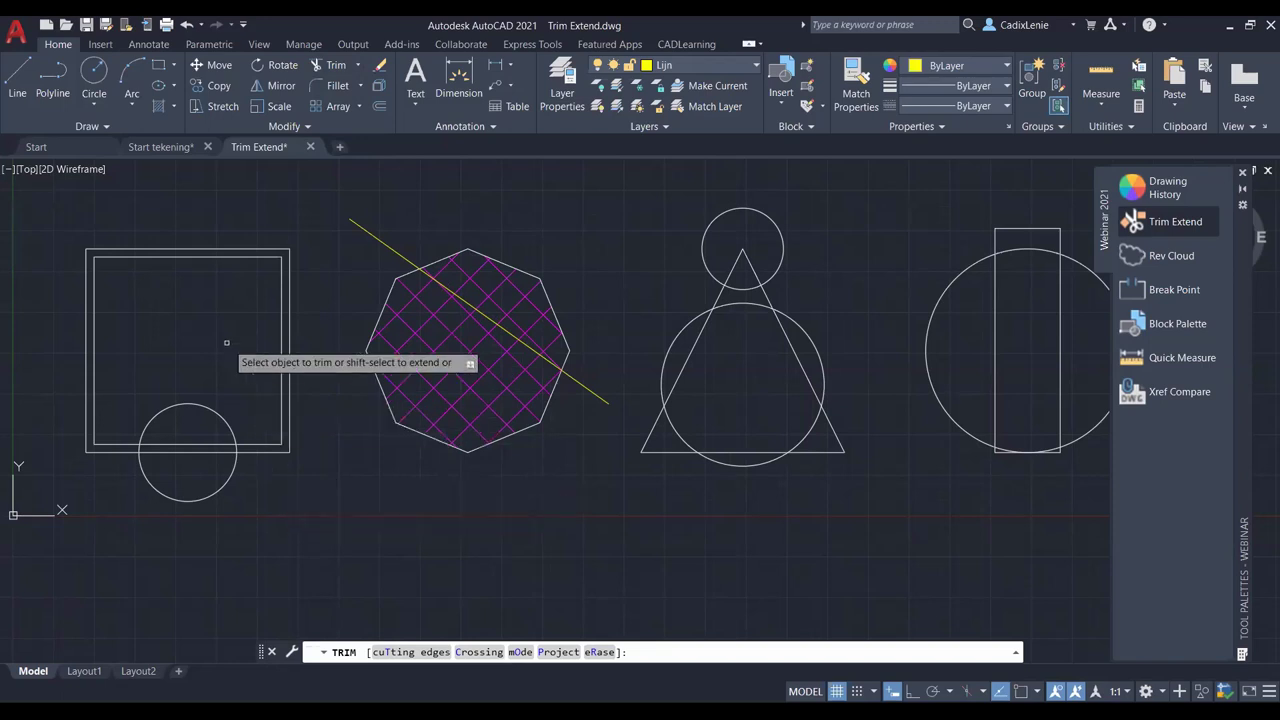
left_click(198, 405)
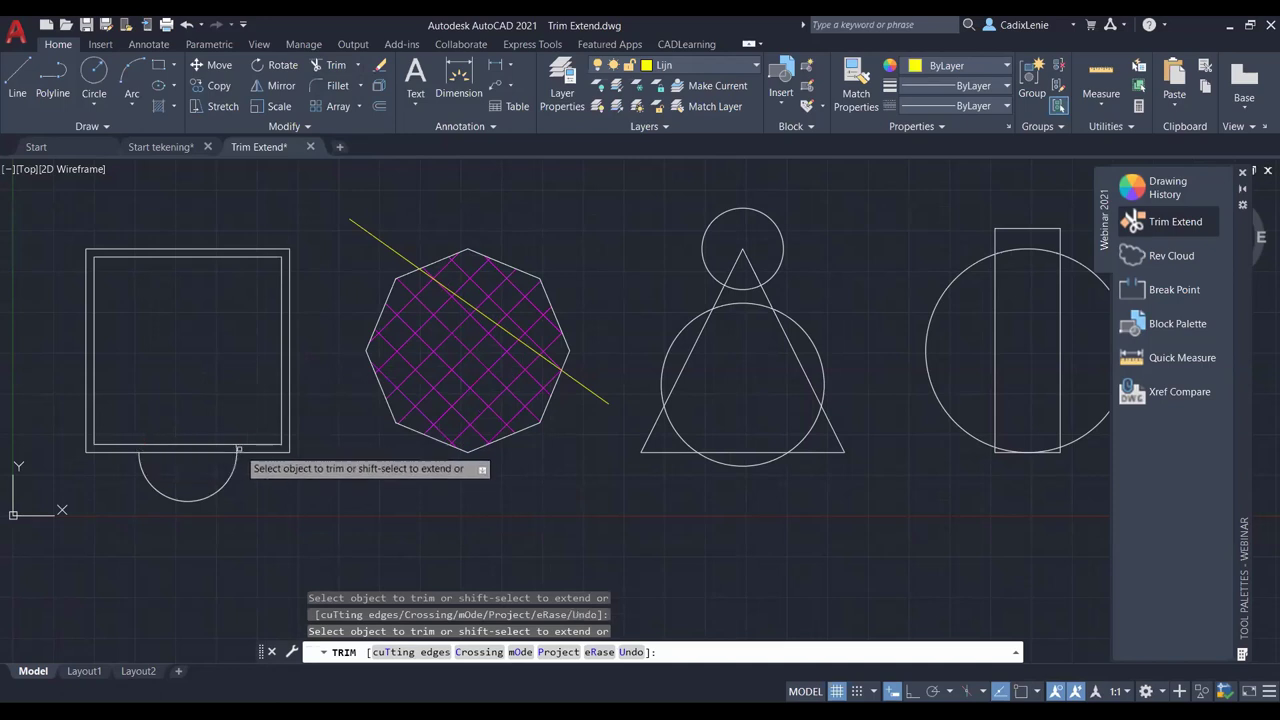
Step: Trim away the yellow line's segment inside the hatched octagon
left_click(237, 449)
key("Return")
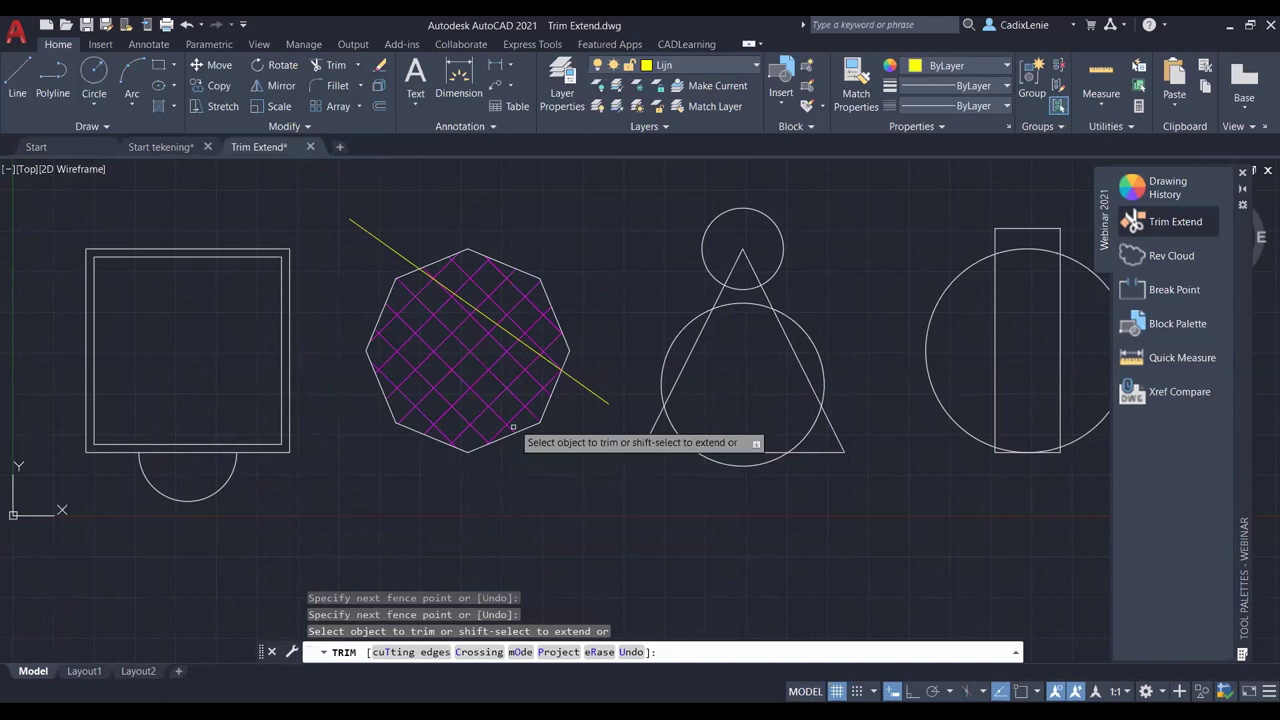
left_click_drag(500, 372, 484, 325)
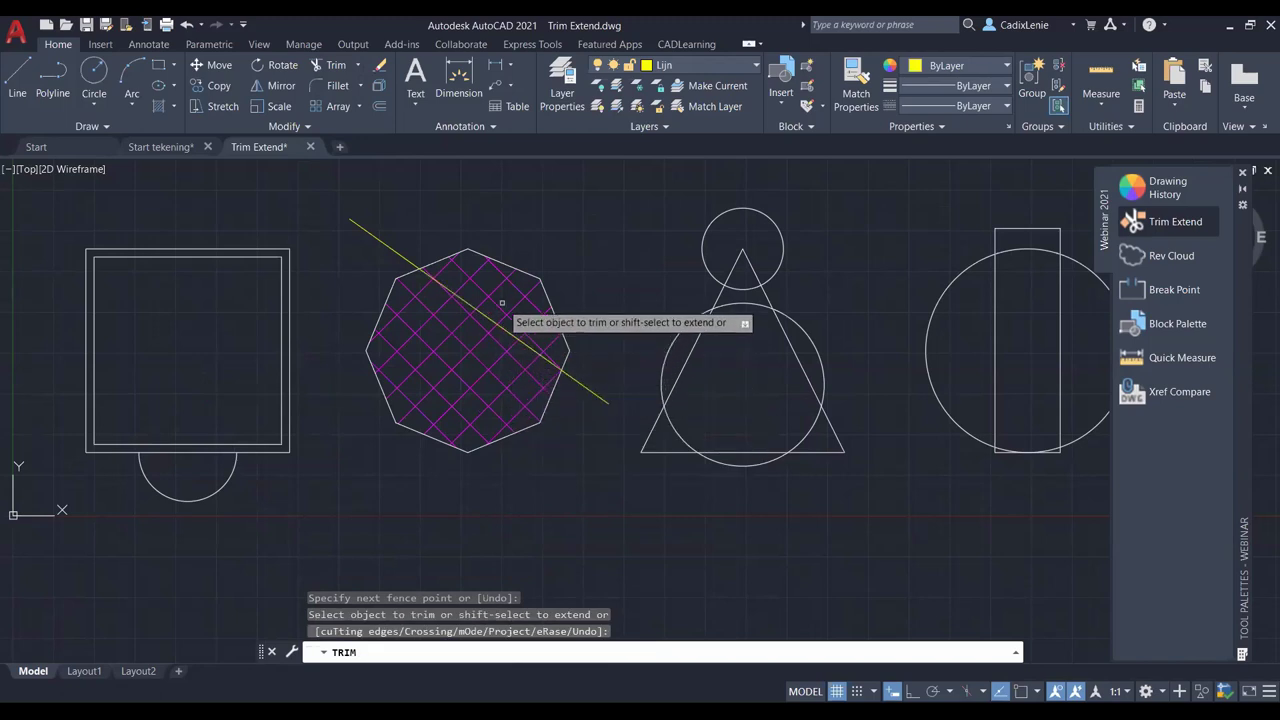
left_click(491, 317)
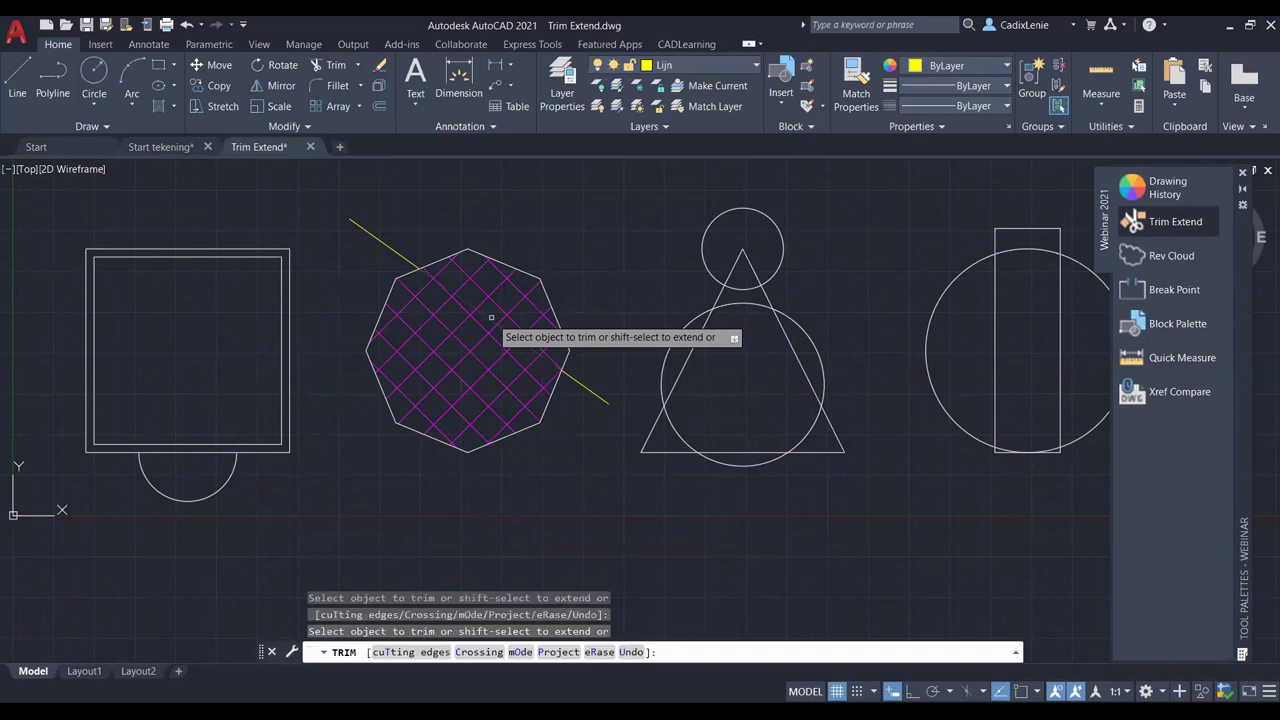
left_click_drag(440, 270, 446, 278)
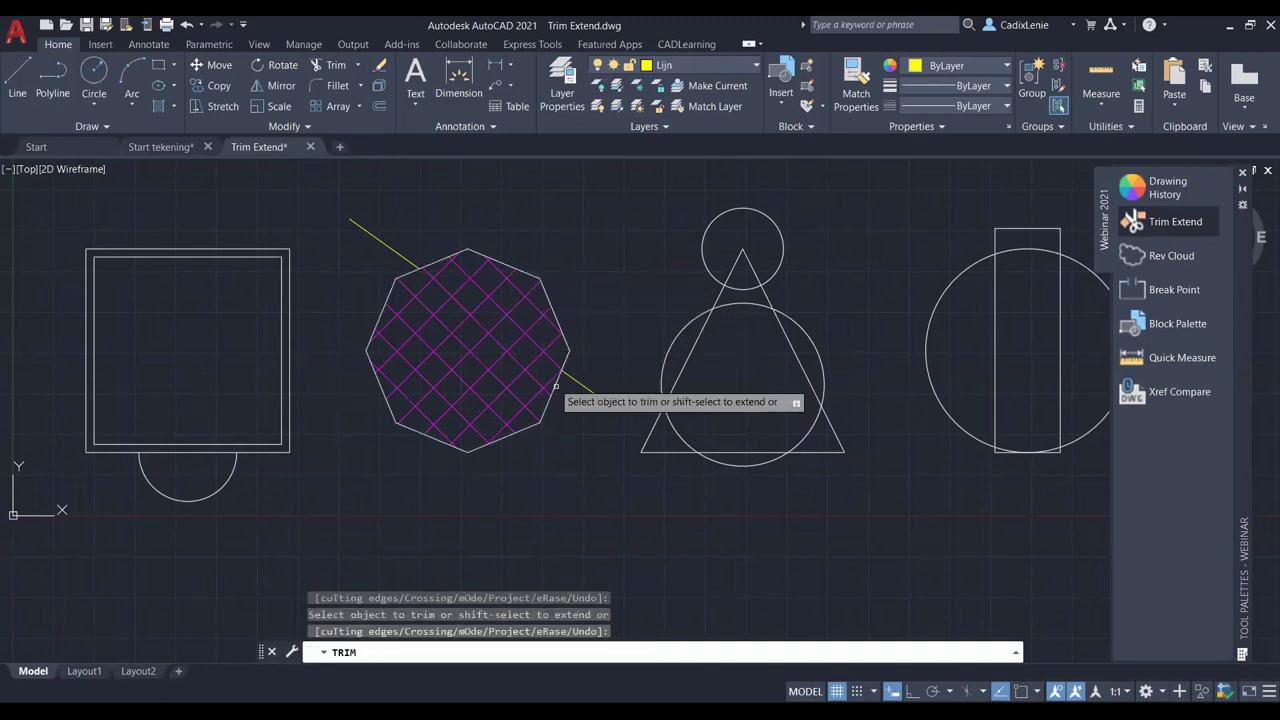
middle_click_drag(585, 486, 440, 531)
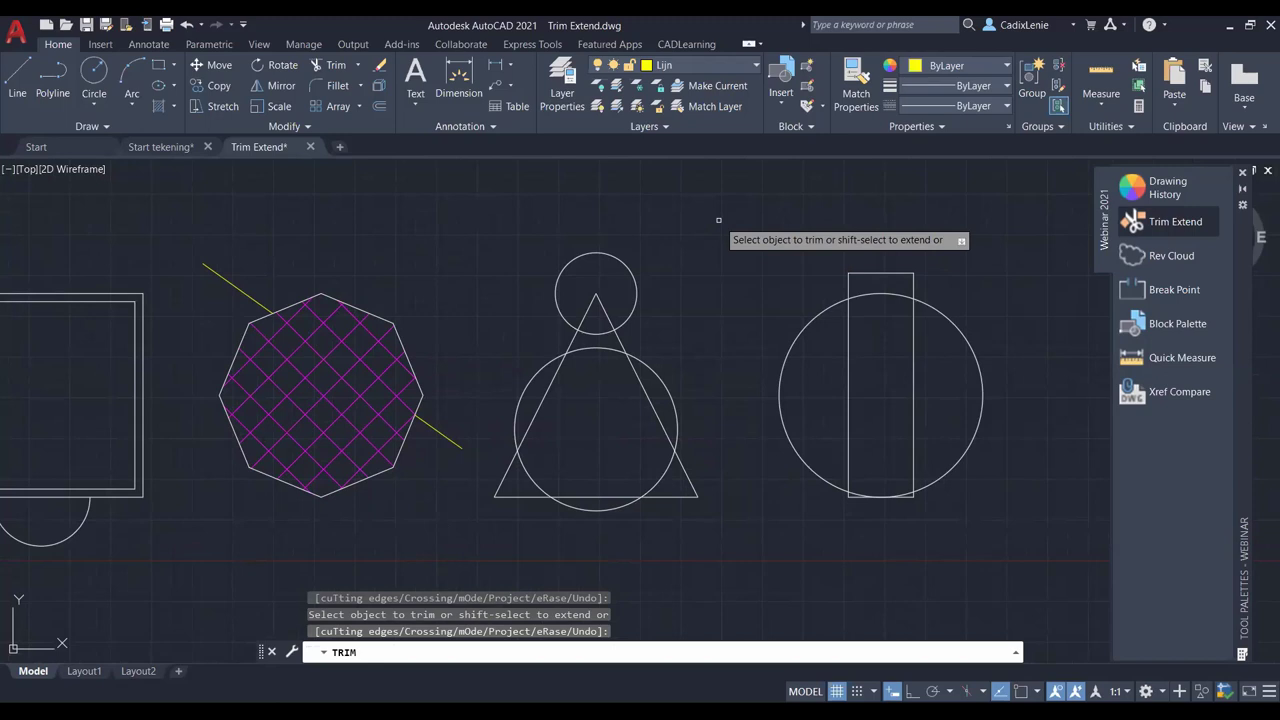
Step: Fence-trim the top circle outside the triangle and the lower circle's arcs beyond the triangle's sides
left_click(718, 220)
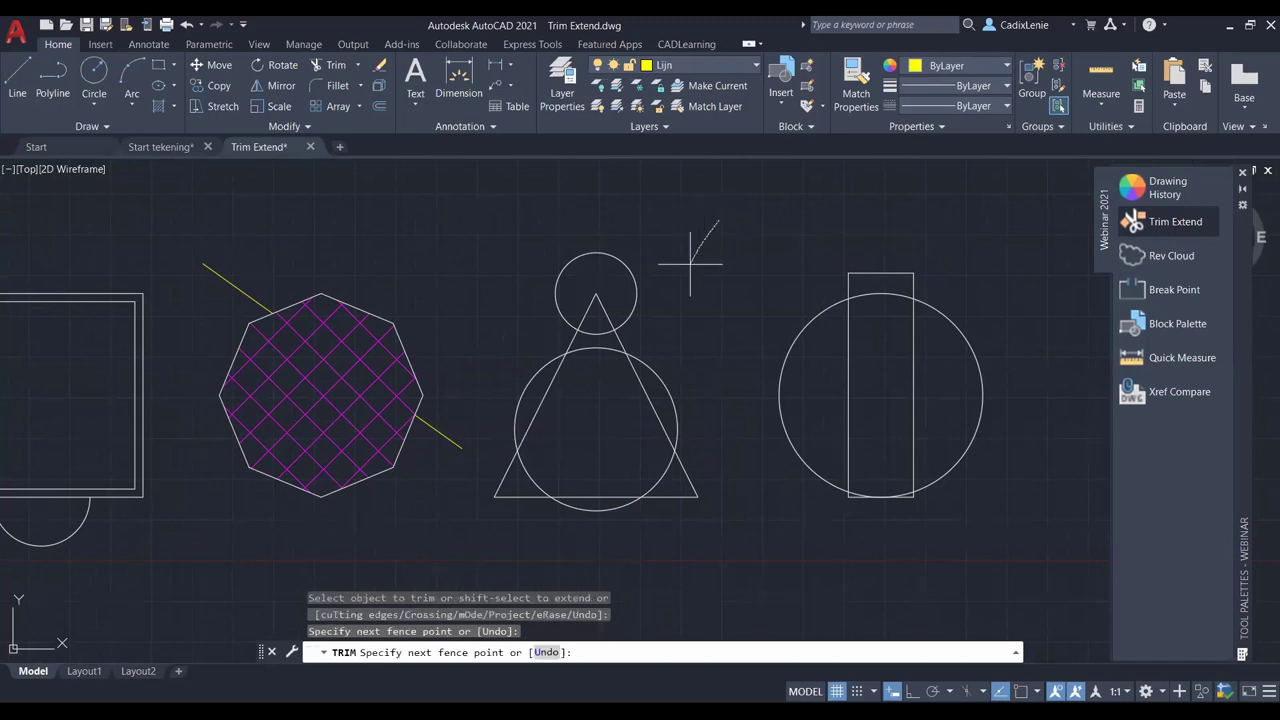
left_click_drag(690, 263, 523, 318)
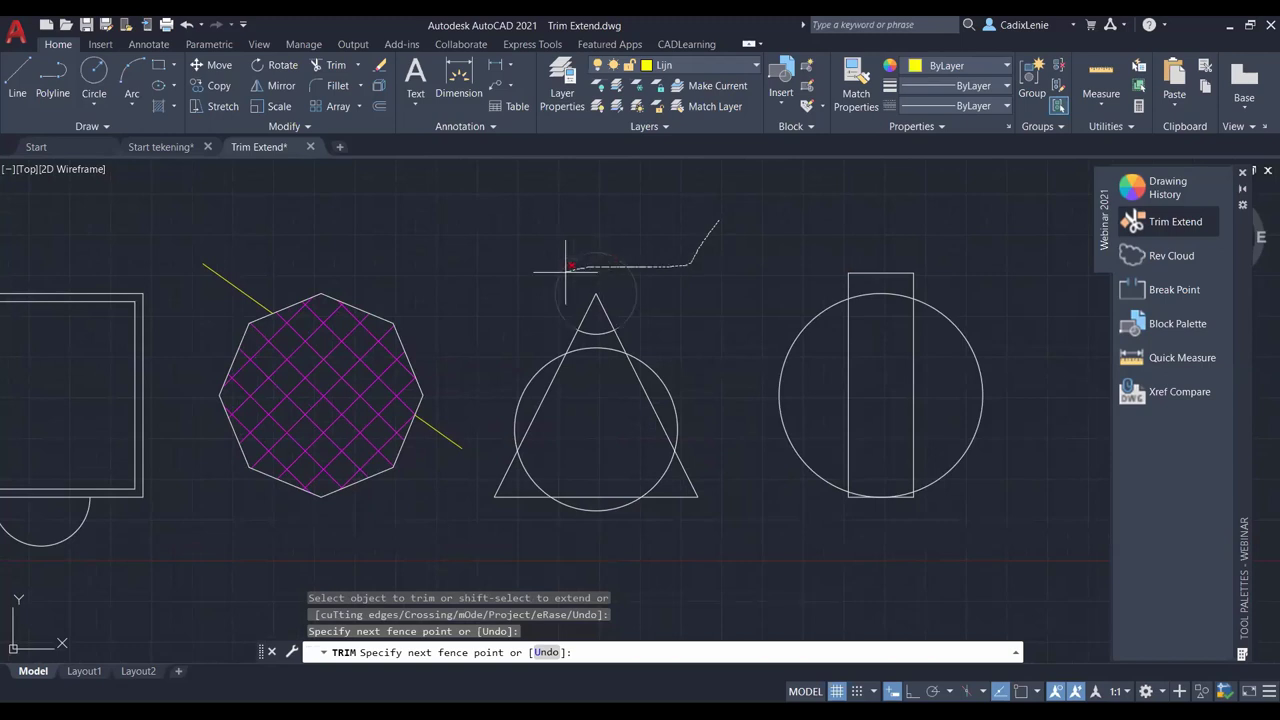
left_click_drag(523, 318, 538, 386)
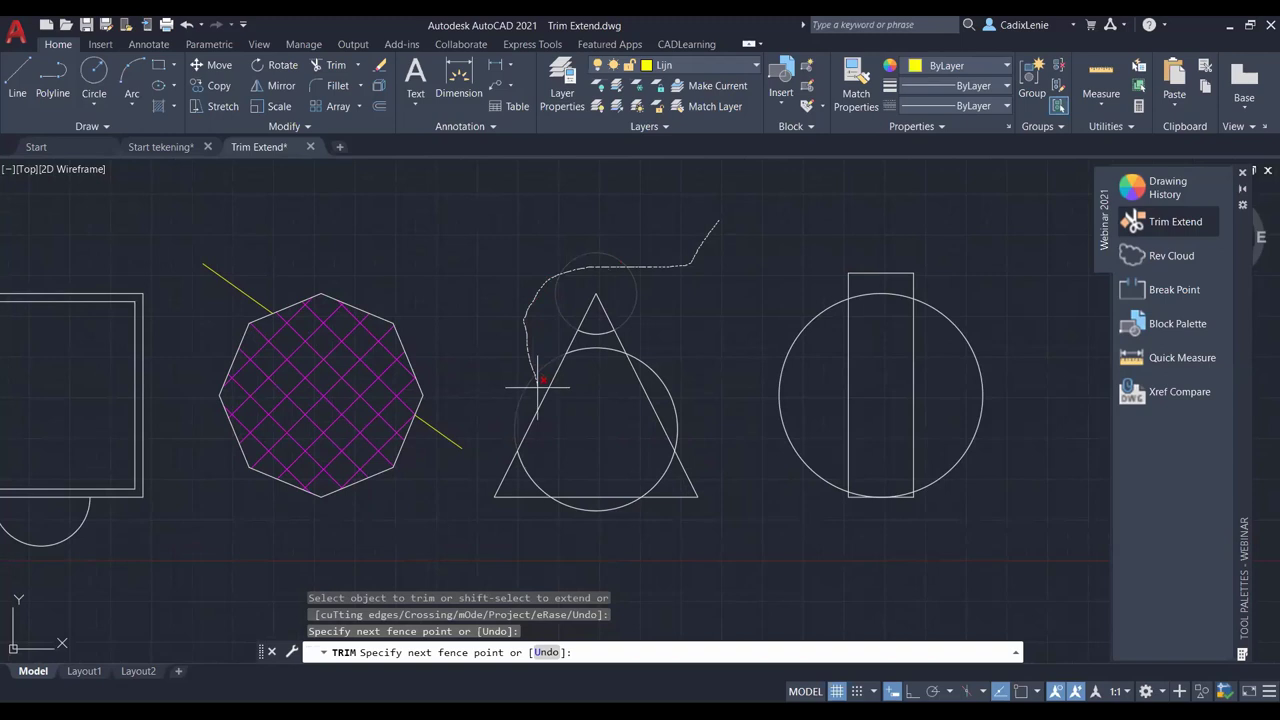
left_click_drag(538, 386, 540, 392)
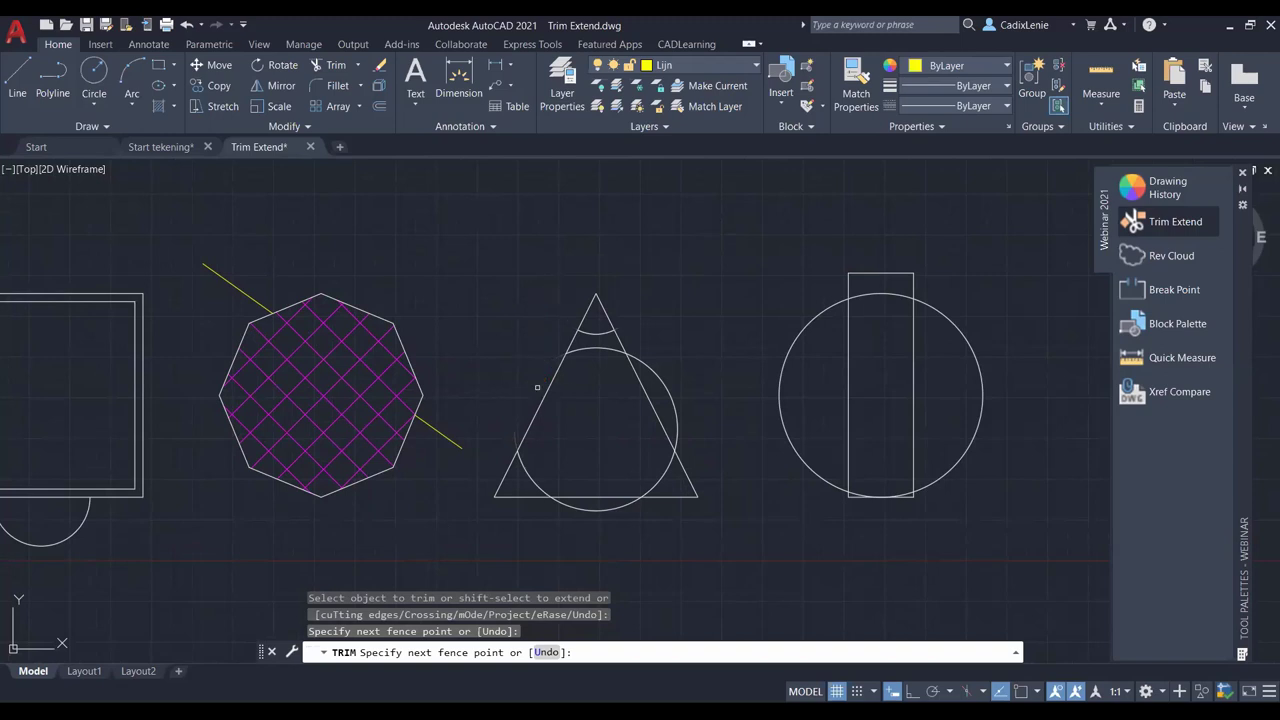
left_click(684, 338)
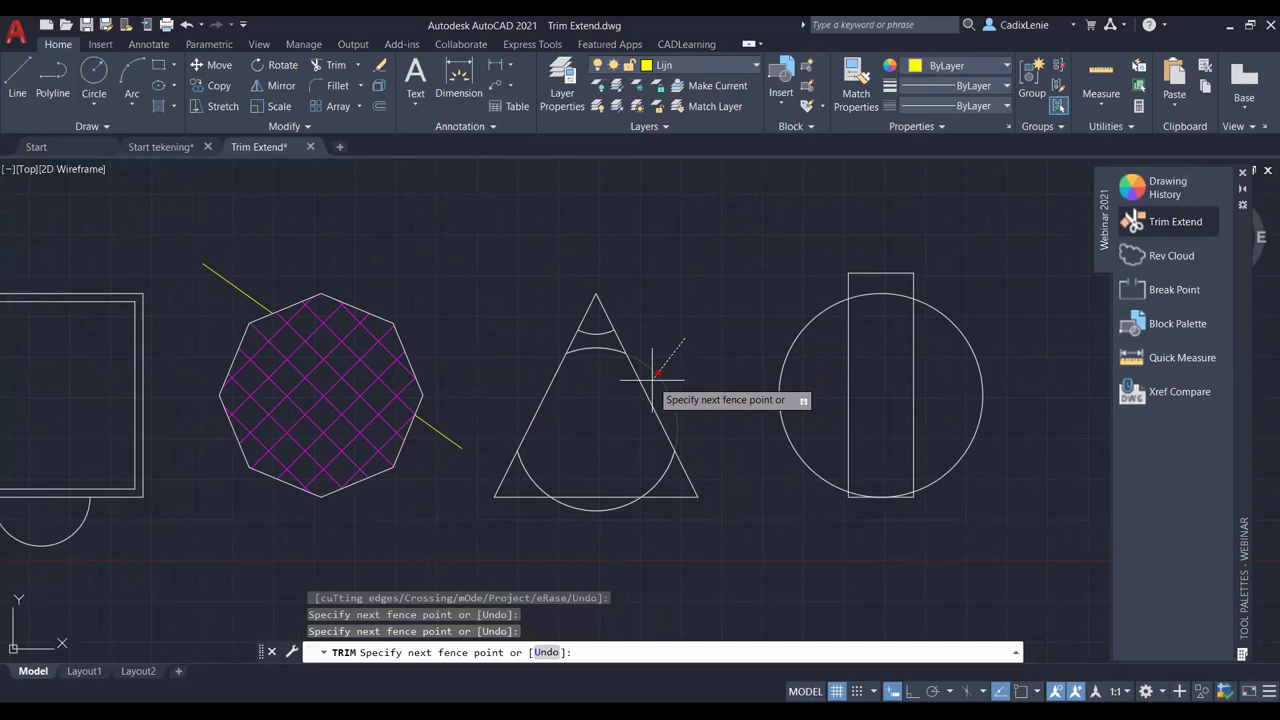
key("Return")
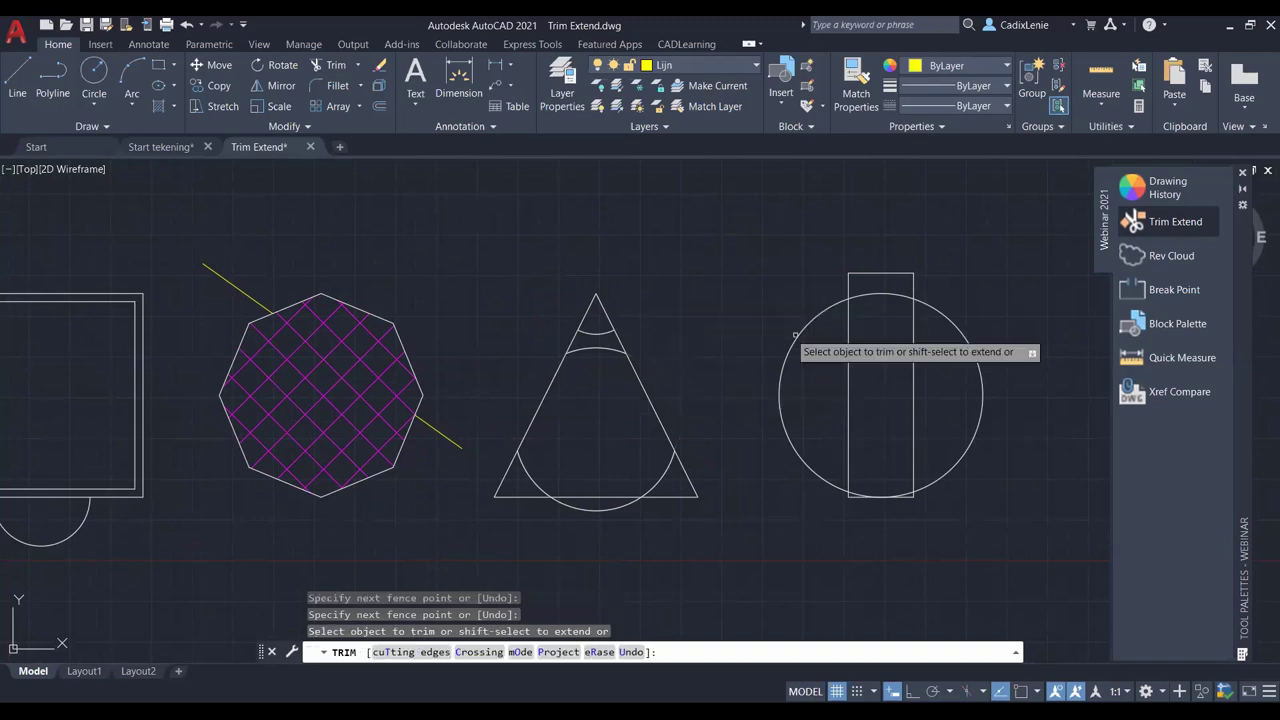
middle_click_drag(996, 451, 681, 444)
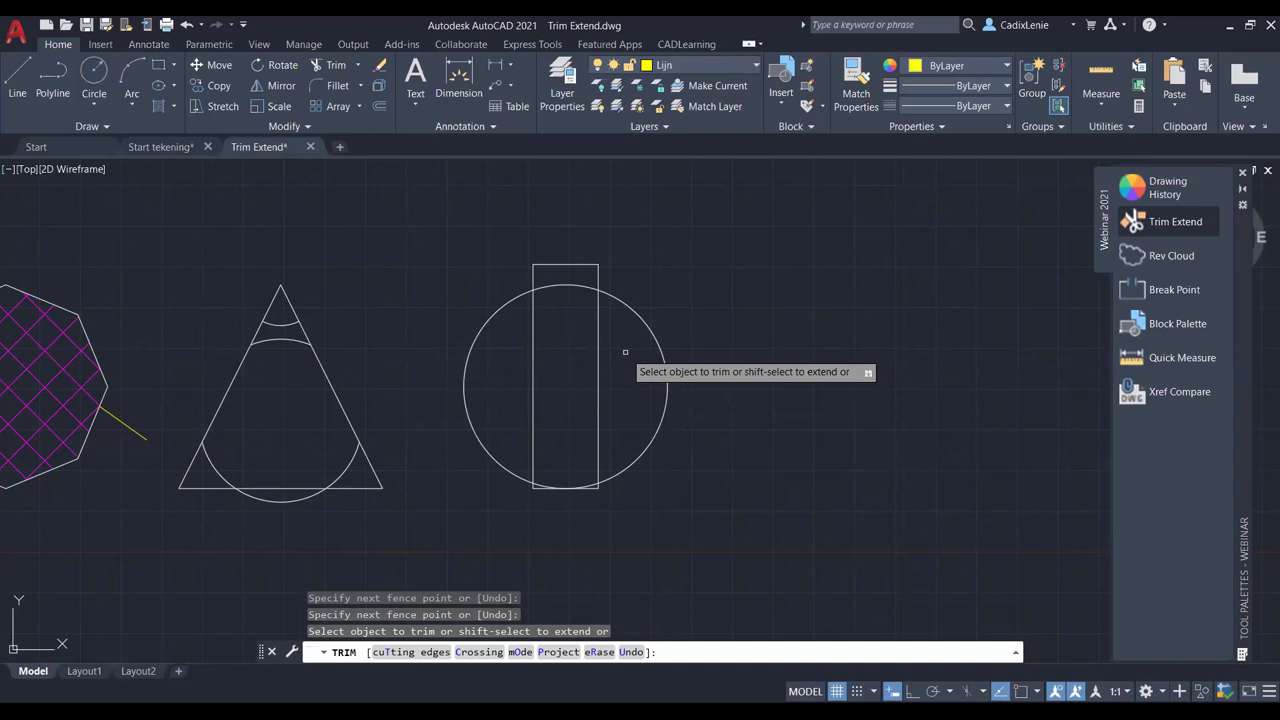
Step: Trim the arc inside the circle's top rectangular notch and remove the small rectangle below the circle
left_click_drag(625, 352, 457, 371)
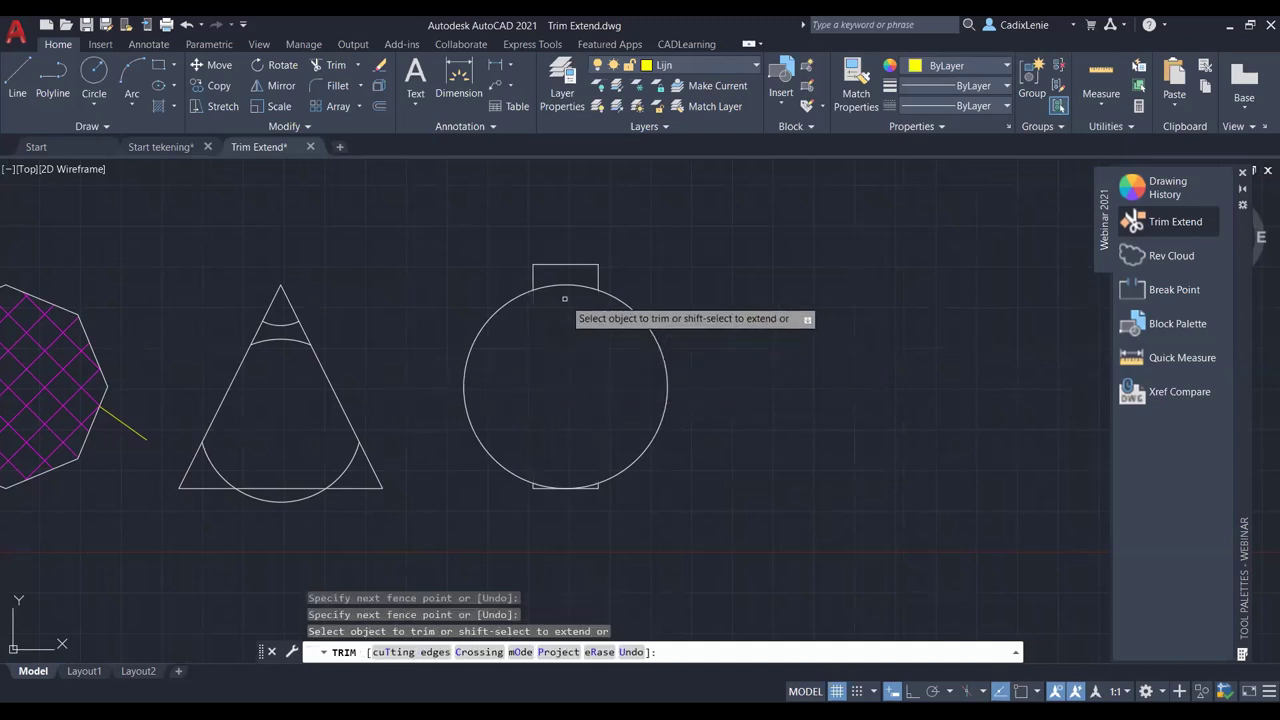
left_click(562, 285)
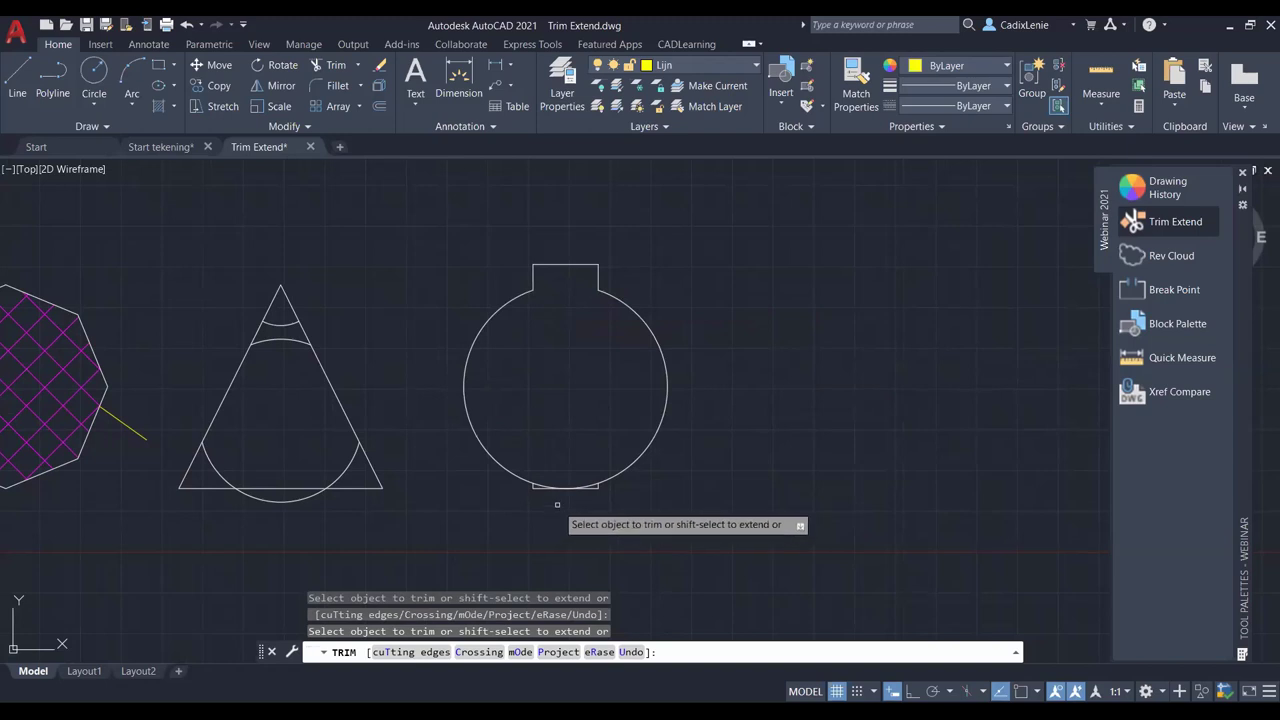
scroll(557, 505, "up", 2)
scroll(557, 505, "up", 2)
scroll(557, 505, "up", 3)
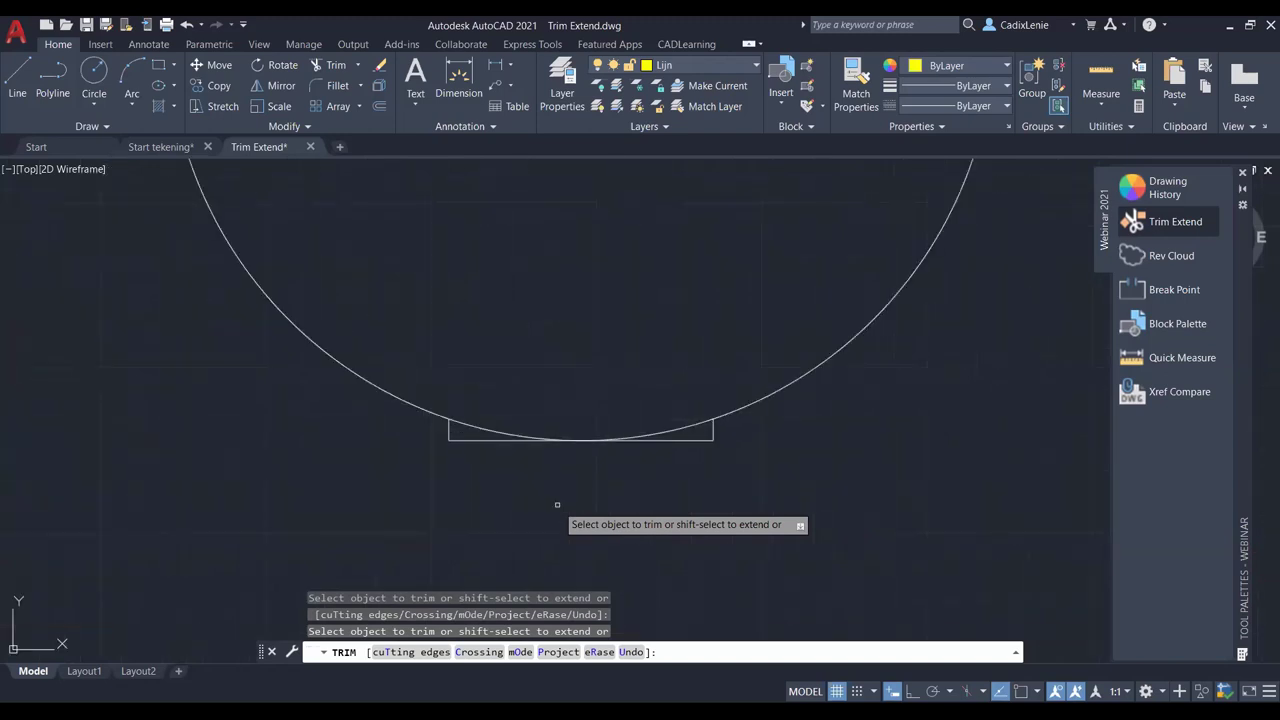
left_click(460, 436)
left_click(697, 439)
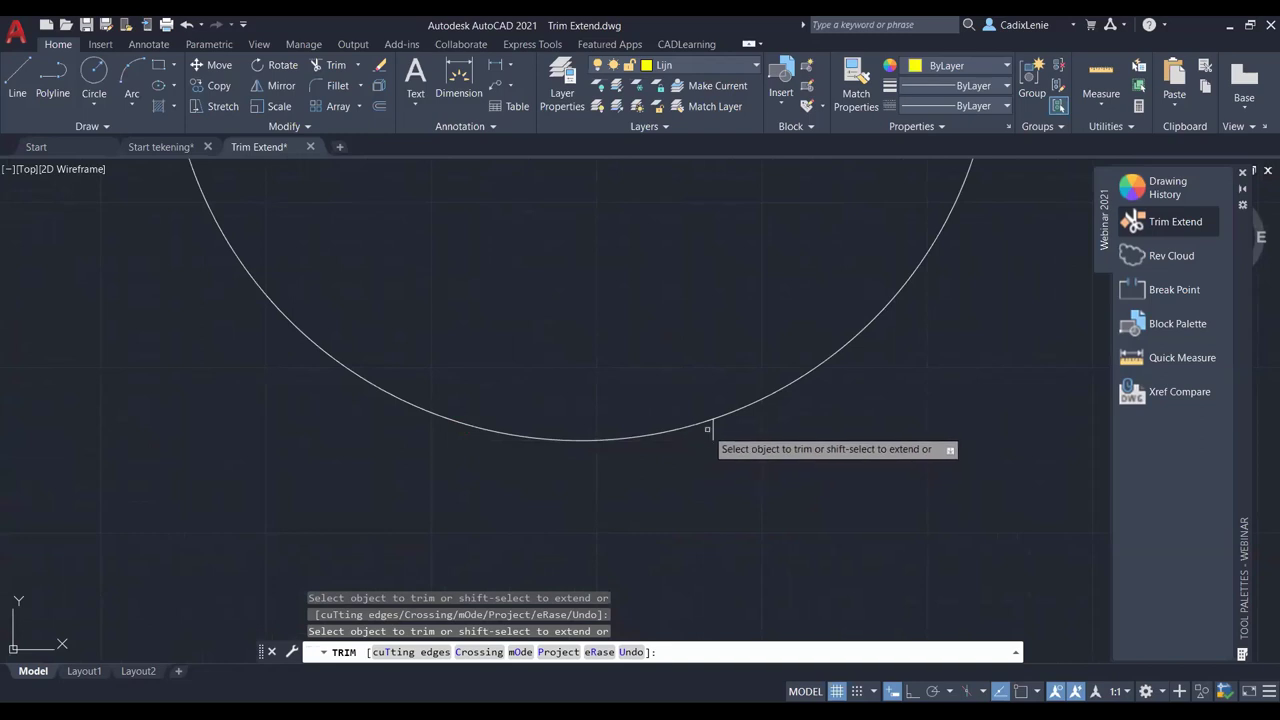
scroll(711, 429, "down", 3)
scroll(700, 460, "down", 2)
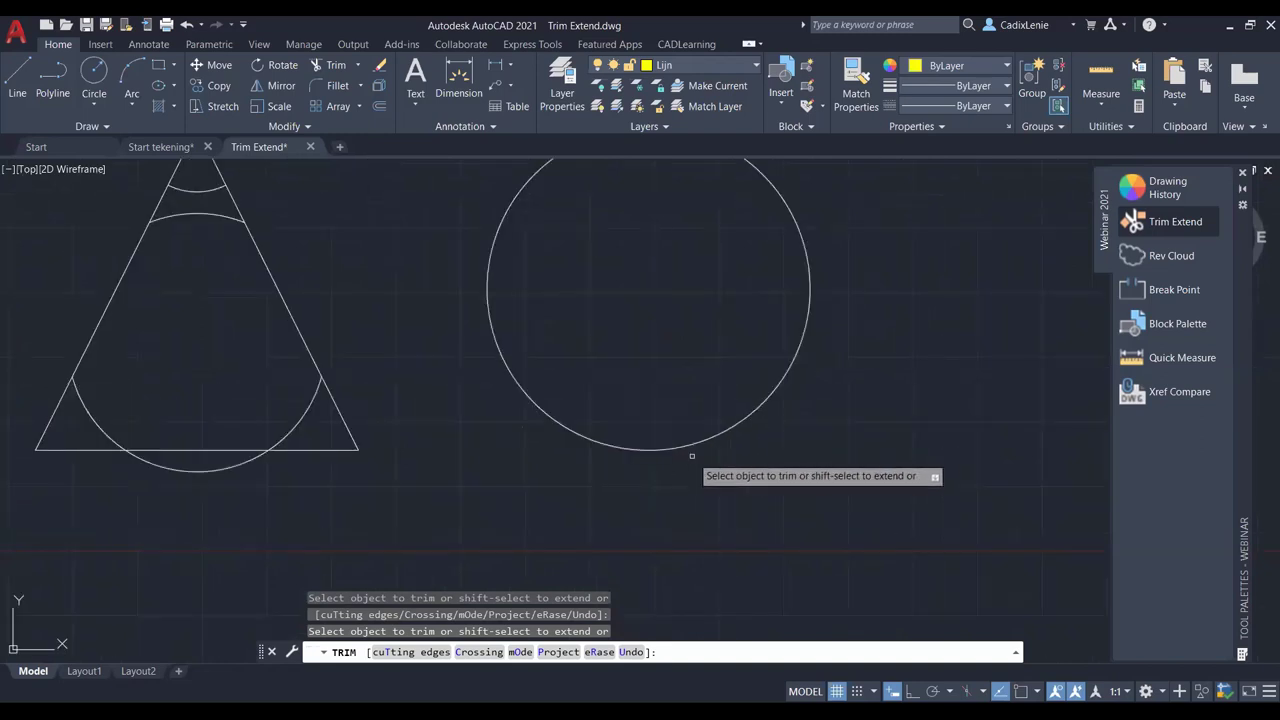
mouse_move(686, 429)
middle_mouse_down()
mouse_move(668, 383)
mouse_move(726, 479)
middle_mouse_up()
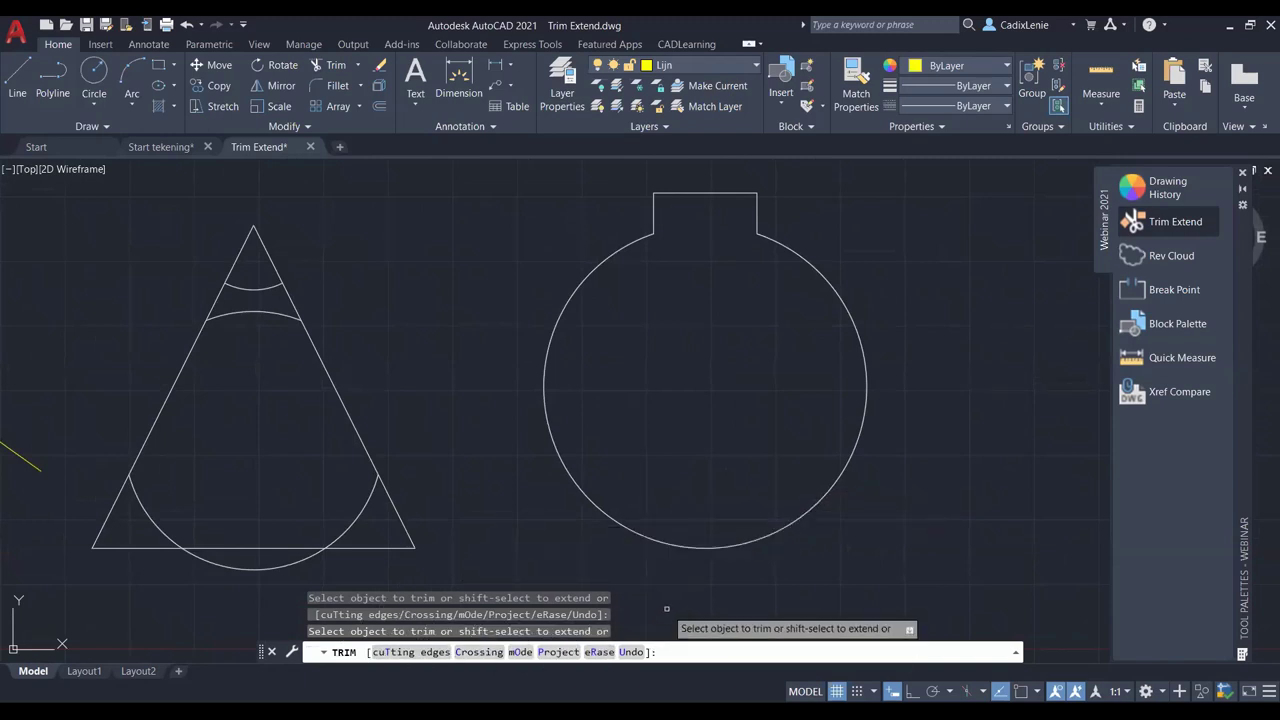
Step: Switch the TRIM mode option to Standard and try selecting cutting edges around the notch
left_click(521, 652)
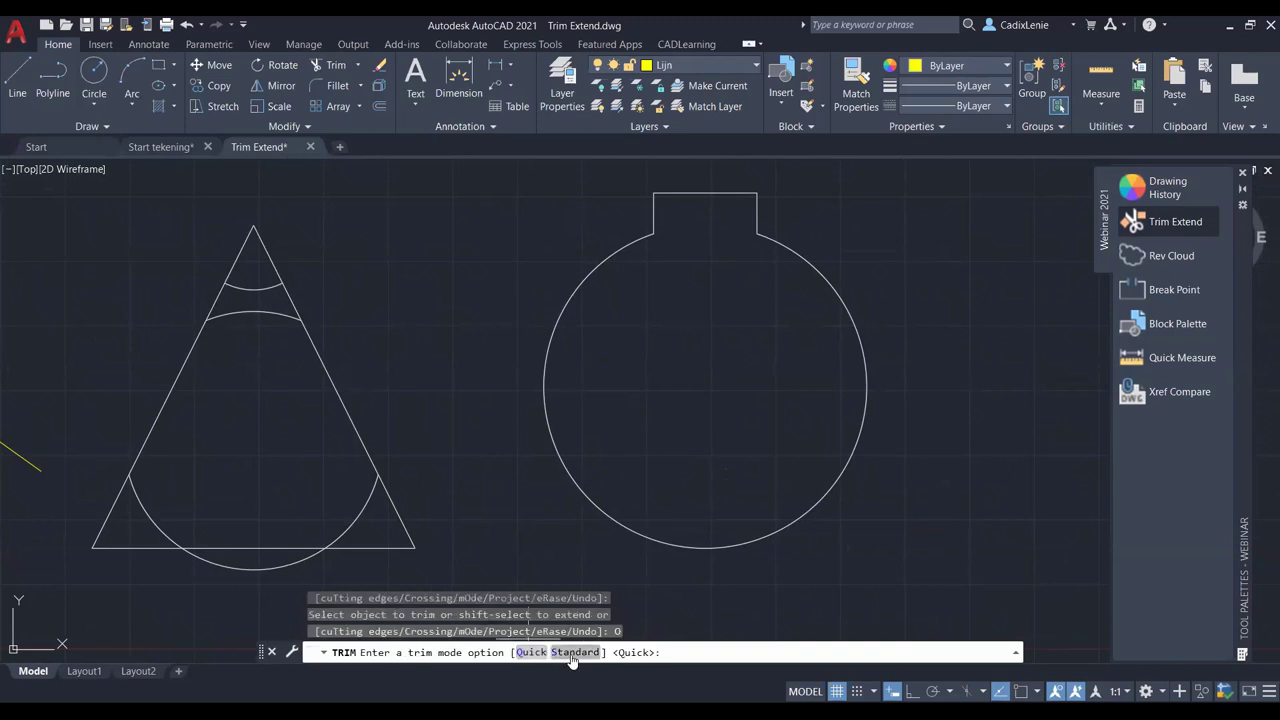
left_click(572, 656)
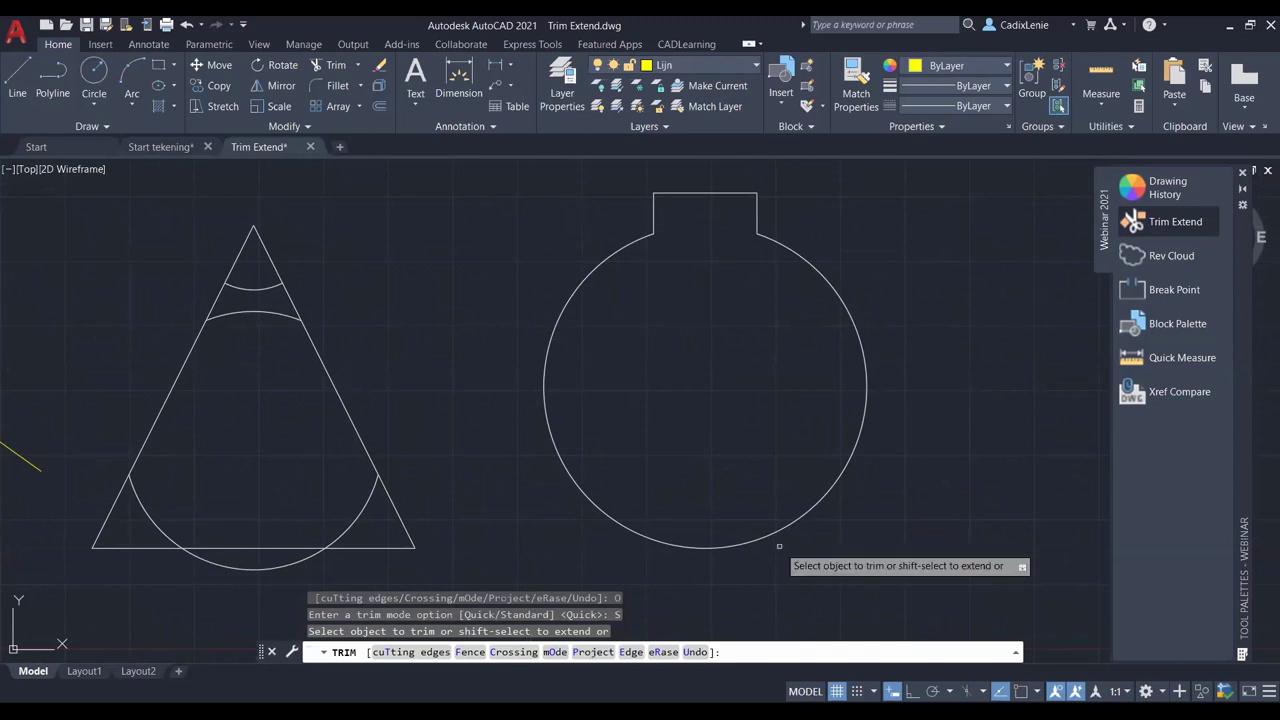
key("Return")
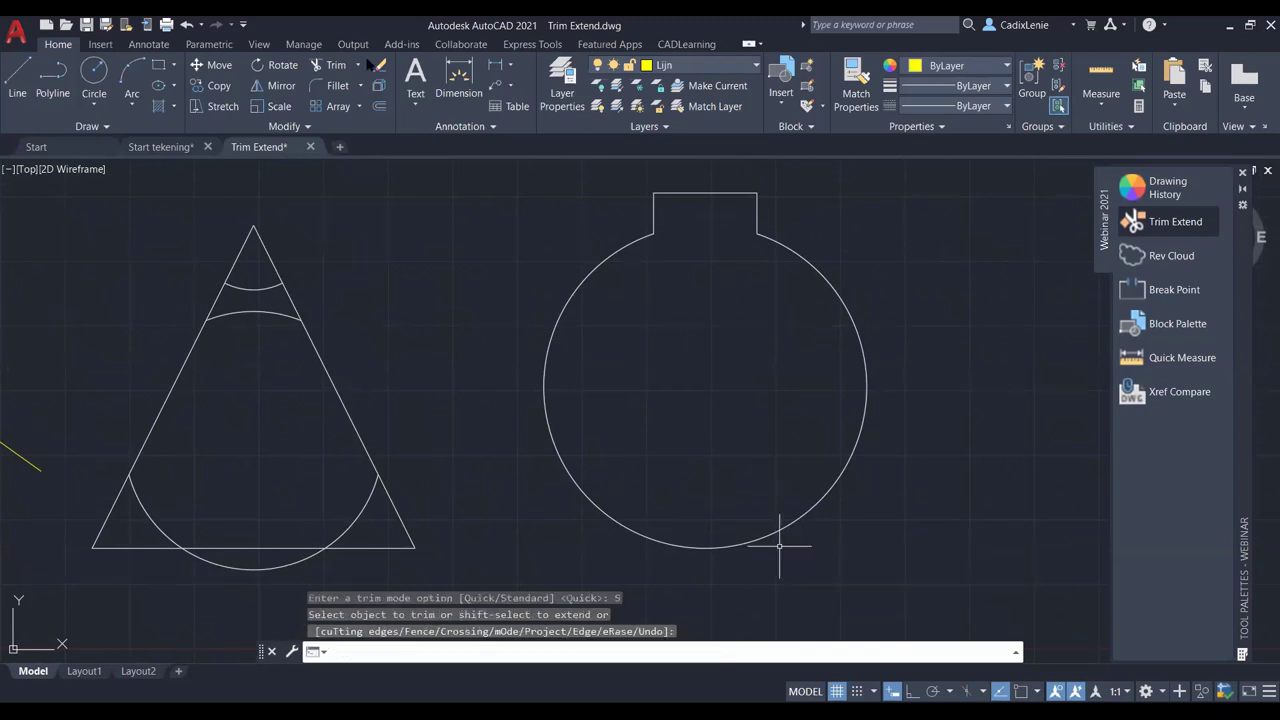
key("Return")
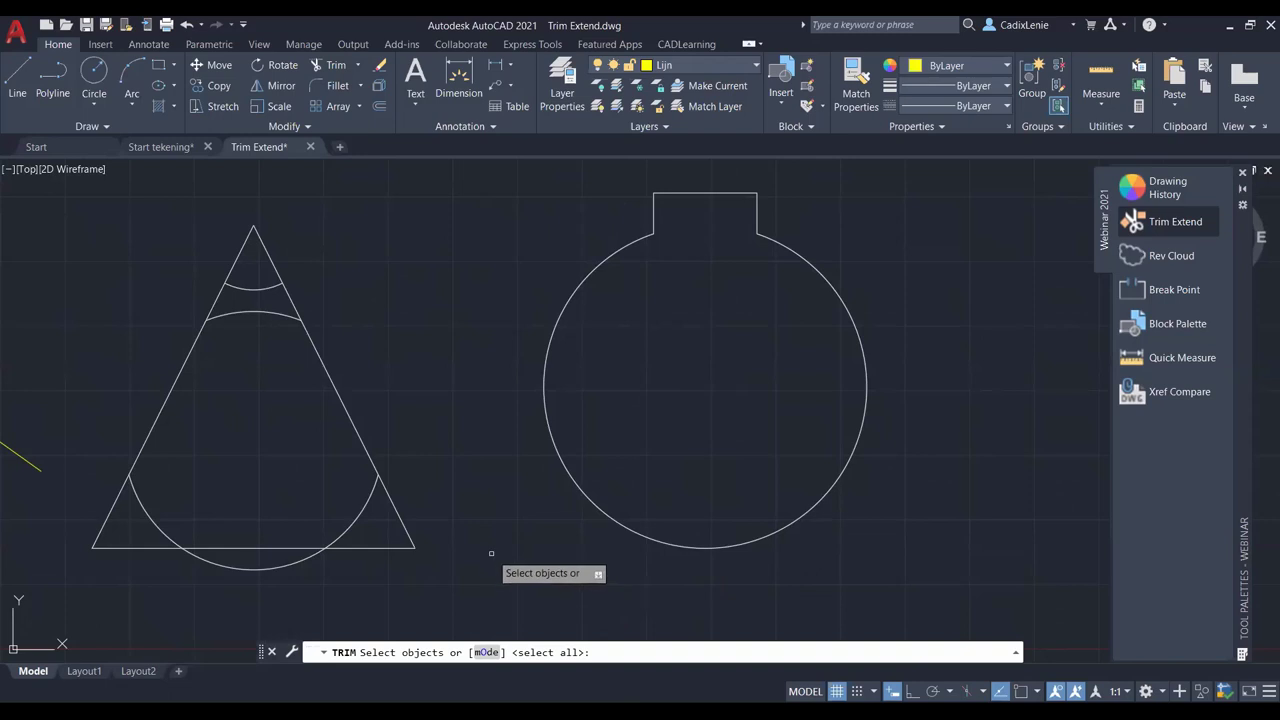
left_click(820, 211)
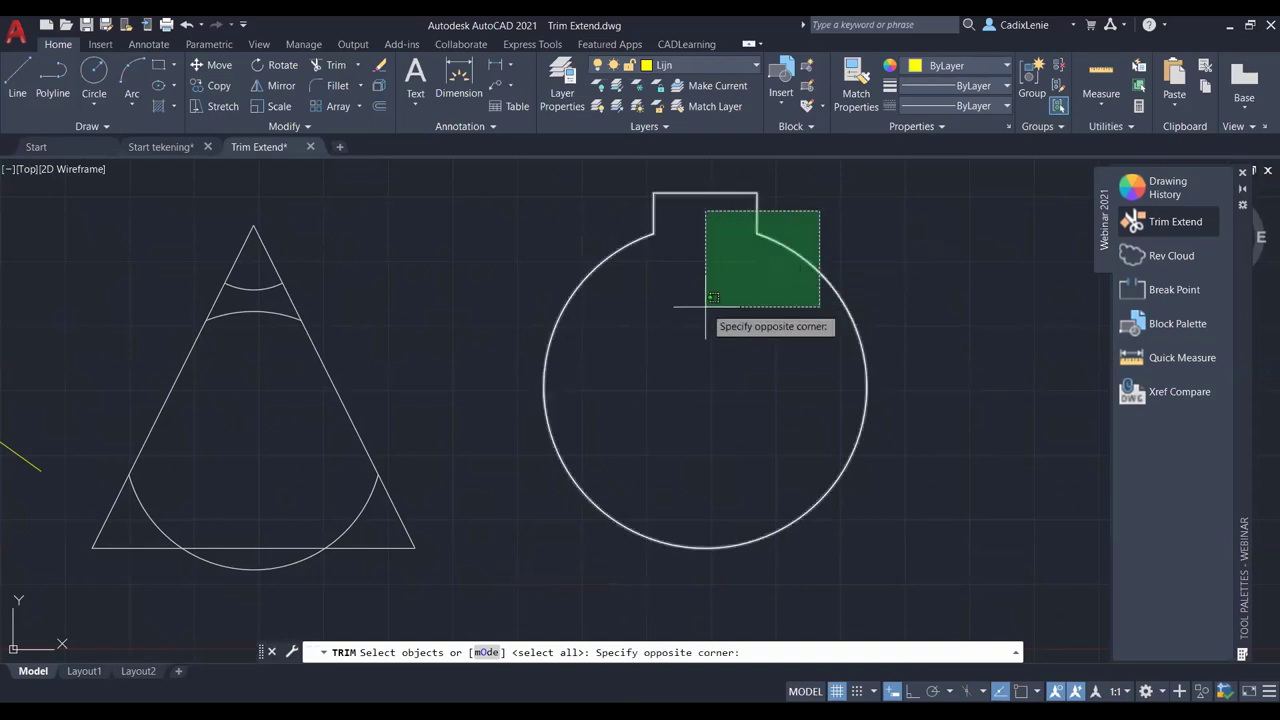
left_click(713, 297)
key("Escape")
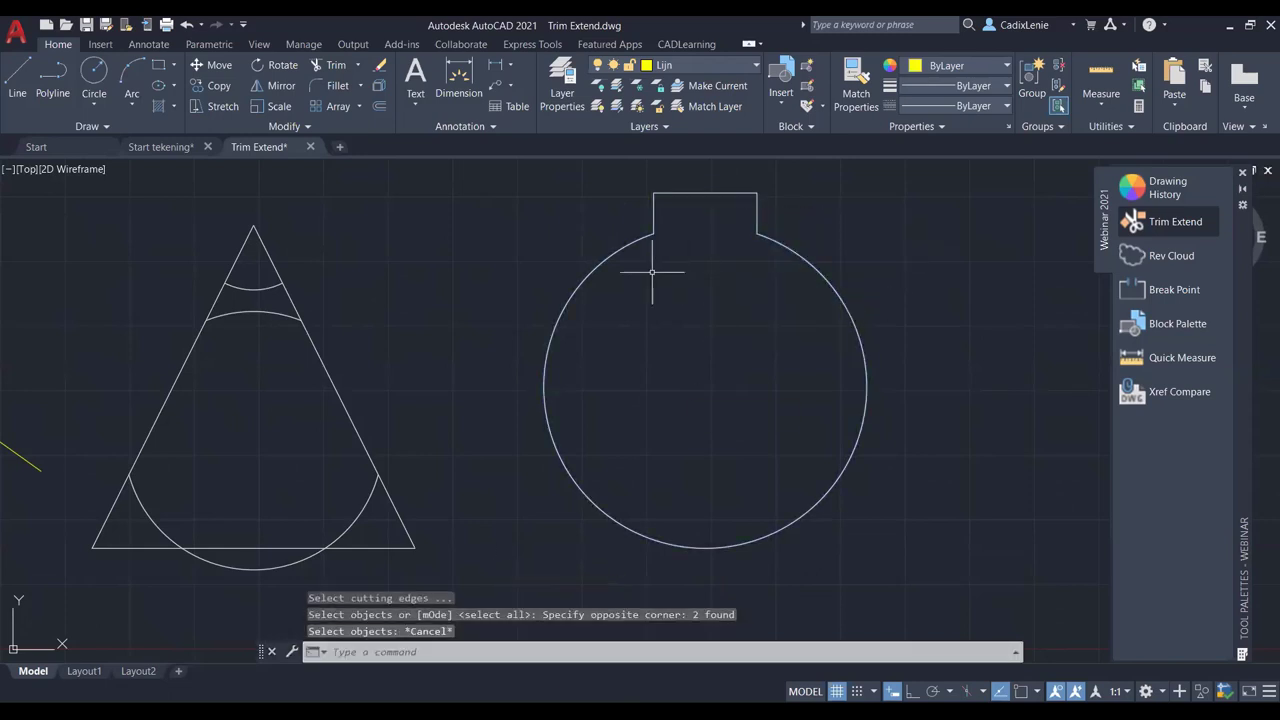
Step: Rerun TRIM to confirm Standard mode, then zoom out to the row of Extend example shapes
left_click(330, 65)
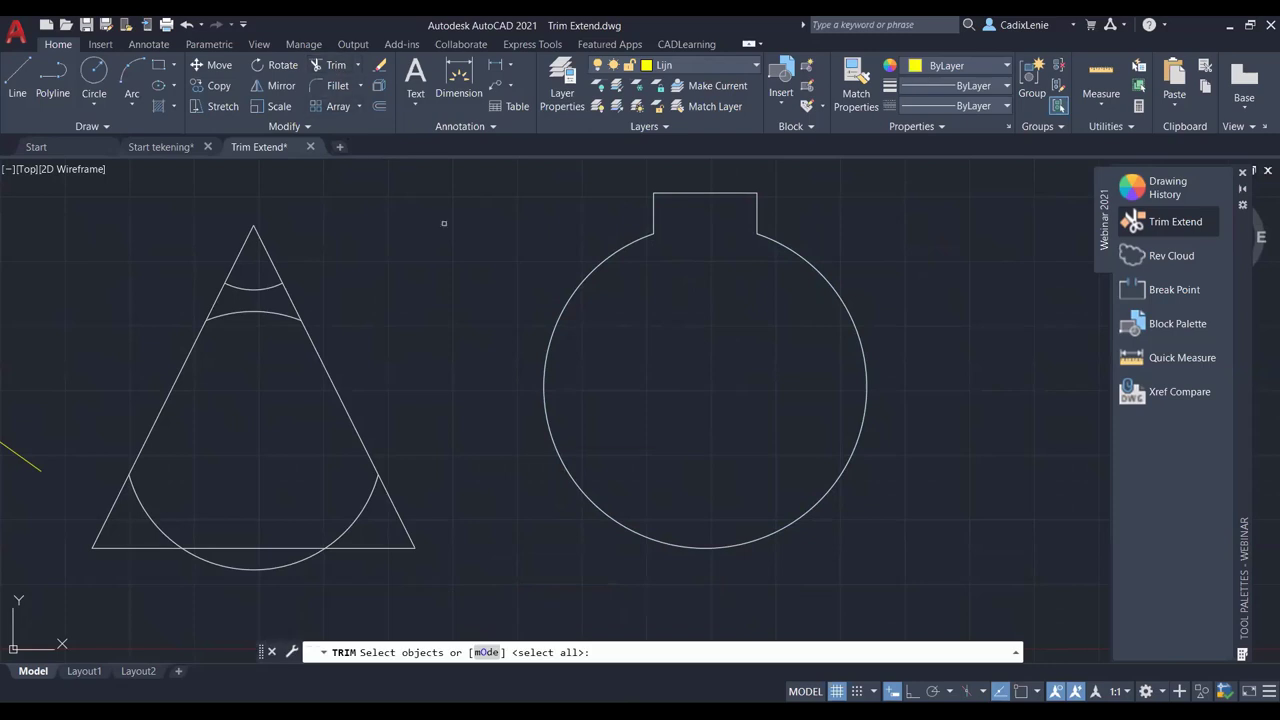
left_click(485, 652)
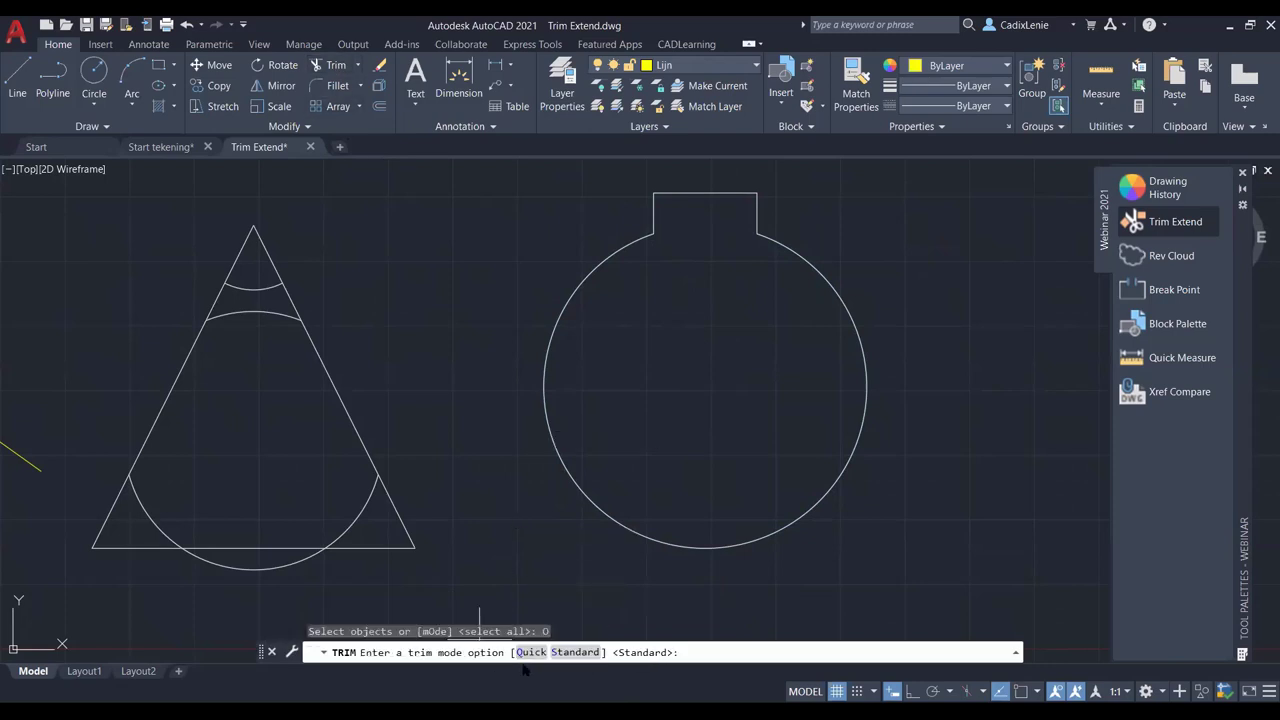
key("Return")
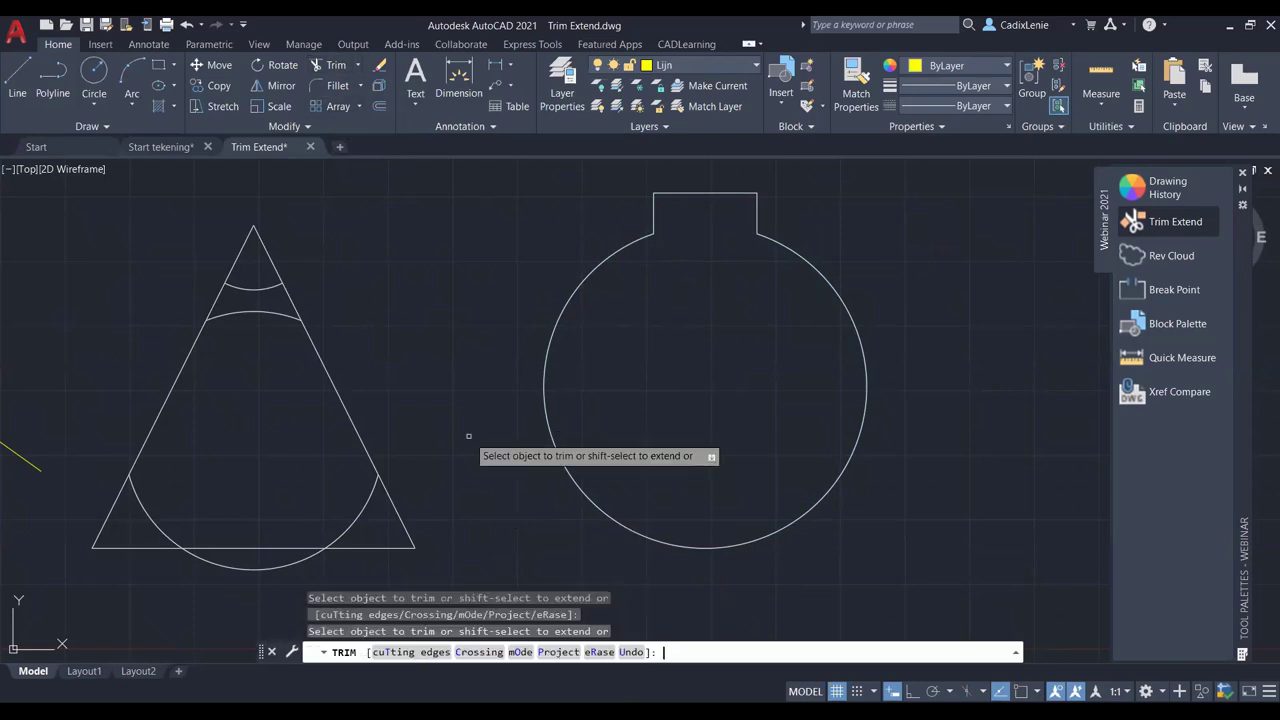
scroll(454, 429, "down", 2)
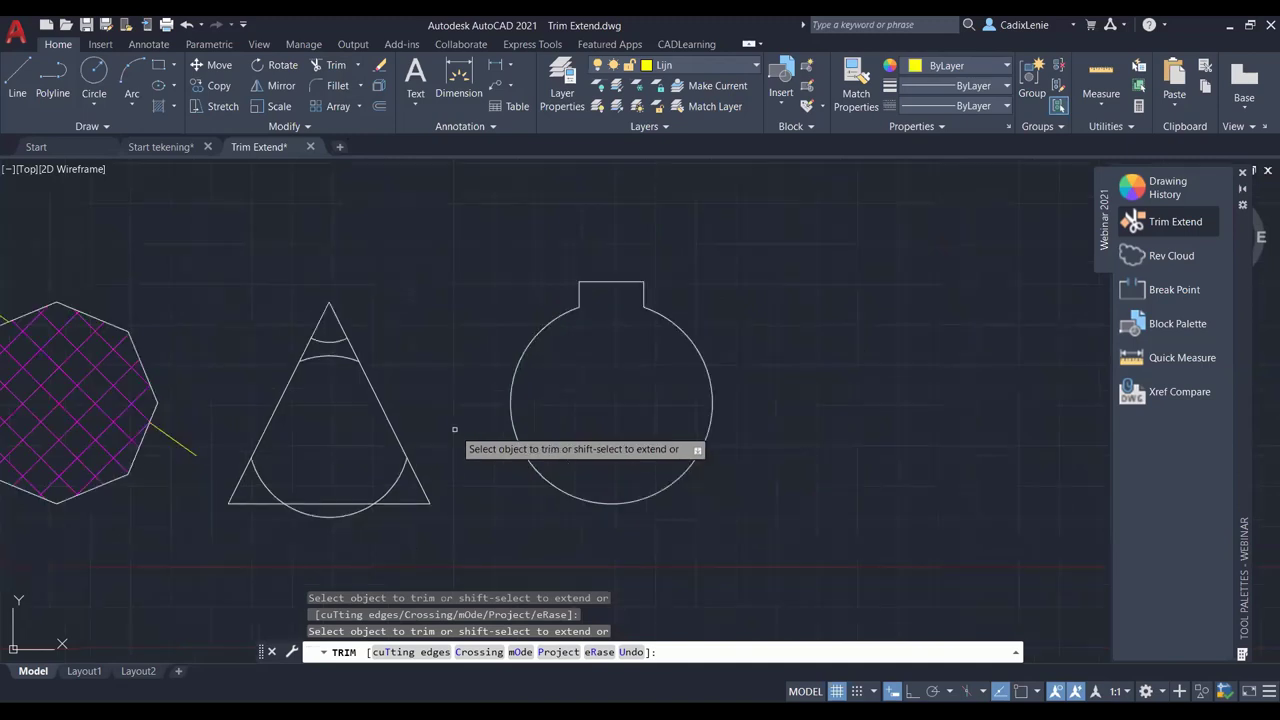
key("Escape")
scroll(454, 429, "down", 2)
mouse_move(150, 170)
middle_mouse_down()
mouse_move(451, 254)
mouse_move(429, 437)
middle_mouse_up()
scroll(451, 254, "up", 2)
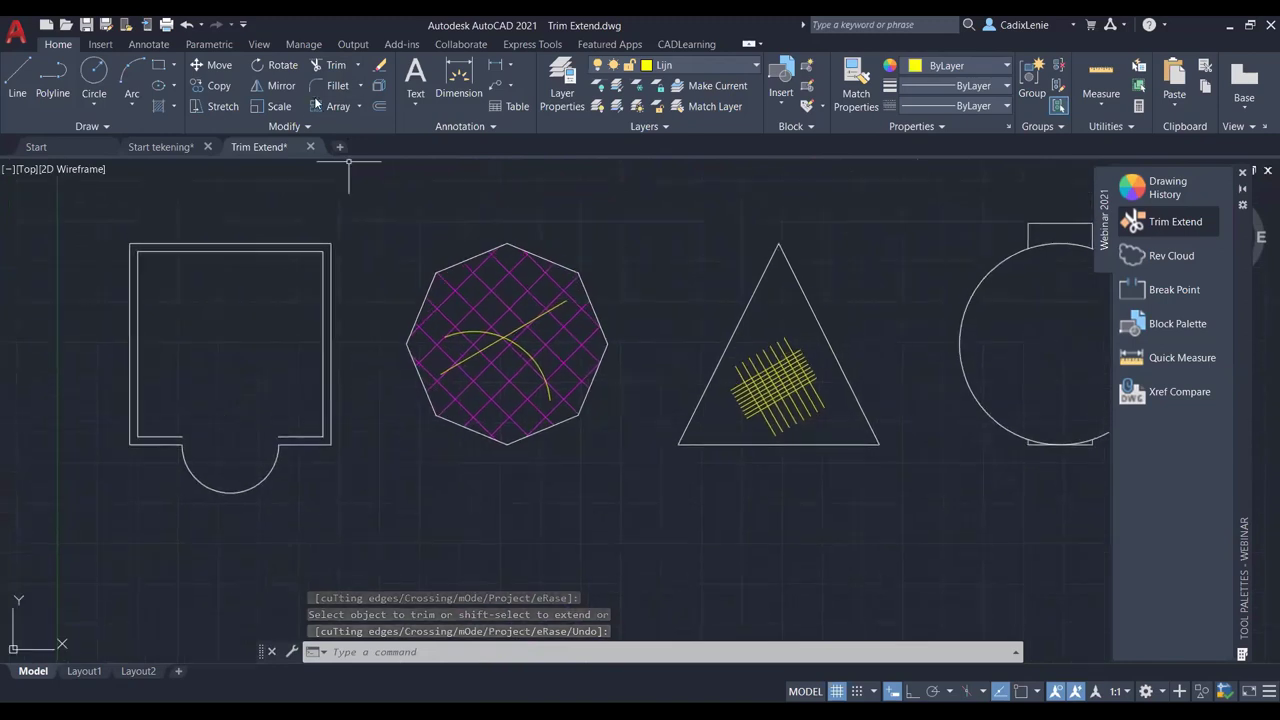
Step: Use Extend to turn the arc under the rectangle into a full circle
left_click(357, 65)
left_click(348, 126)
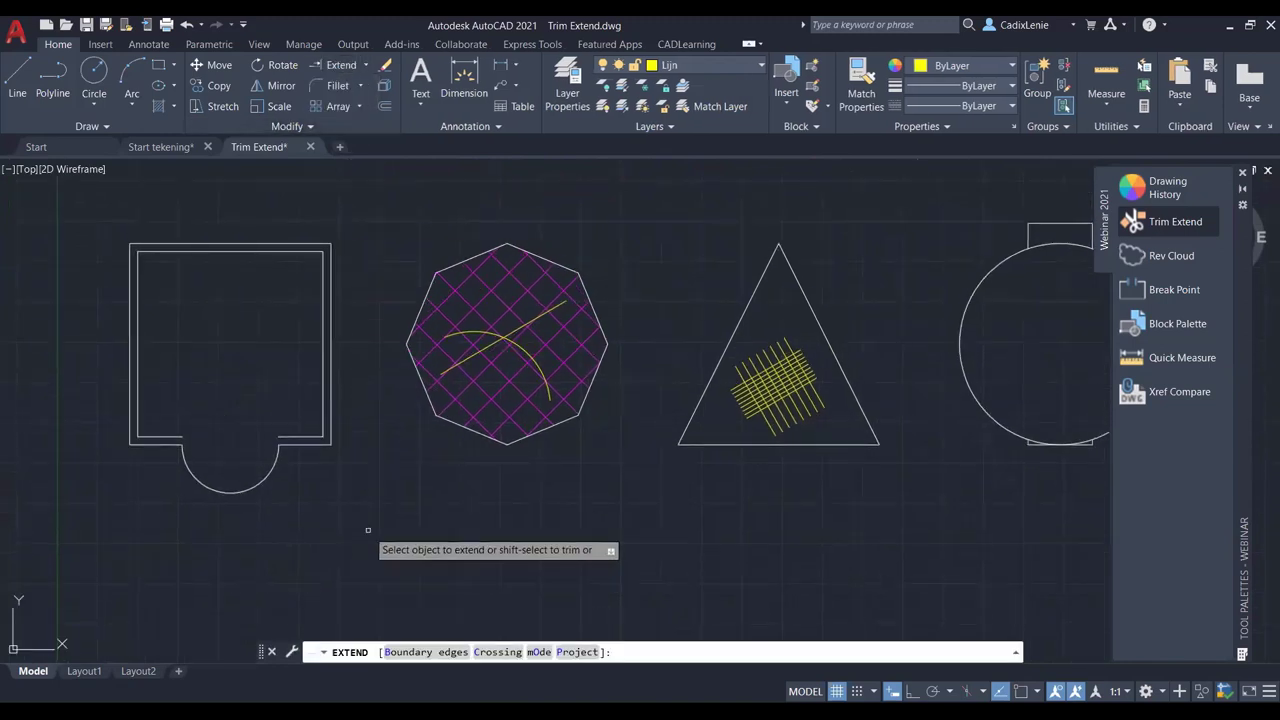
left_click(169, 437)
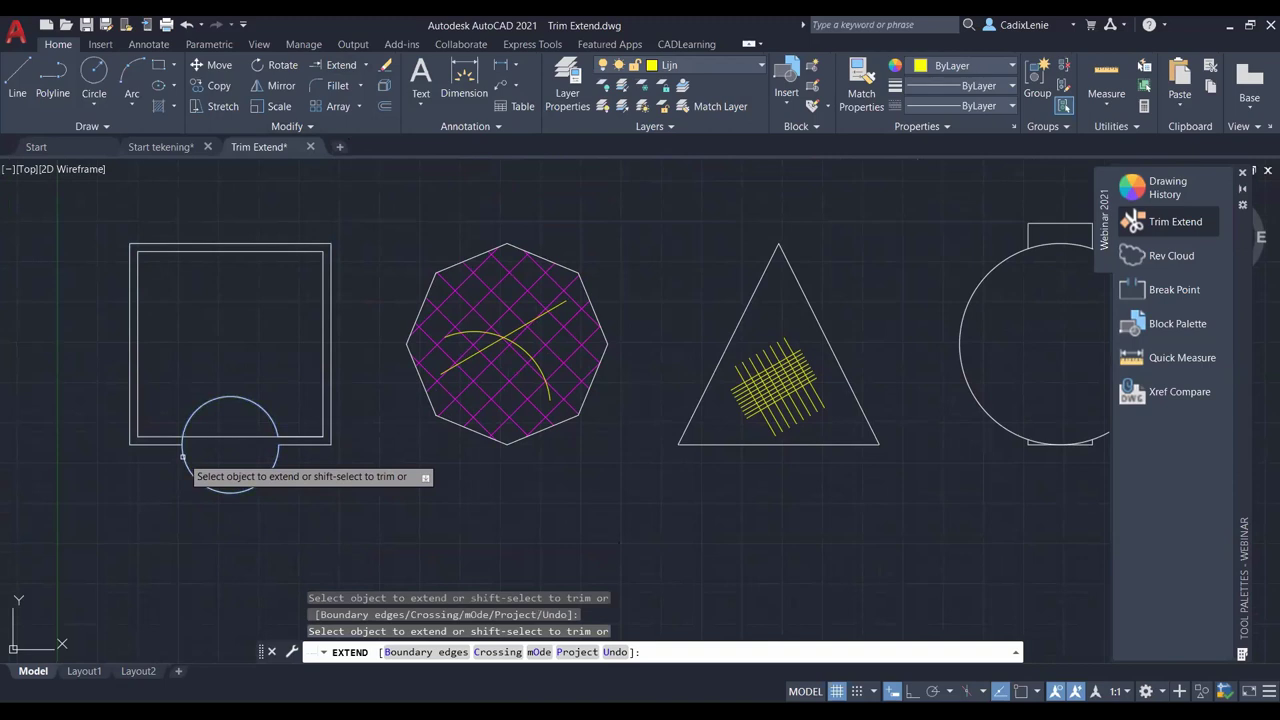
left_click(182, 460)
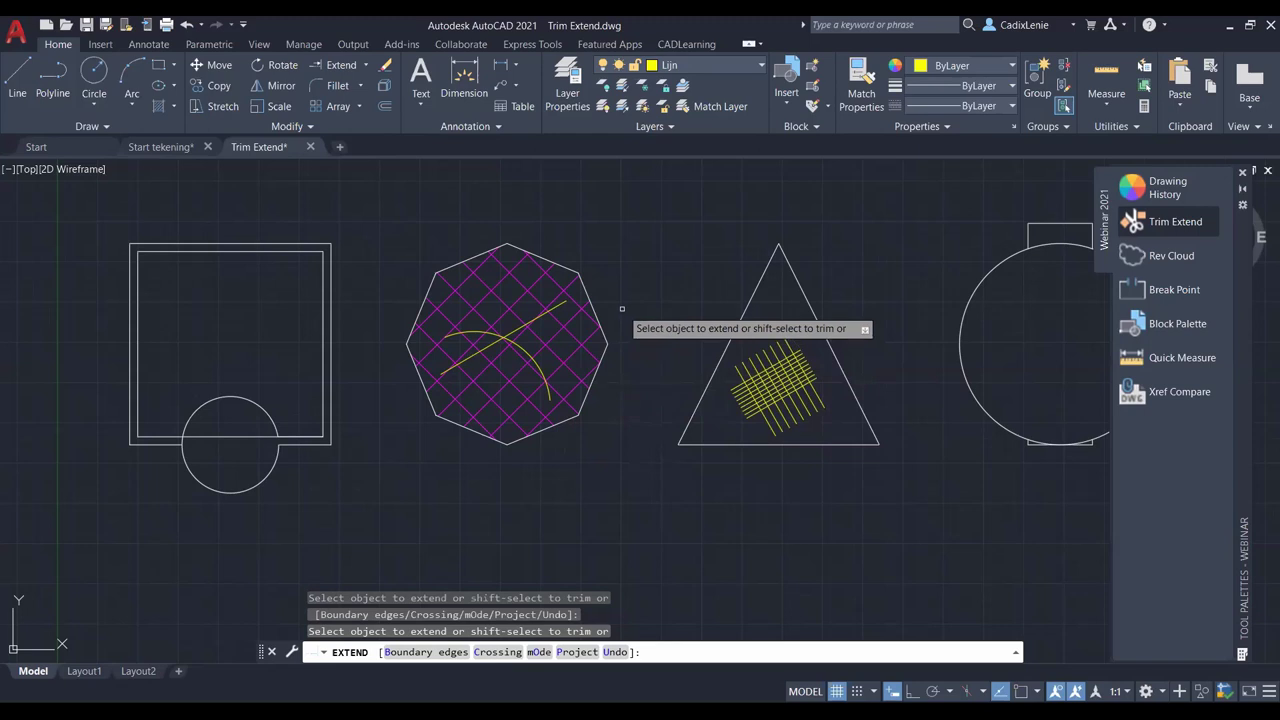
Step: Extend the octagon's yellow line to its edge and fence-extend the triangle's hatch lines to its sides
middle_click_drag(571, 528, 557, 157)
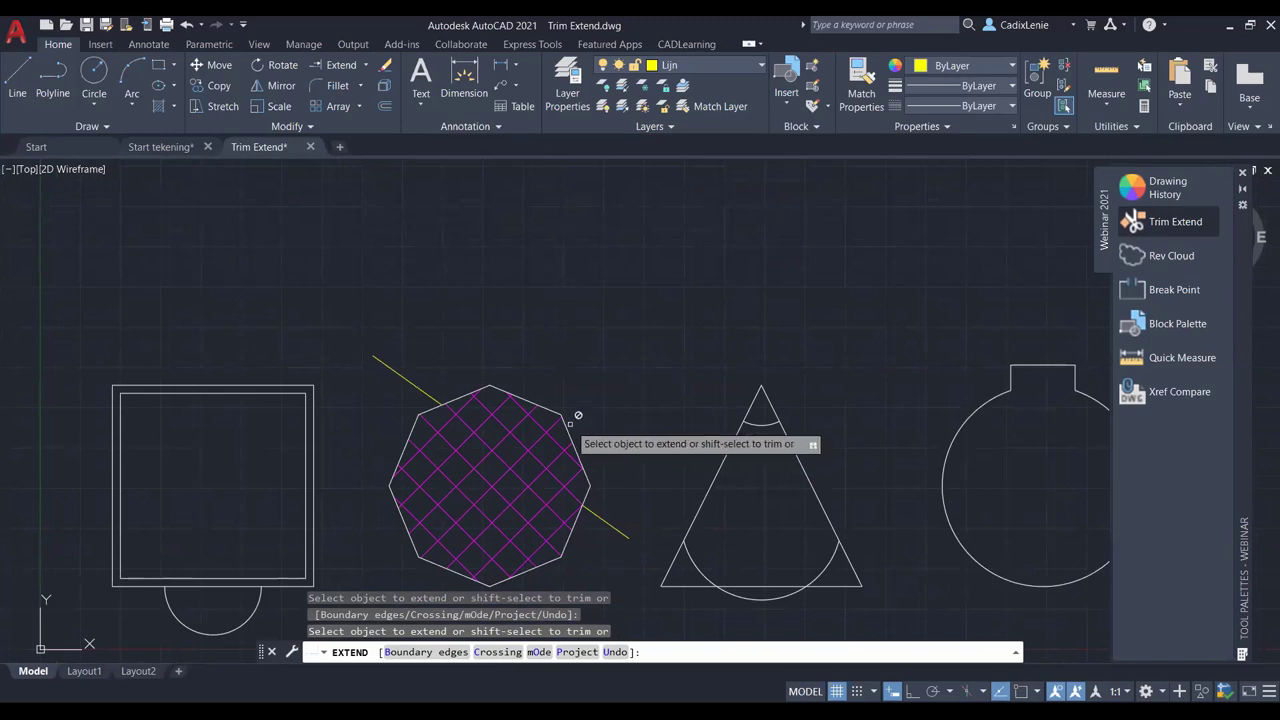
mouse_move(520, 715)
middle_mouse_down()
mouse_move(520, 477)
mouse_move(520, 625)
middle_mouse_up()
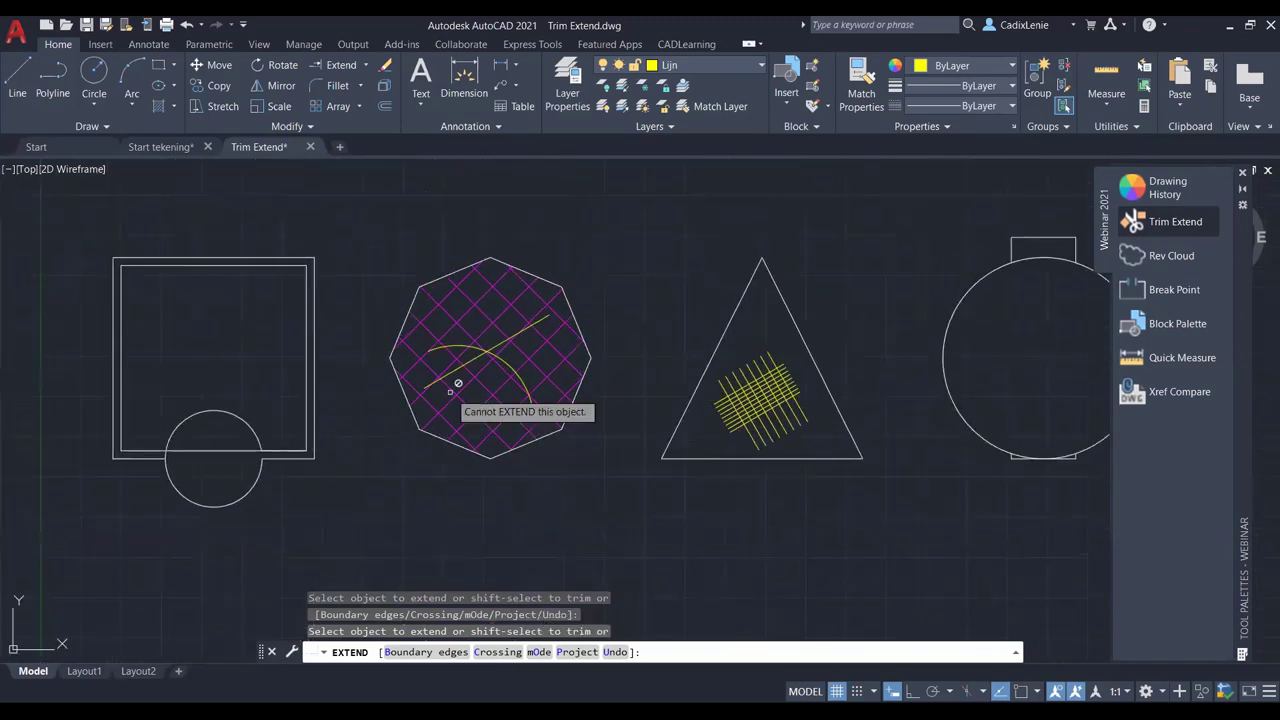
left_click(538, 322)
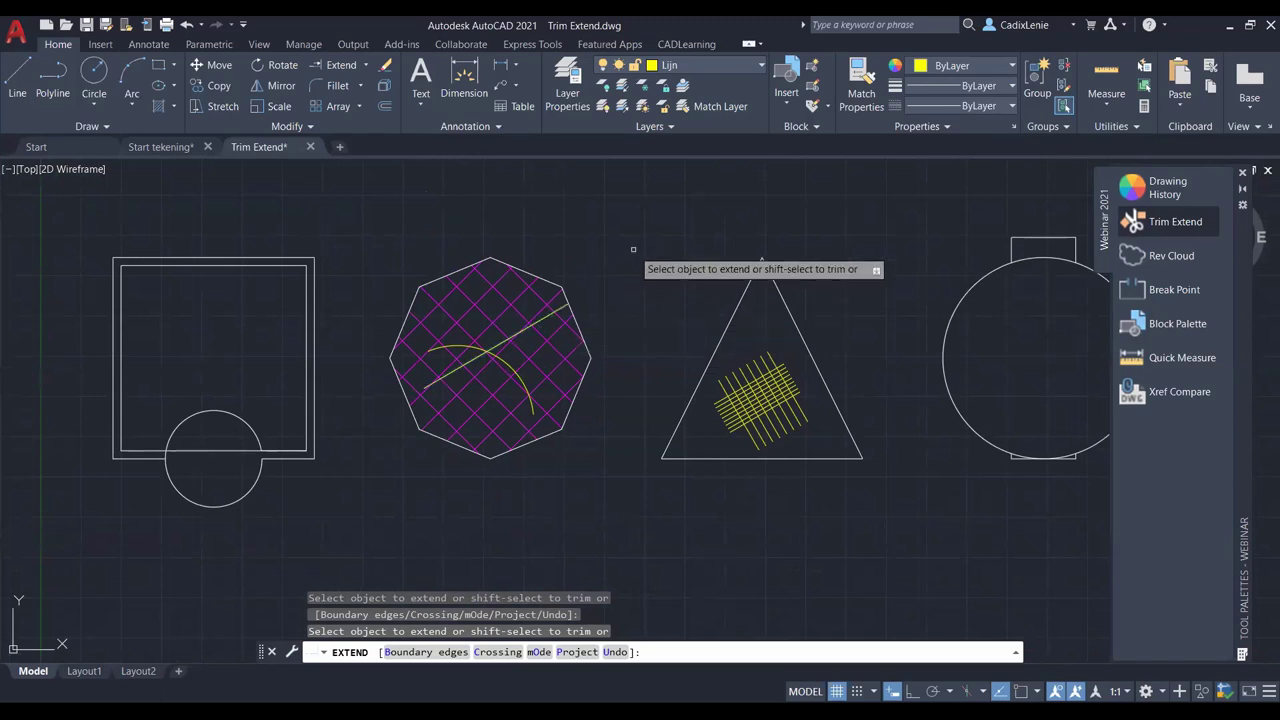
left_click(786, 341)
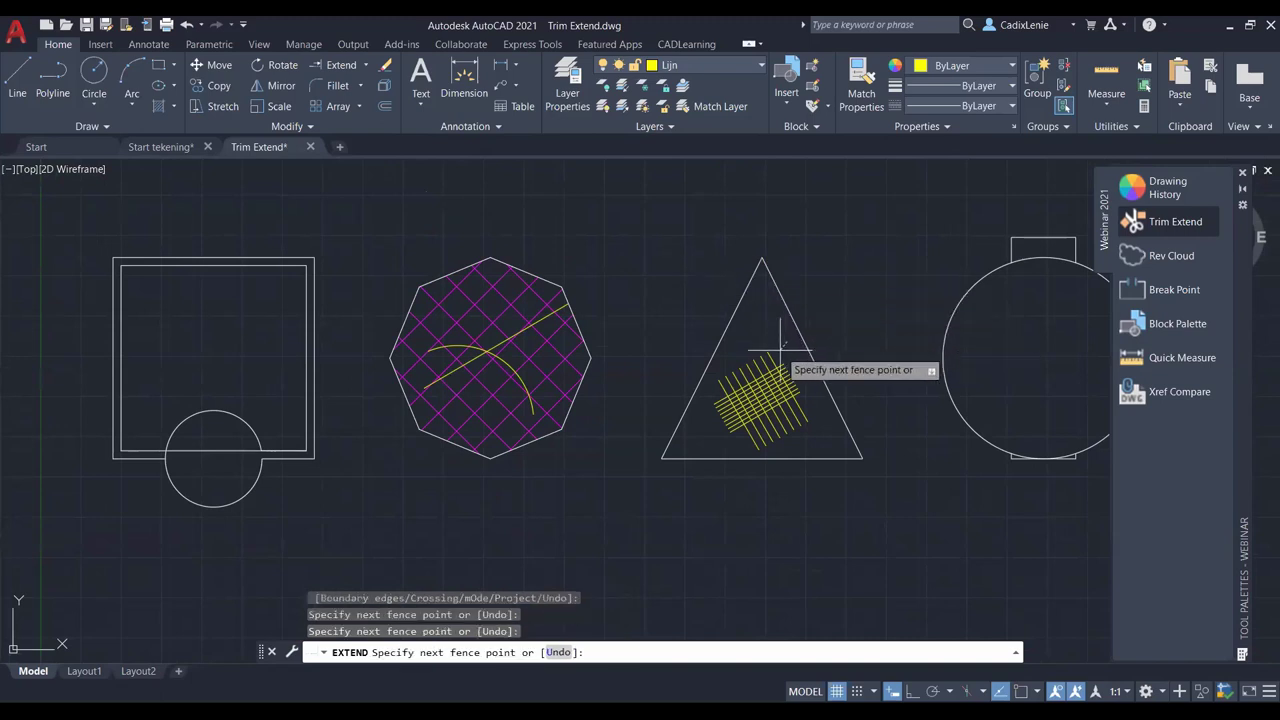
key("Return")
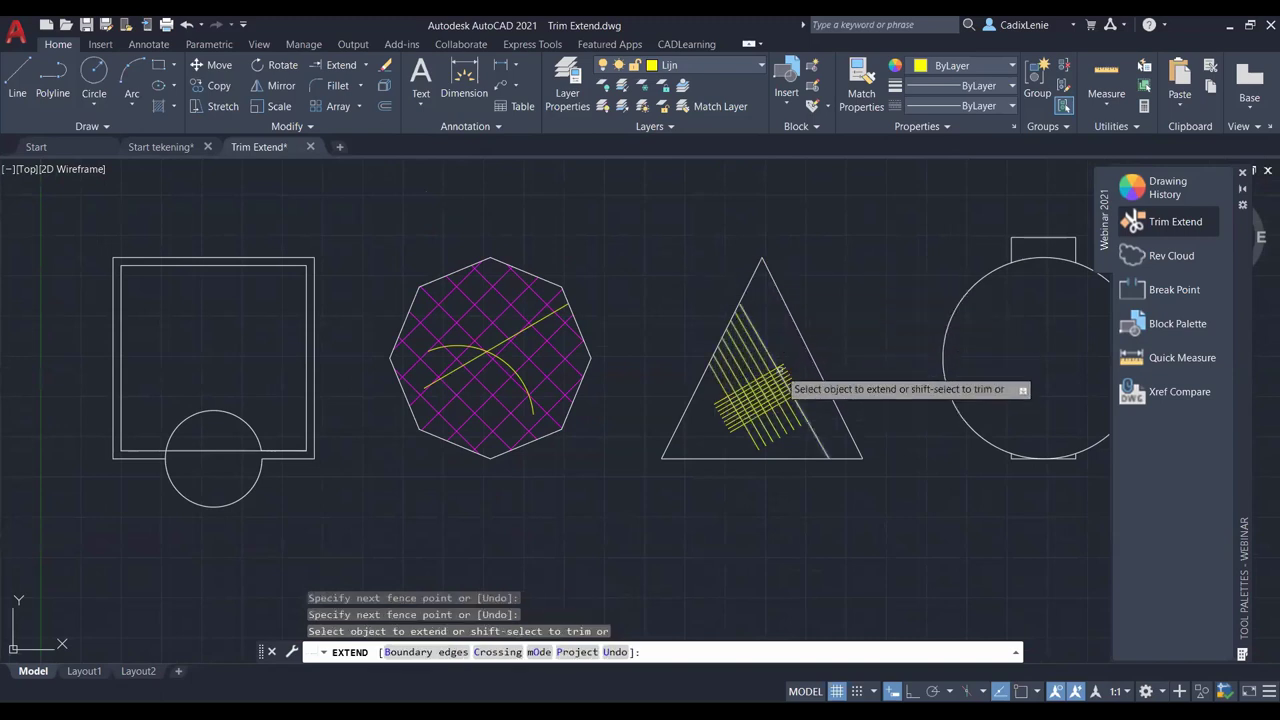
left_click(801, 400)
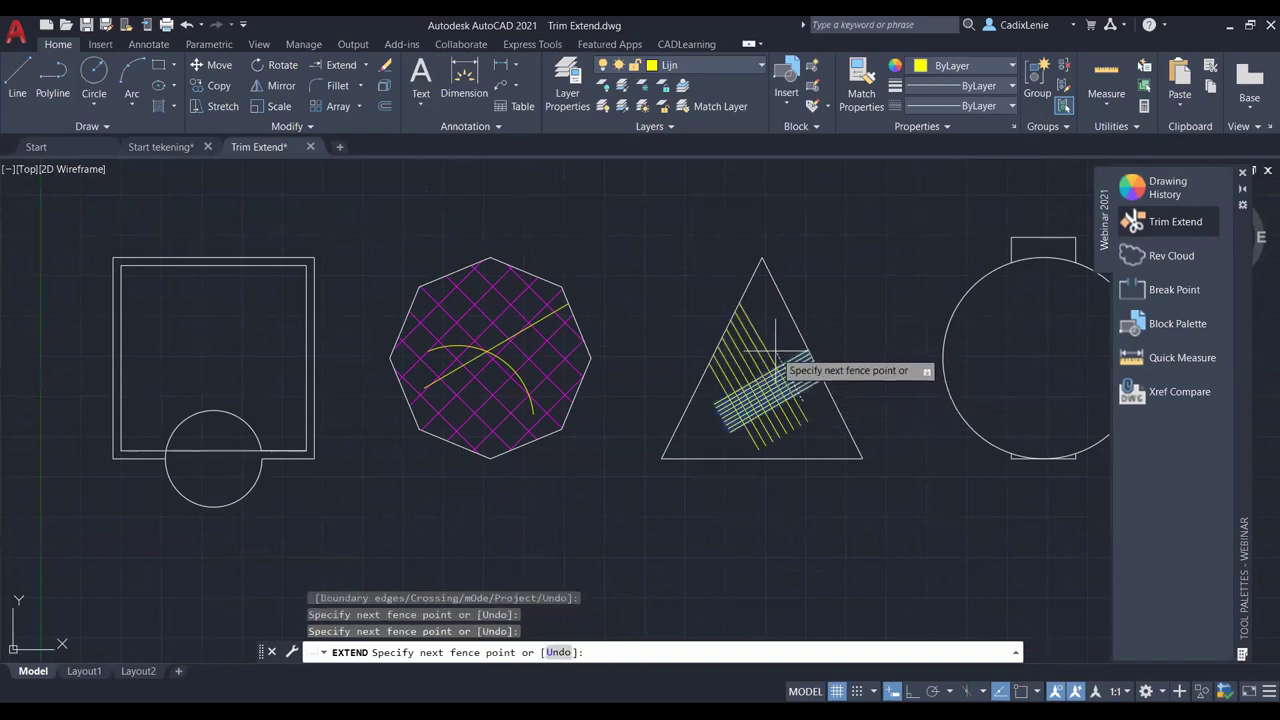
key("Return")
middle_click_drag(868, 309, 586, 327)
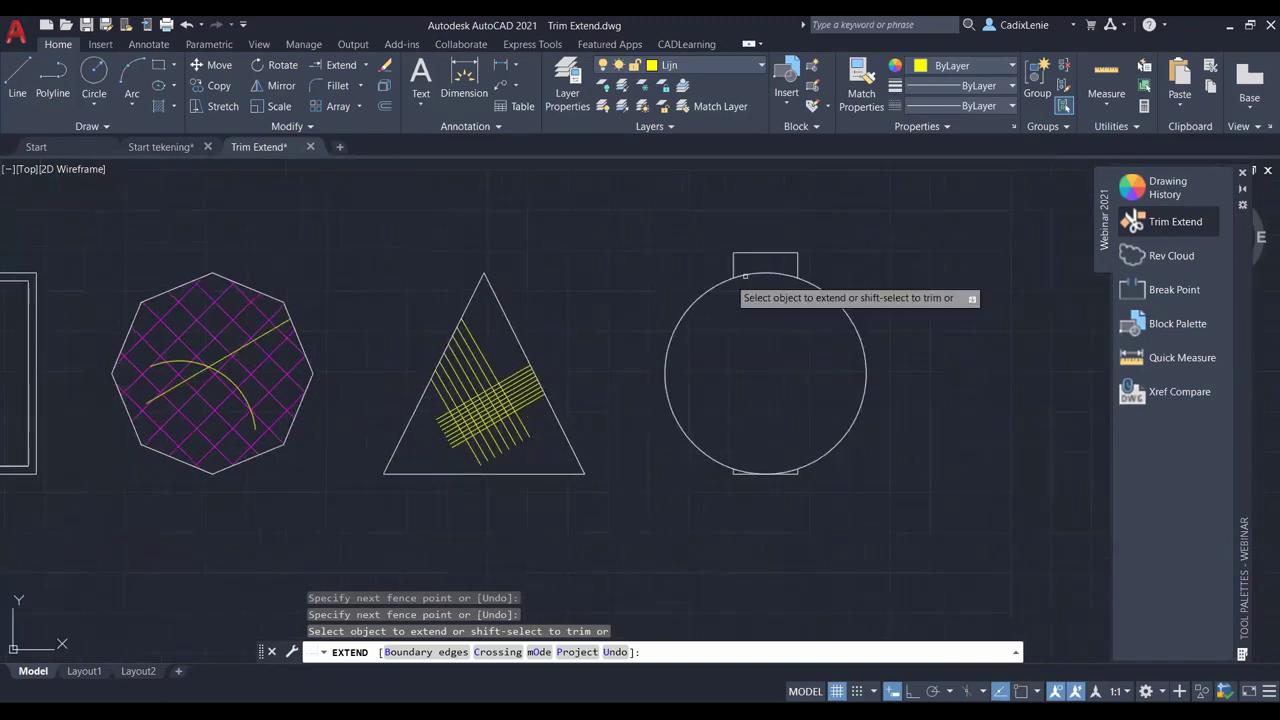
Step: Extend the notch's sides down to the circle as boundary edge, then return to Start tekening
left_click(447, 652)
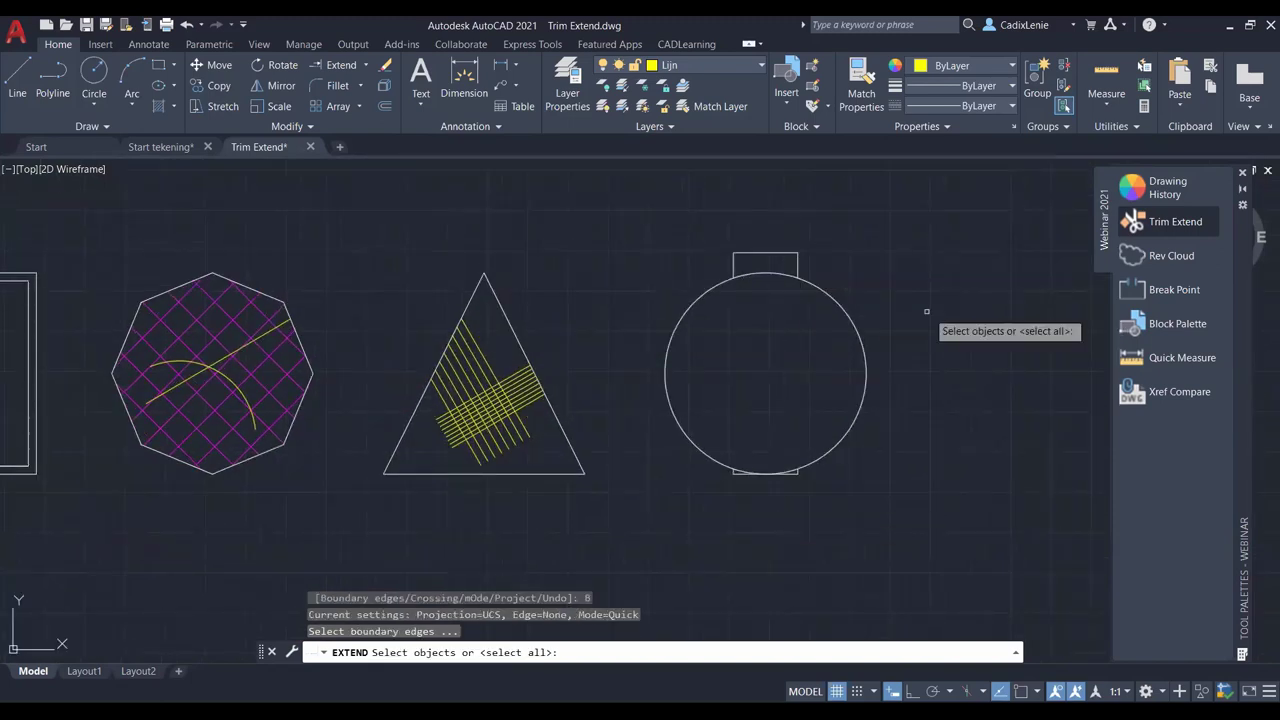
left_click(834, 455)
key("Return")
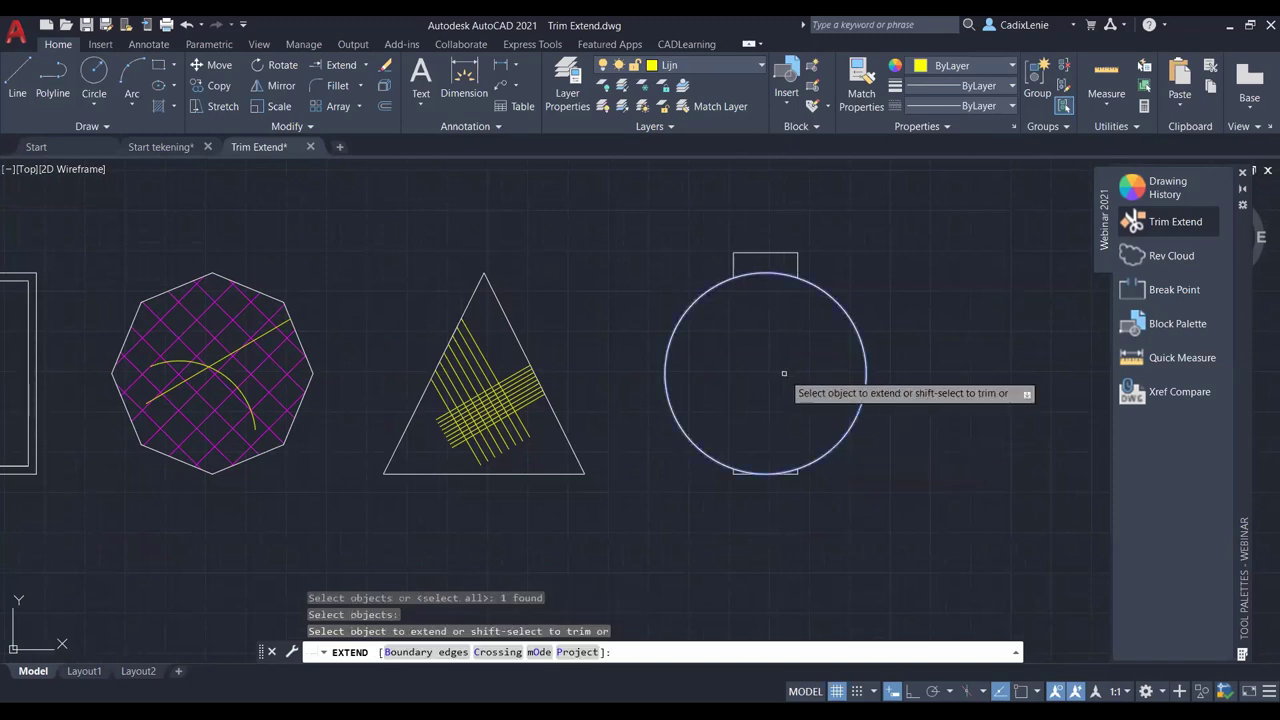
left_click(802, 263)
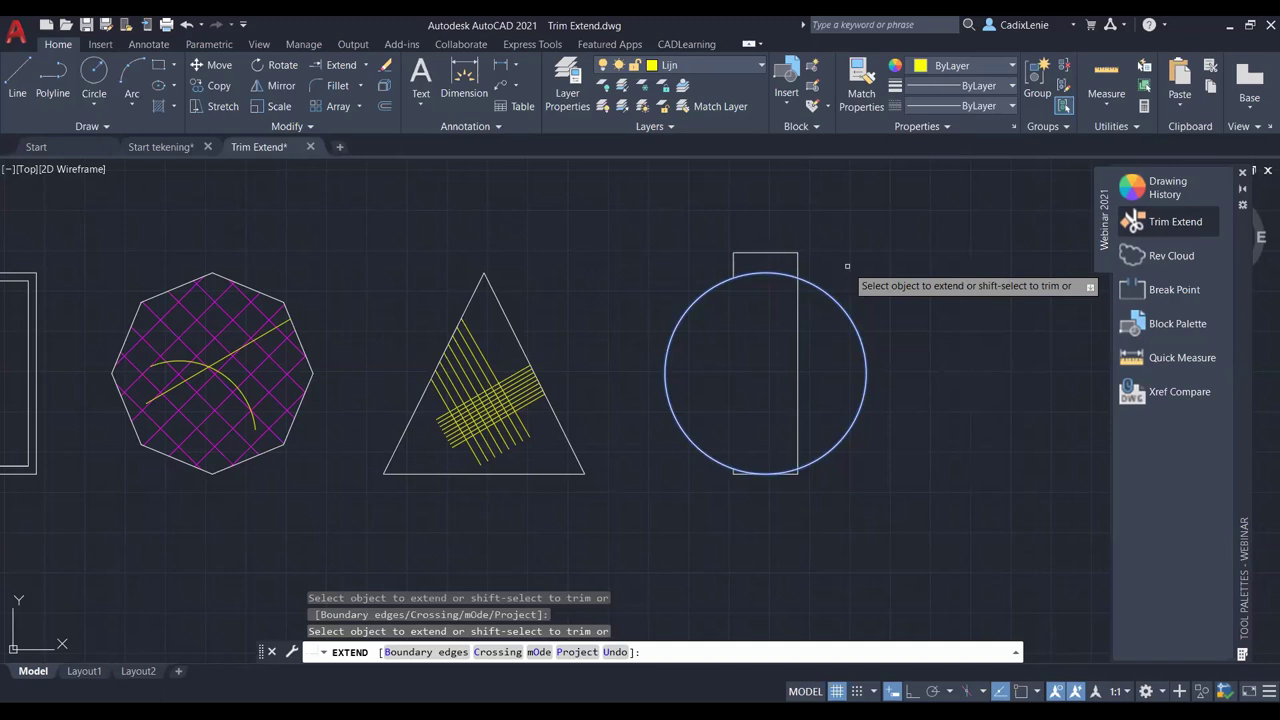
key("Return")
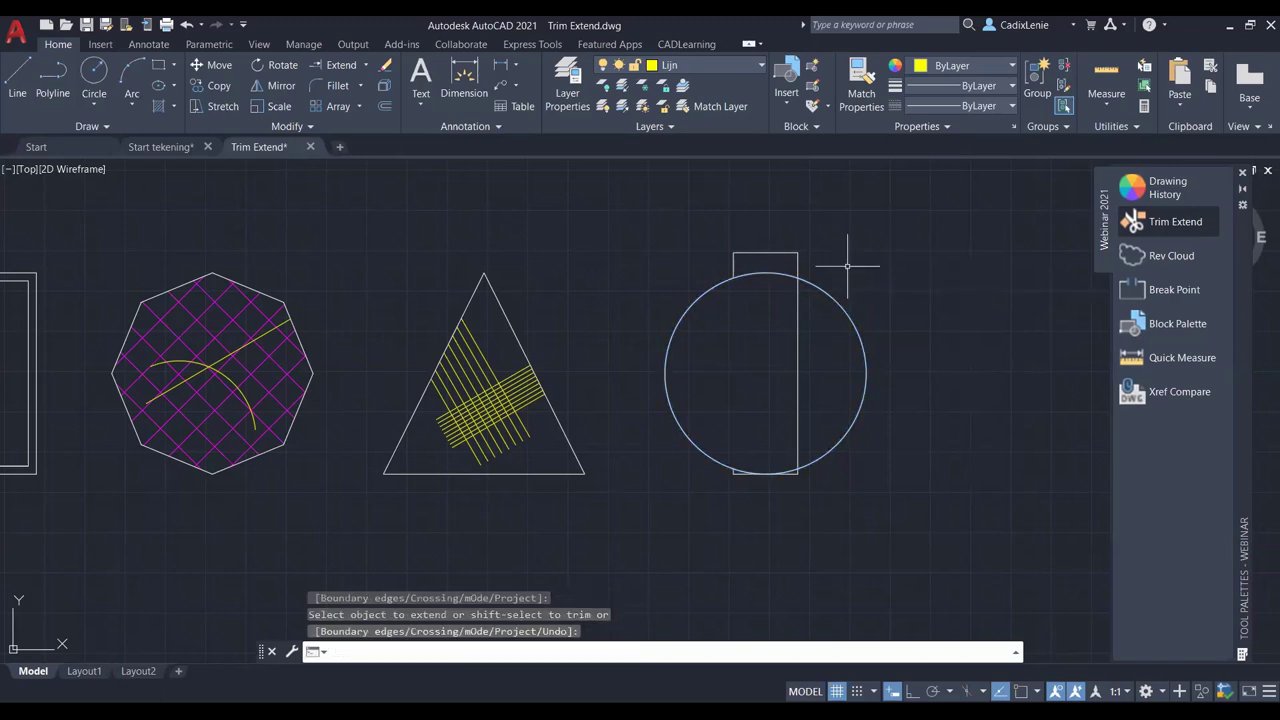
left_click(161, 147)
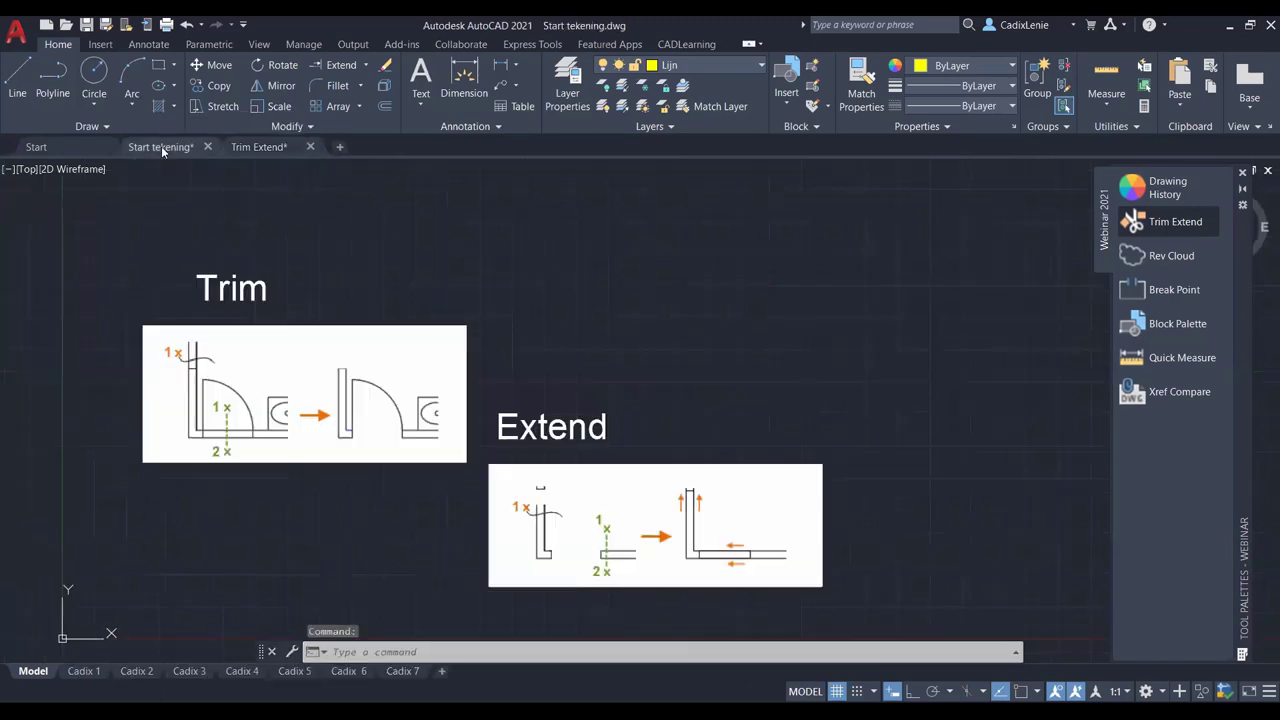
Step: Show the Revision Cloud overview using the Rev Cloud tool on the Webinar 2021 palette
left_click(1137, 258)
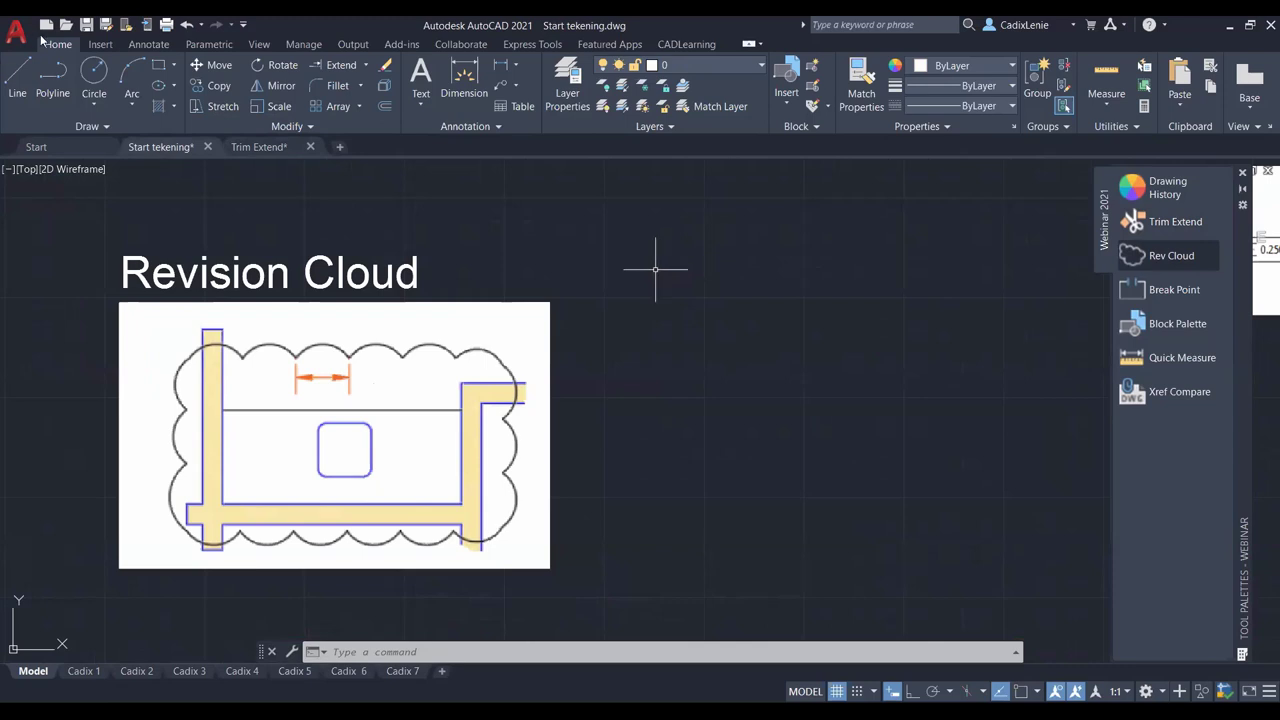
Step: Open the drawing Rev Cloud klein.dwg
left_click(66, 24)
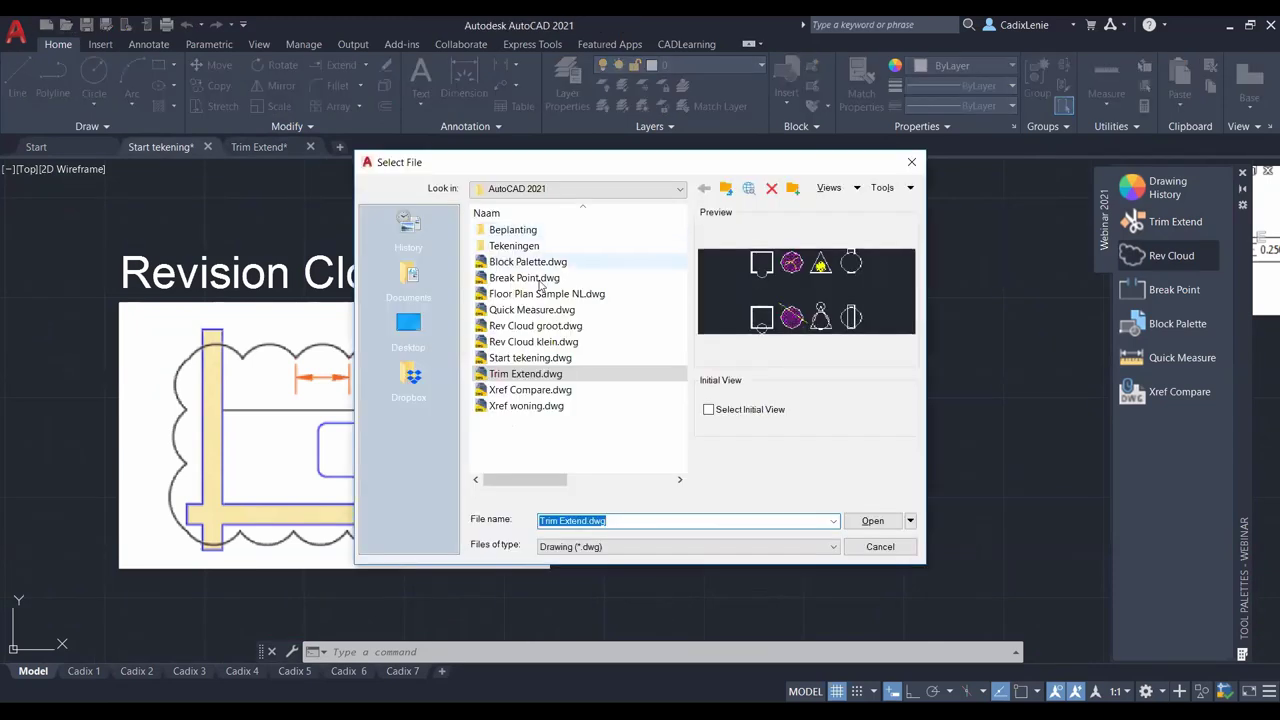
left_click(520, 343)
left_click(852, 525)
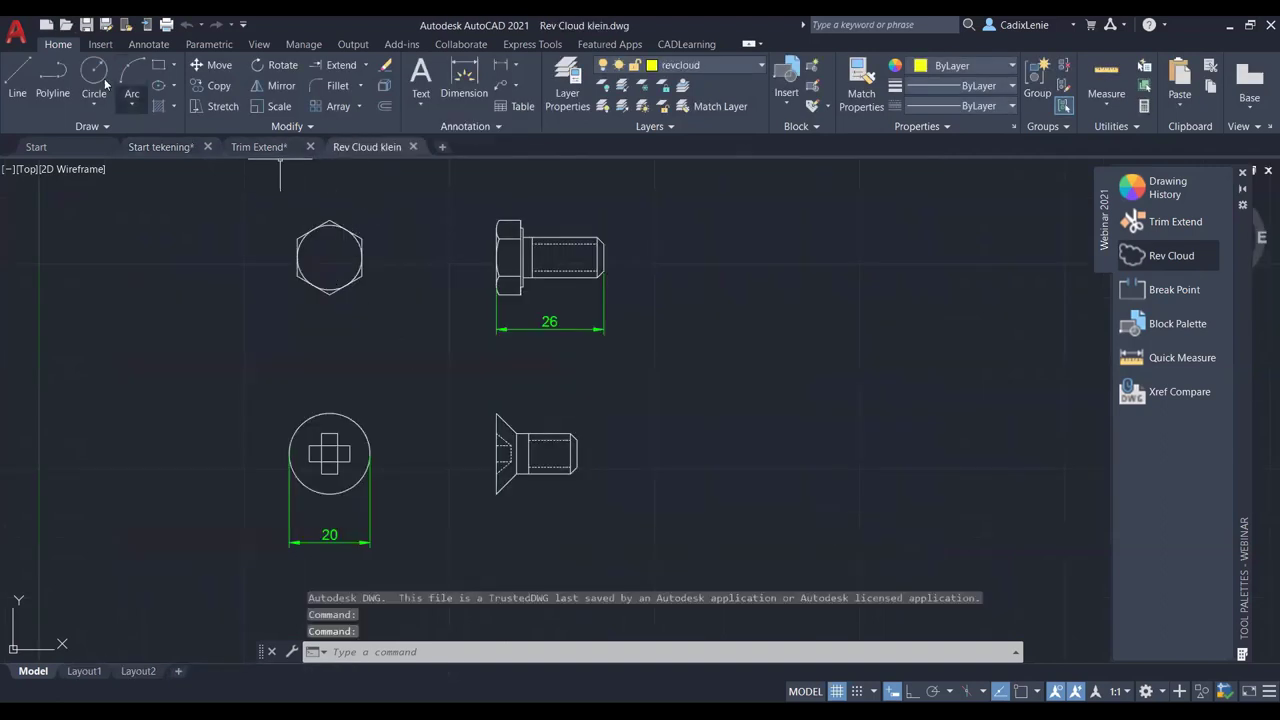
Step: Open Rev Cloud groot.dwg, then return to the Rev Cloud klein bolt drawing
left_click(65, 24)
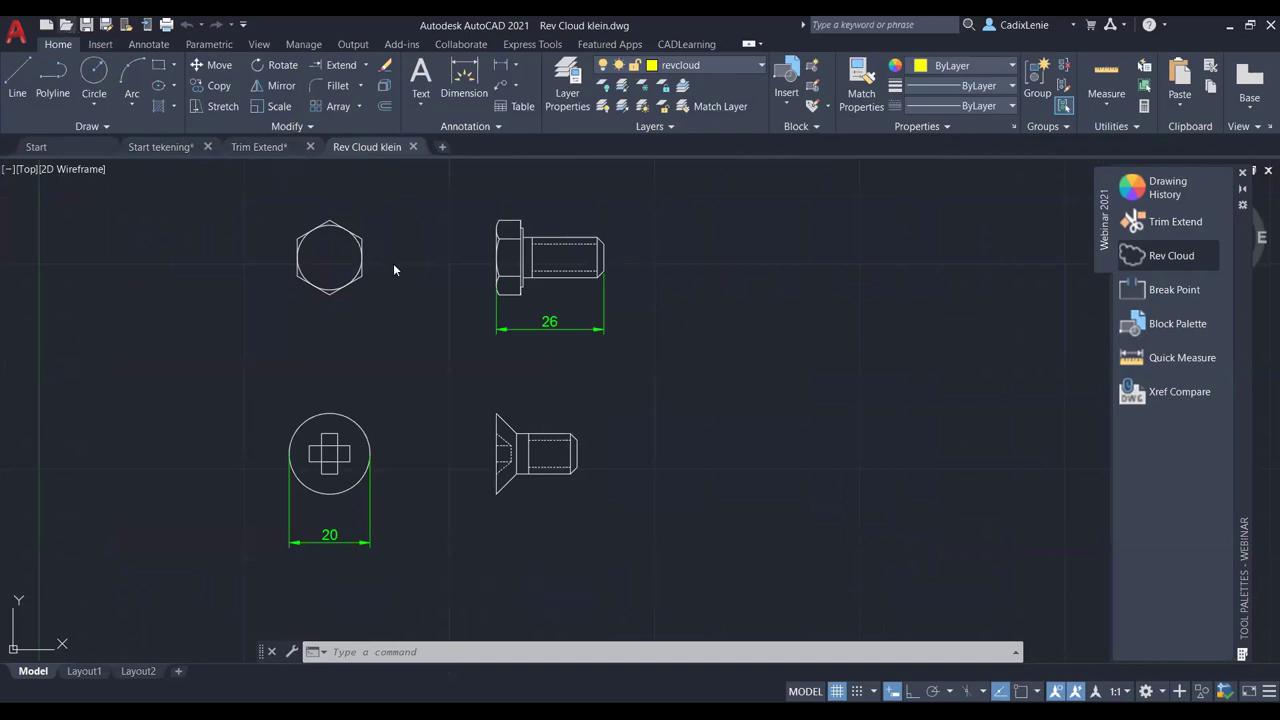
left_click(524, 330)
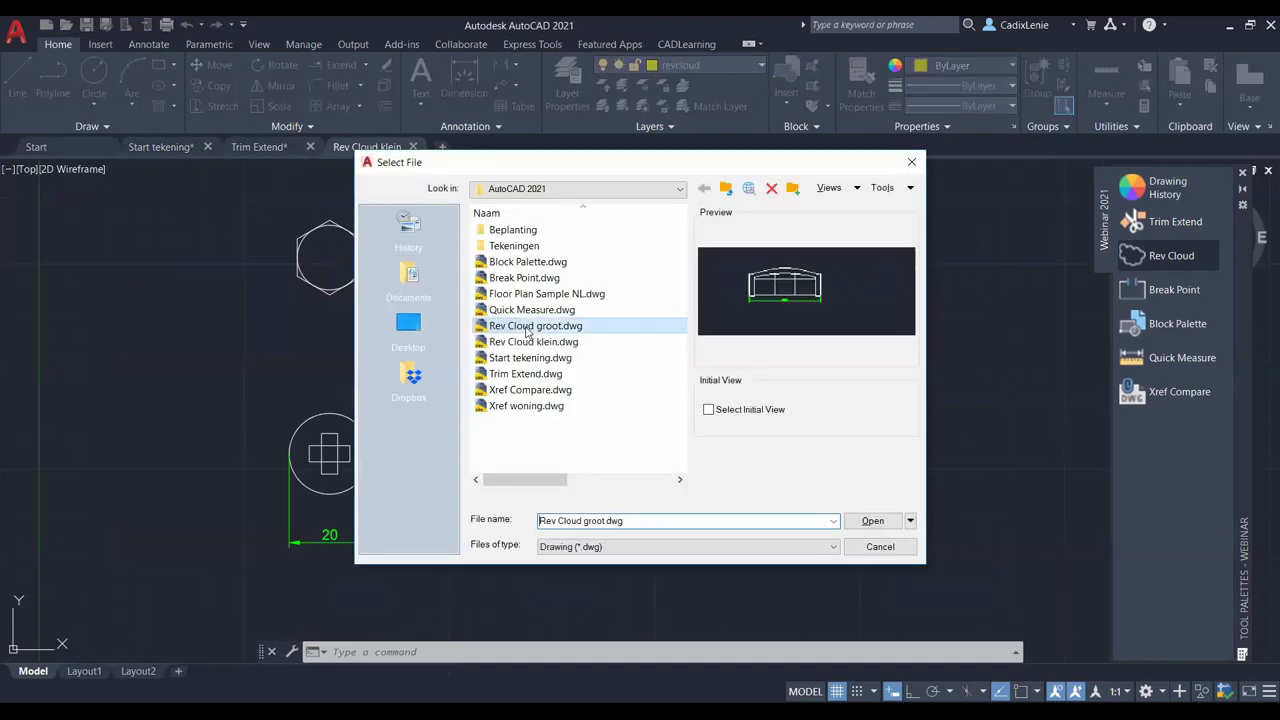
left_click(871, 524)
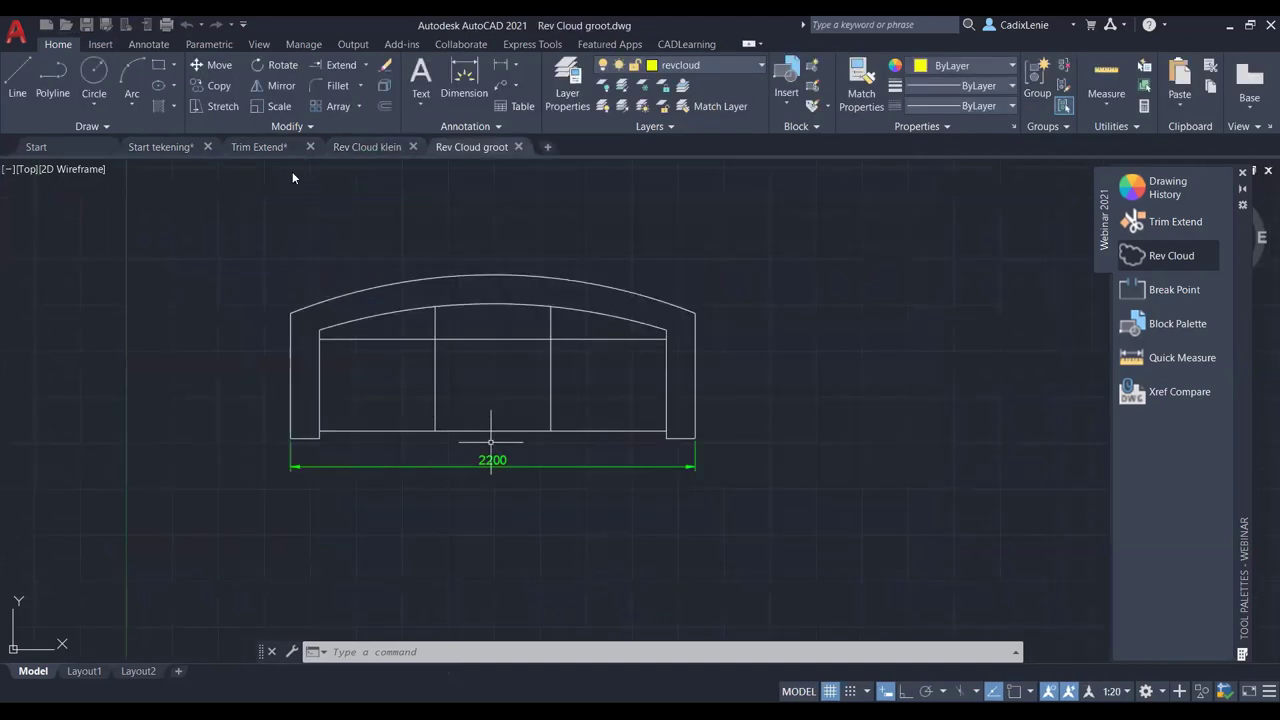
left_click(378, 147)
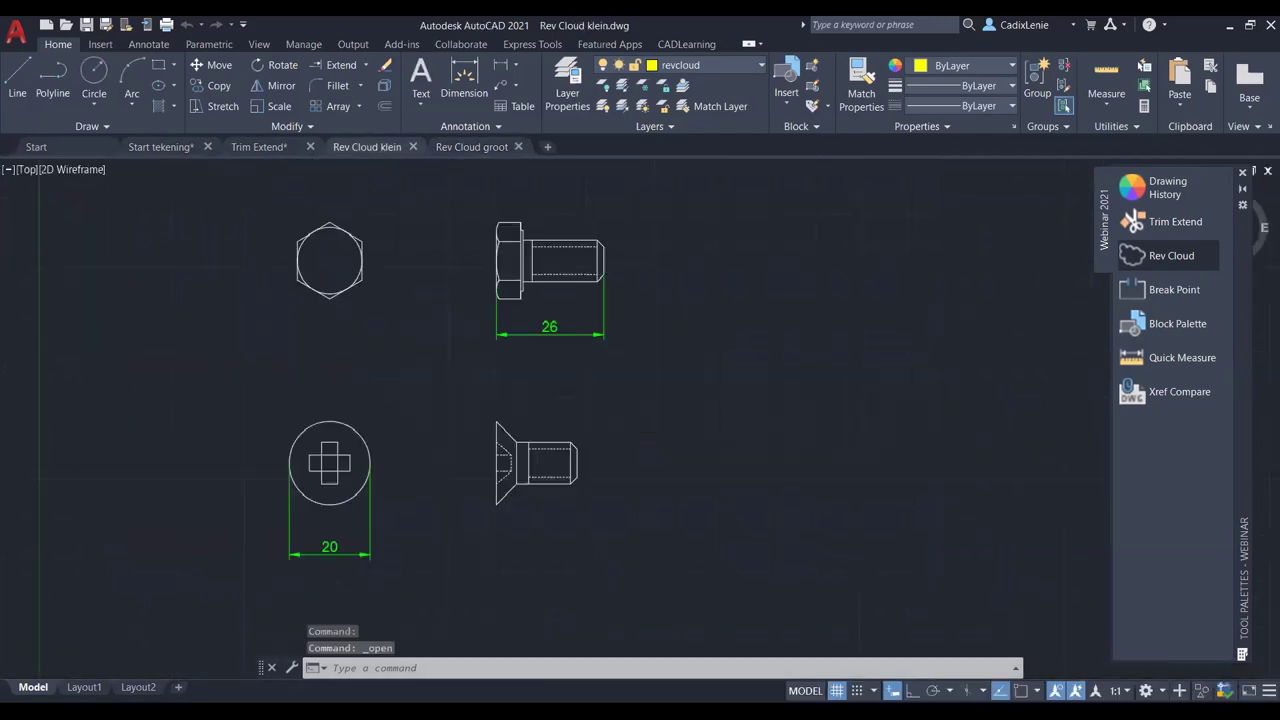
middle_click_drag(436, 537, 414, 453)
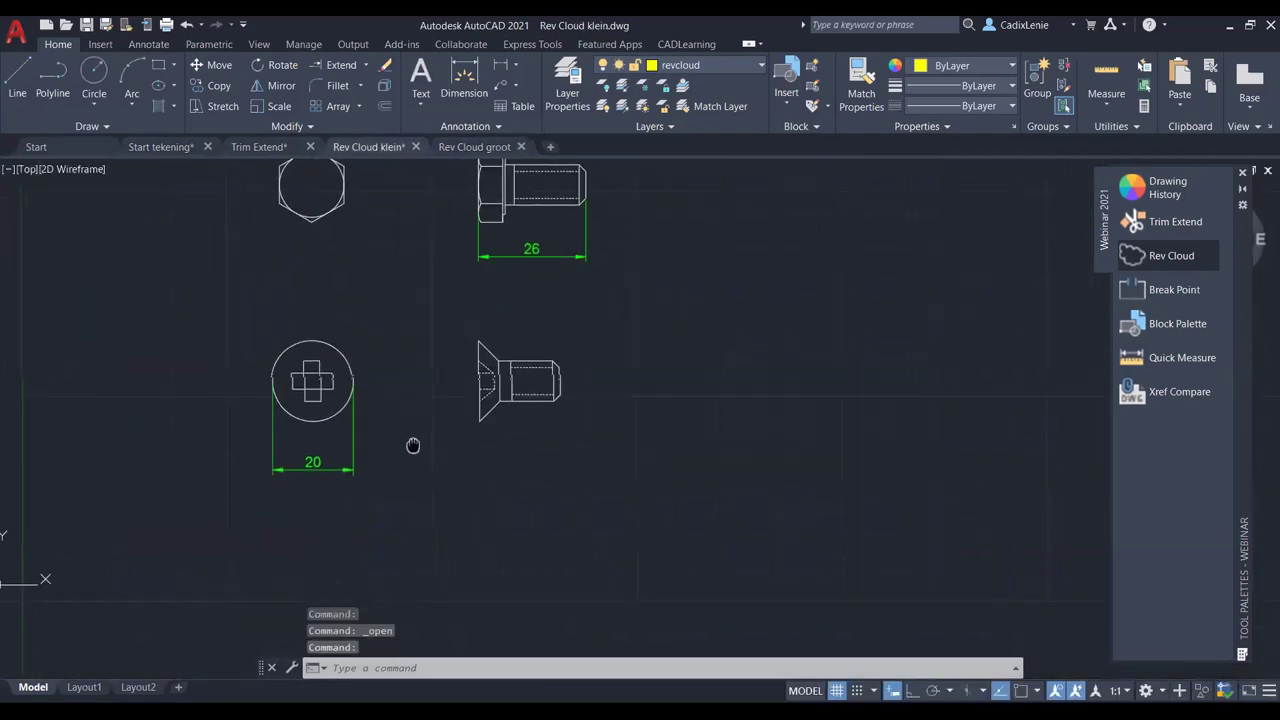
Step: Draw a rectangular revision cloud around the circular head and countersunk screw views
left_click(104, 127)
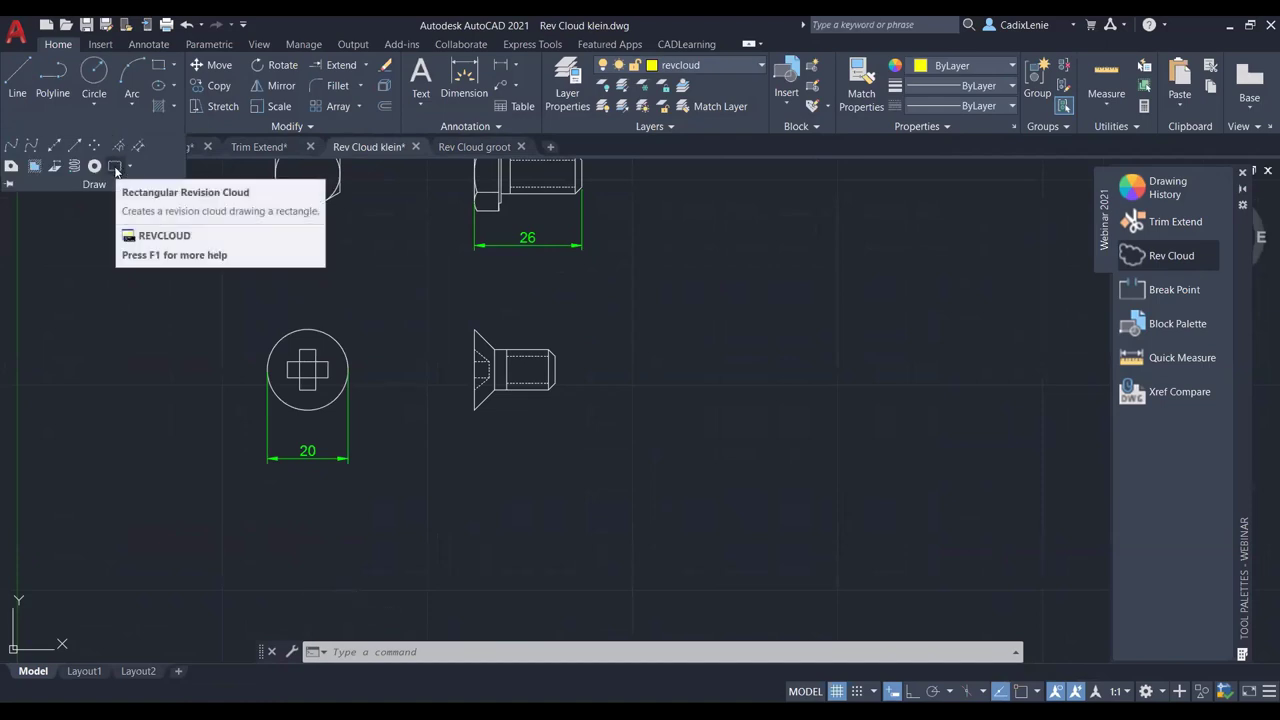
mouse_move(116, 166)
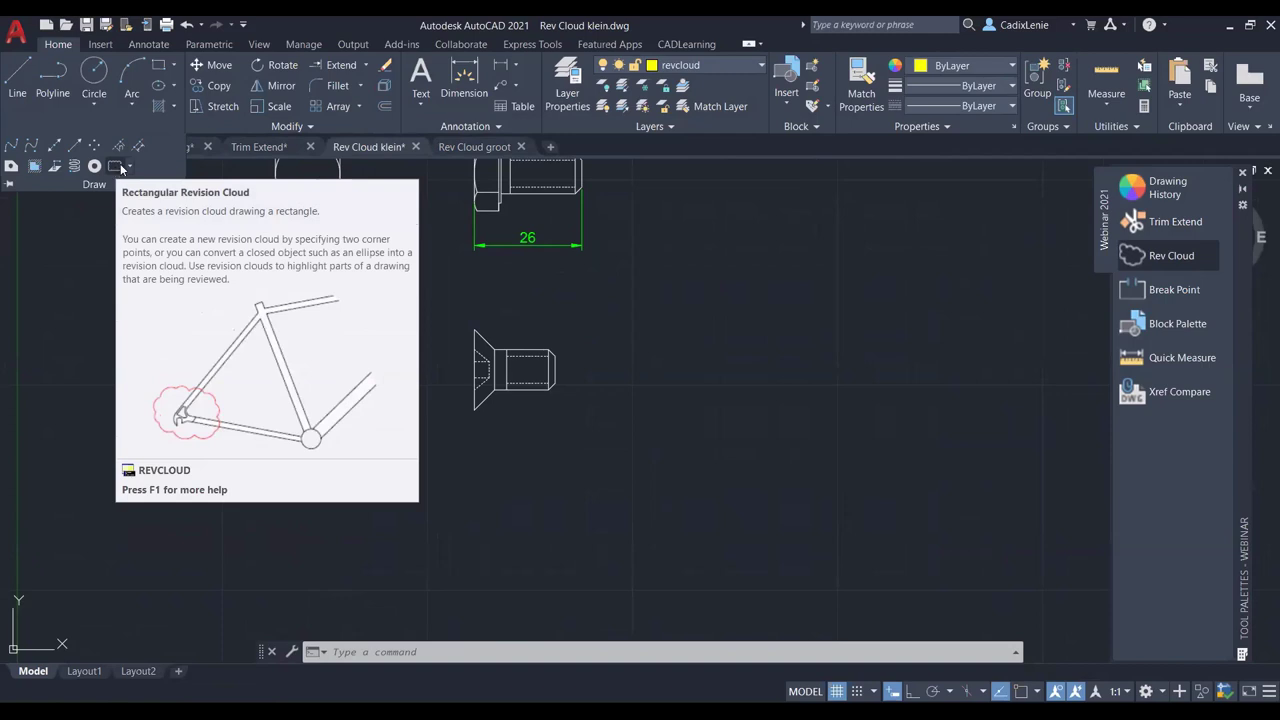
left_click(129, 168)
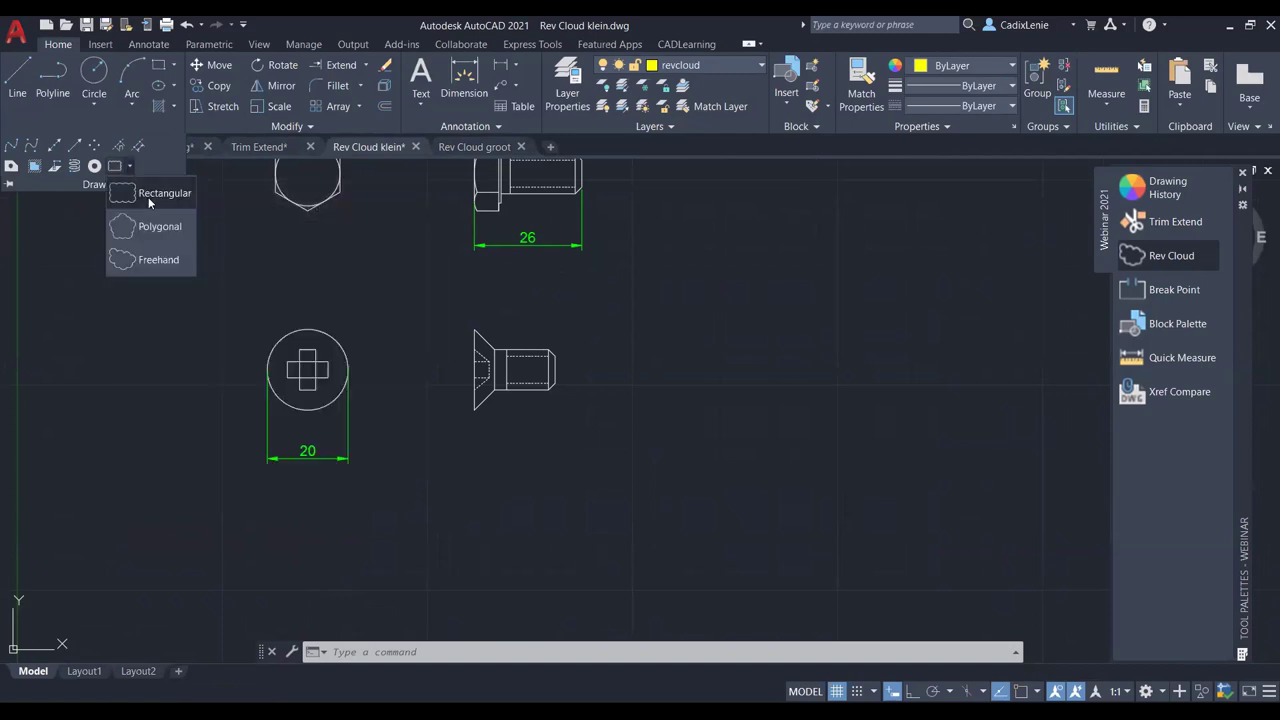
left_click(148, 192)
left_click(202, 287)
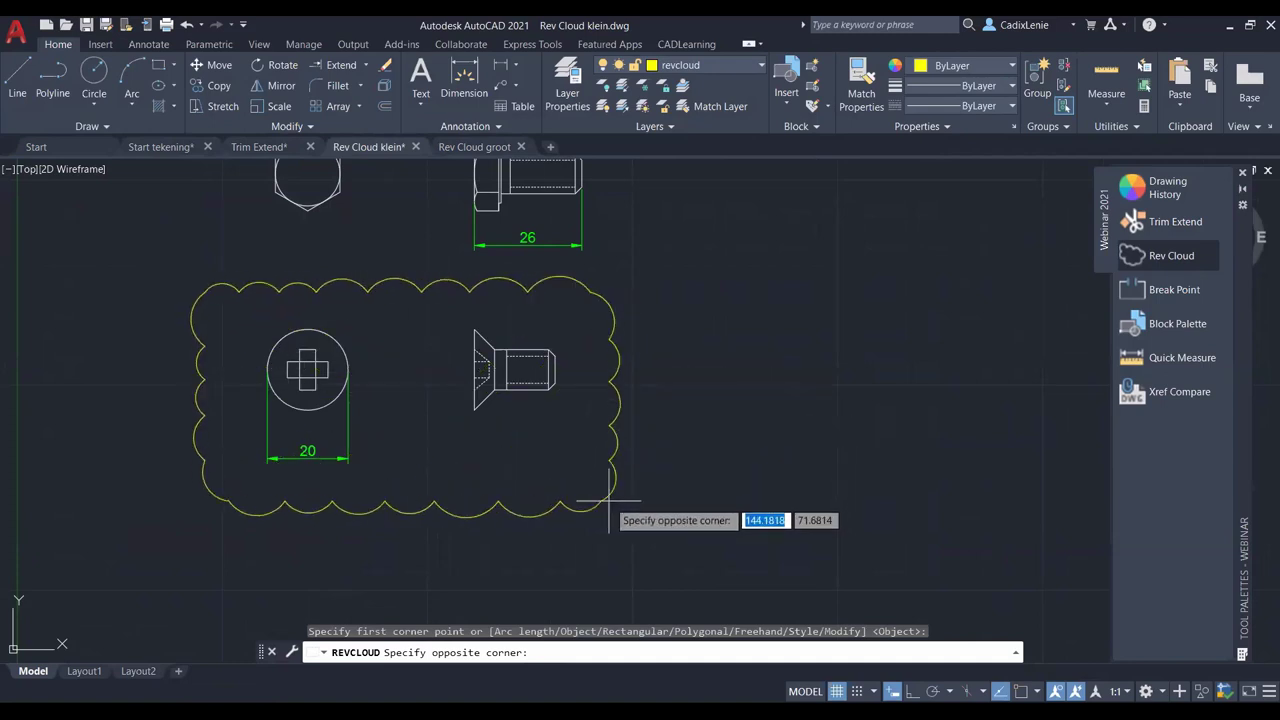
left_click(608, 500)
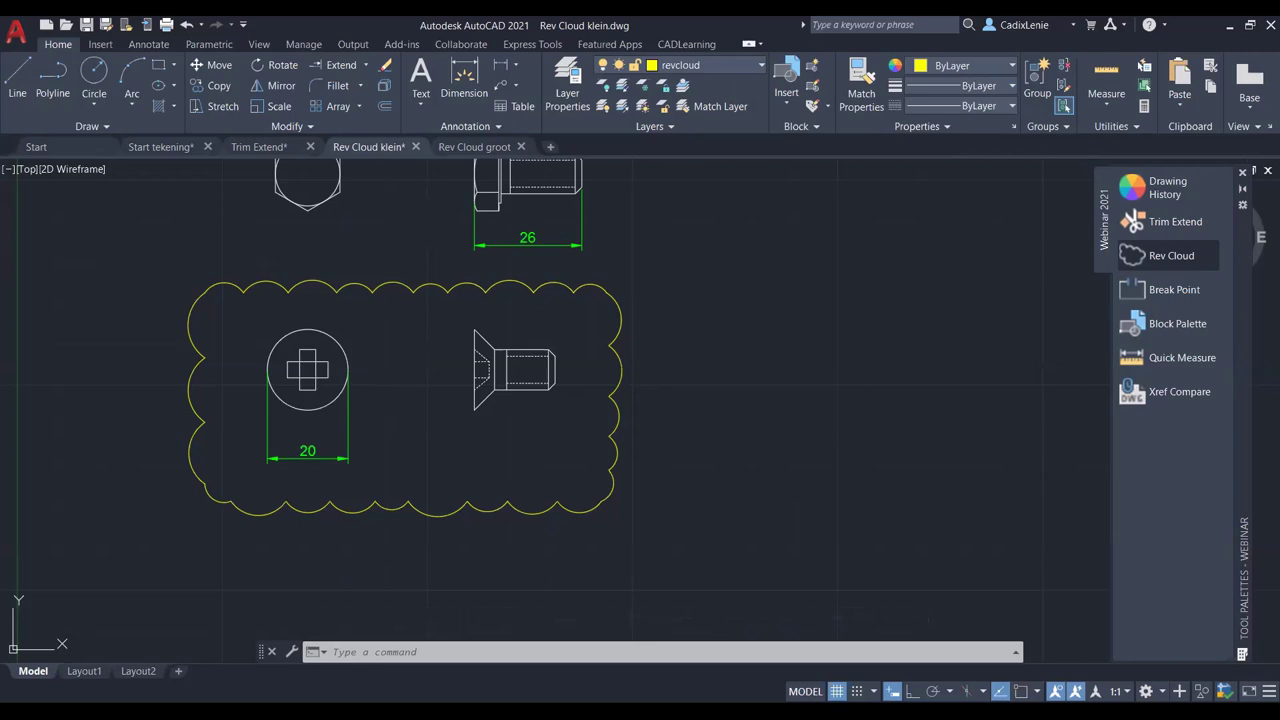
key("ctrl+1")
Step: Inspect the rectangular cloud's properties (arc length 12), then close the Properties palette
middle_click_drag(398, 366, 491, 361)
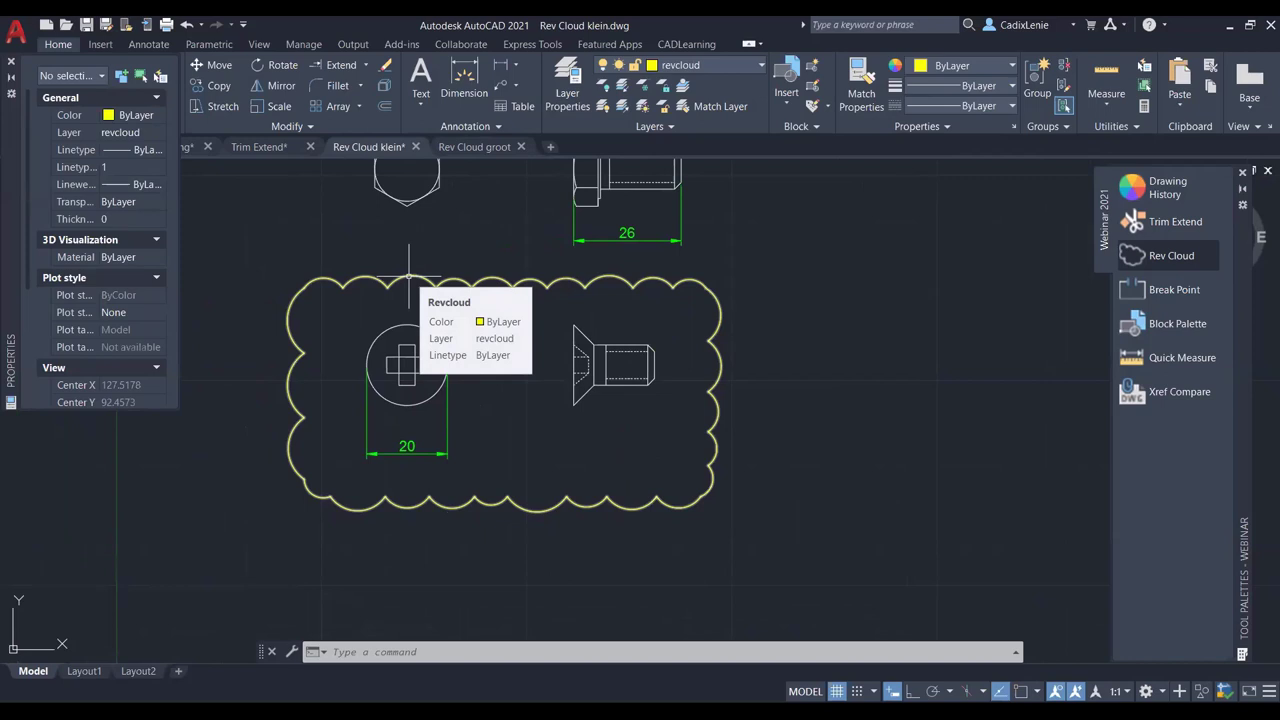
left_click(408, 275)
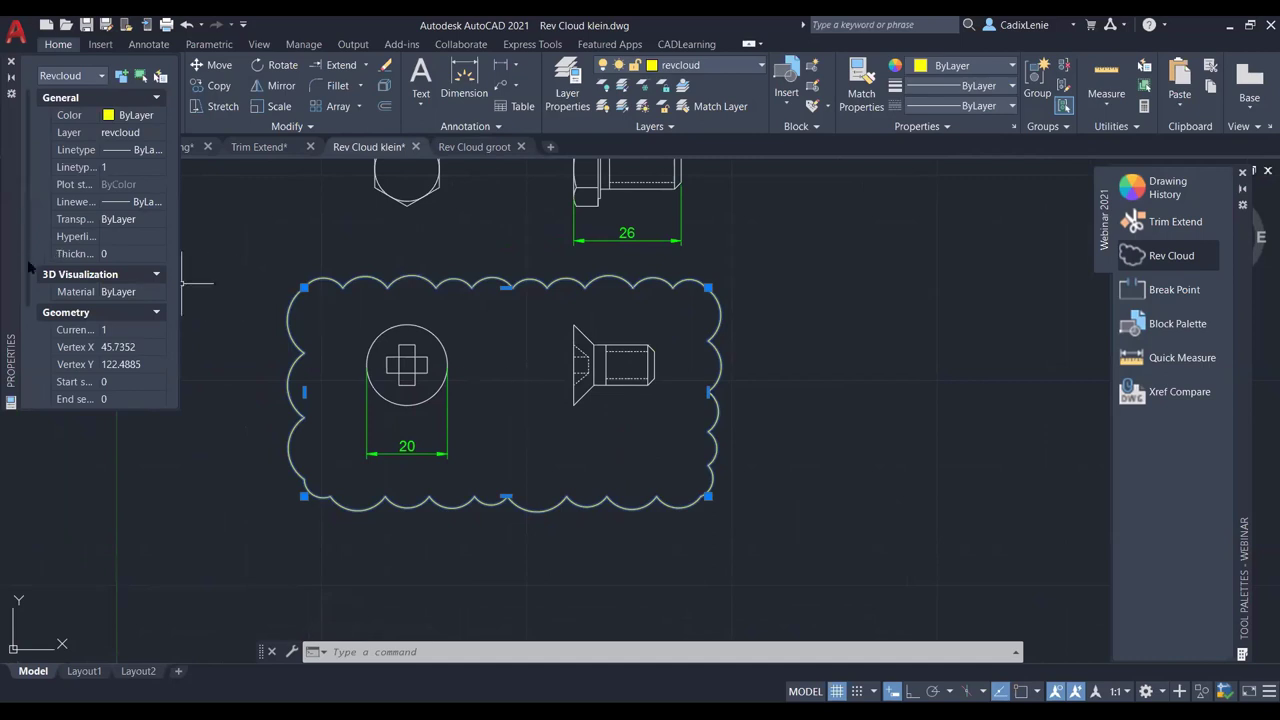
left_click_drag(29, 266, 29, 406)
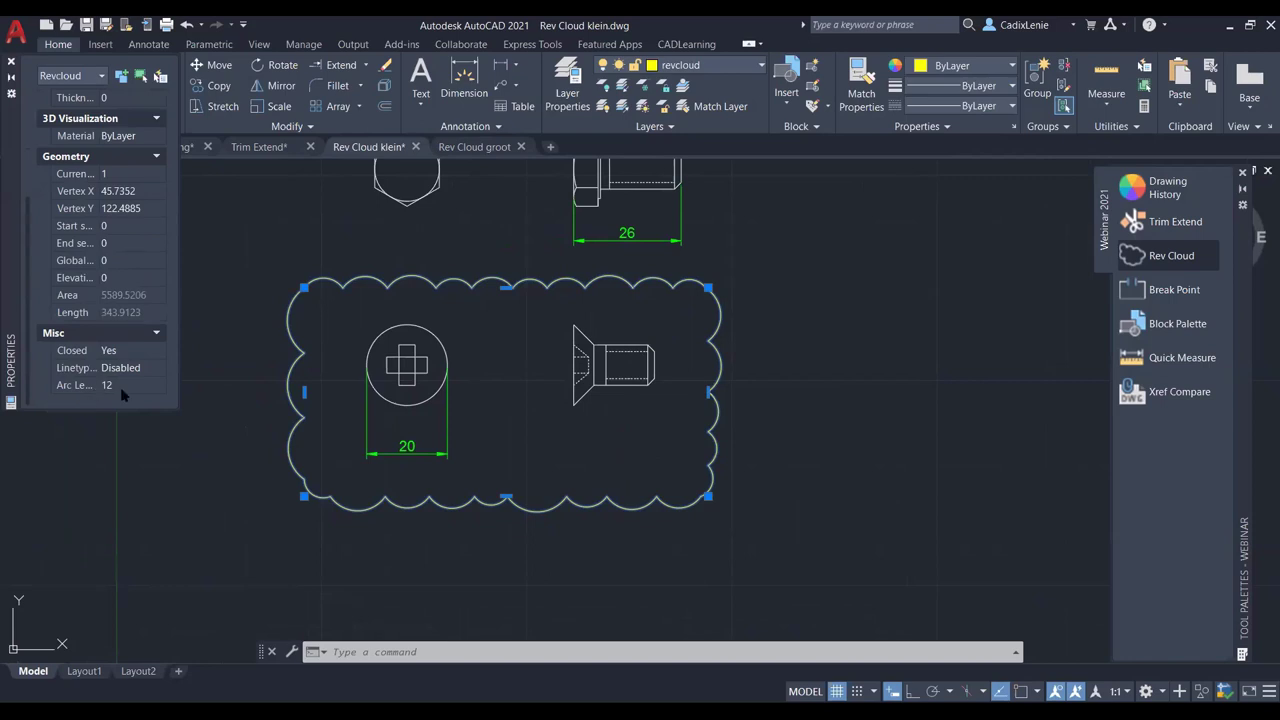
left_click_drag(14, 222, 48, 325)
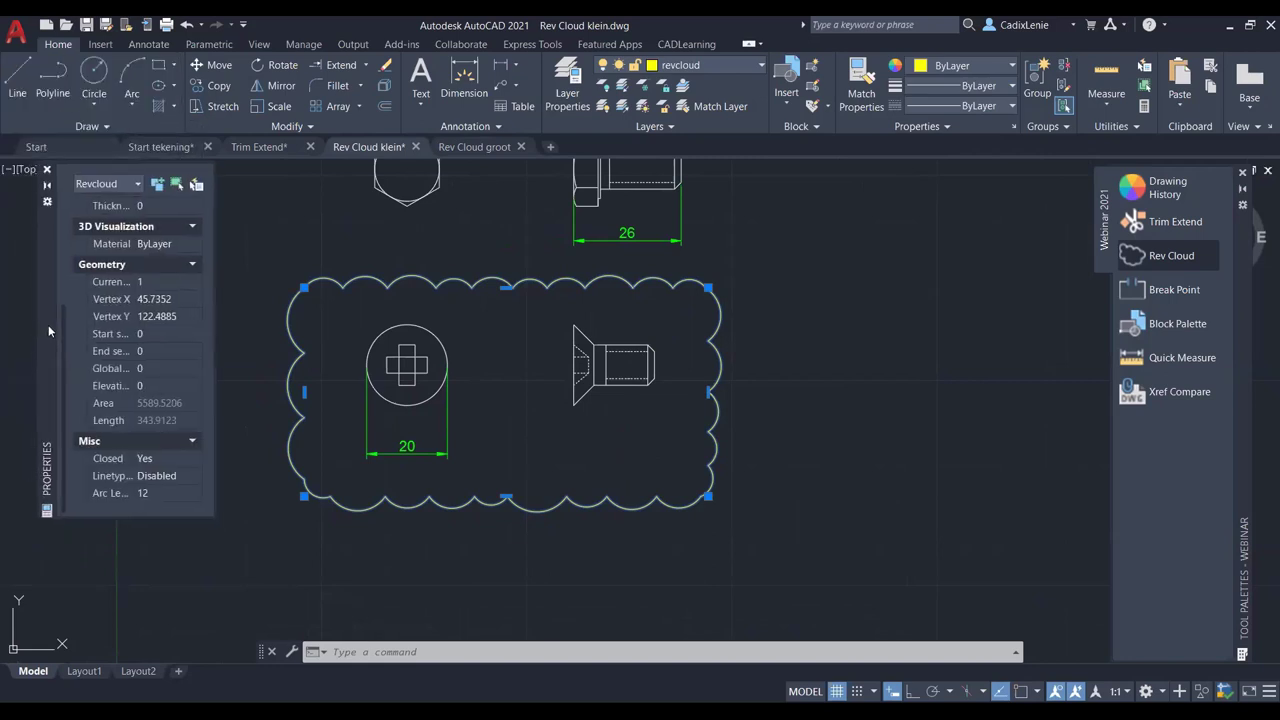
left_click(48, 172)
Step: In Rev Cloud groot, start a freehand revision cloud around the sofa's left end
left_click(481, 147)
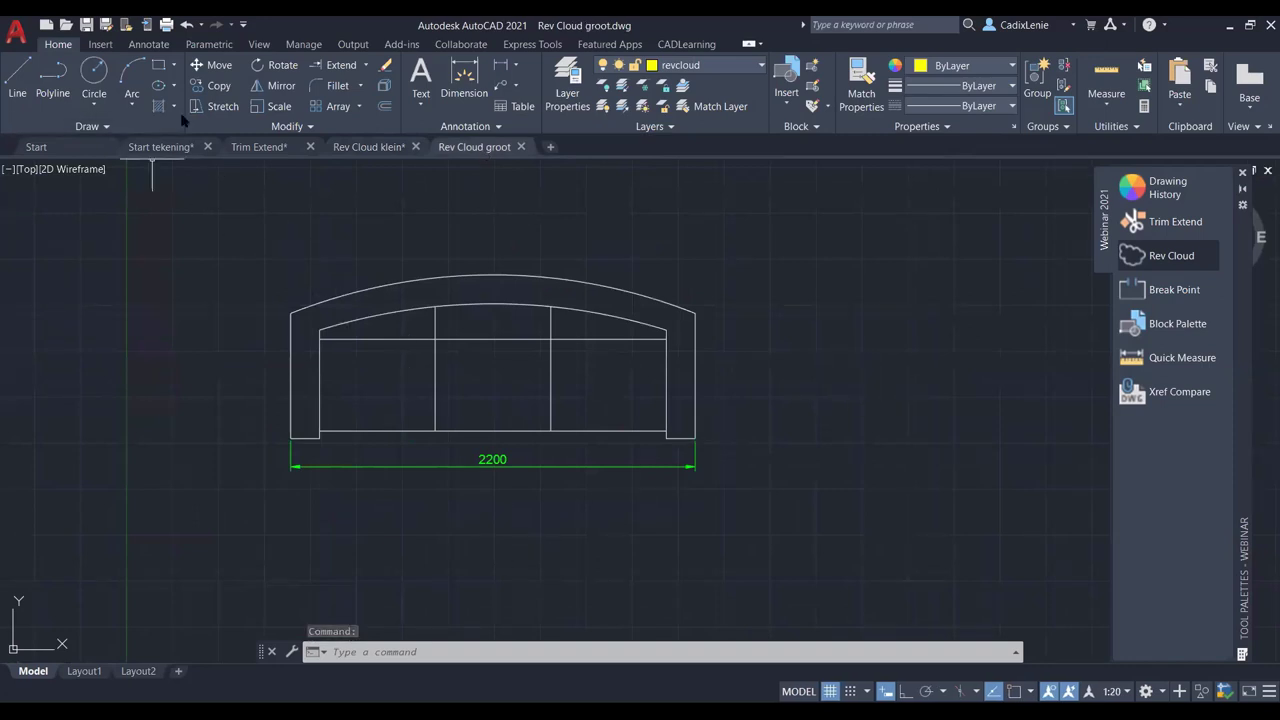
left_click(140, 126)
left_click(128, 165)
left_click(152, 258)
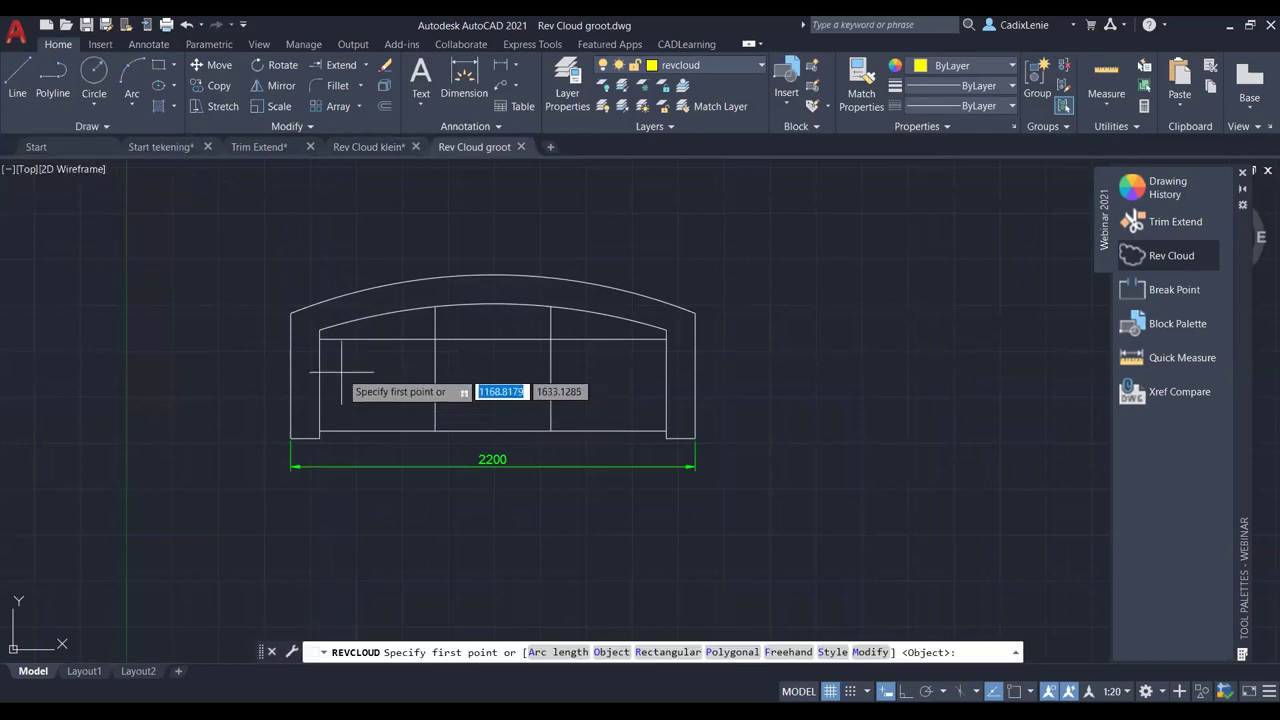
left_click(341, 371)
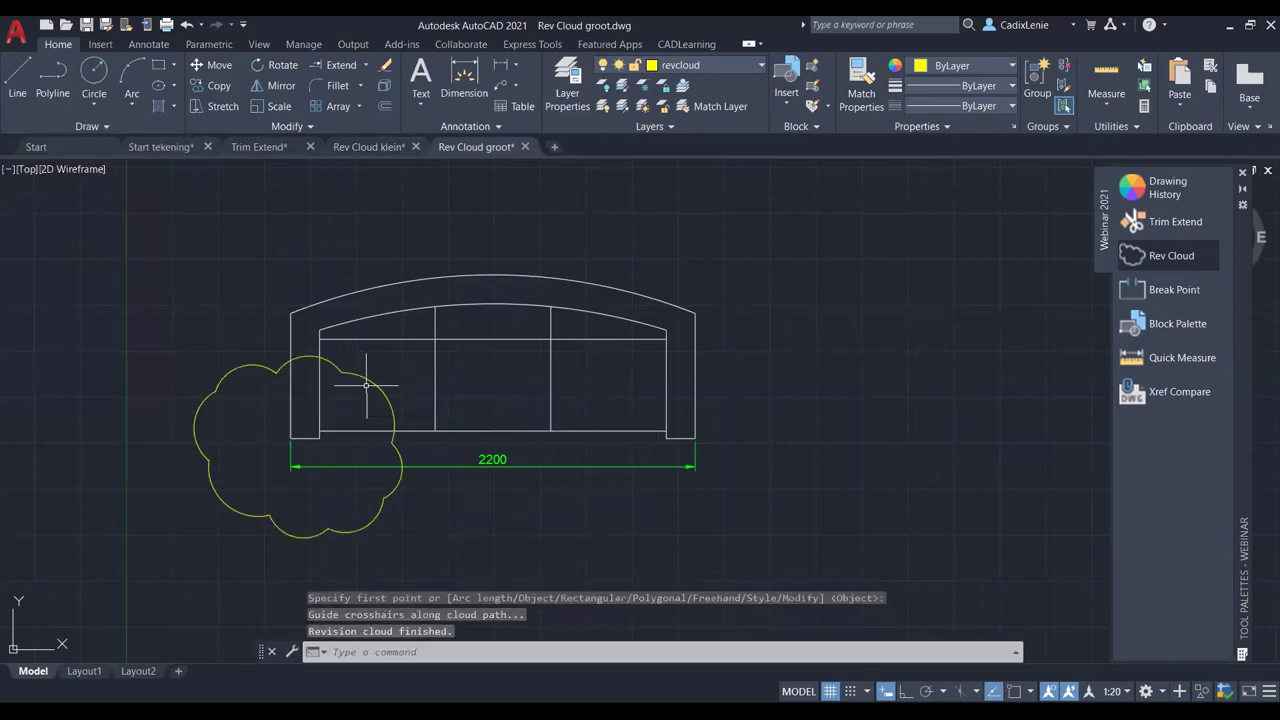
Step: Change the sofa's freehand revision cloud arc length to 340 in Properties
key("ctrl+1")
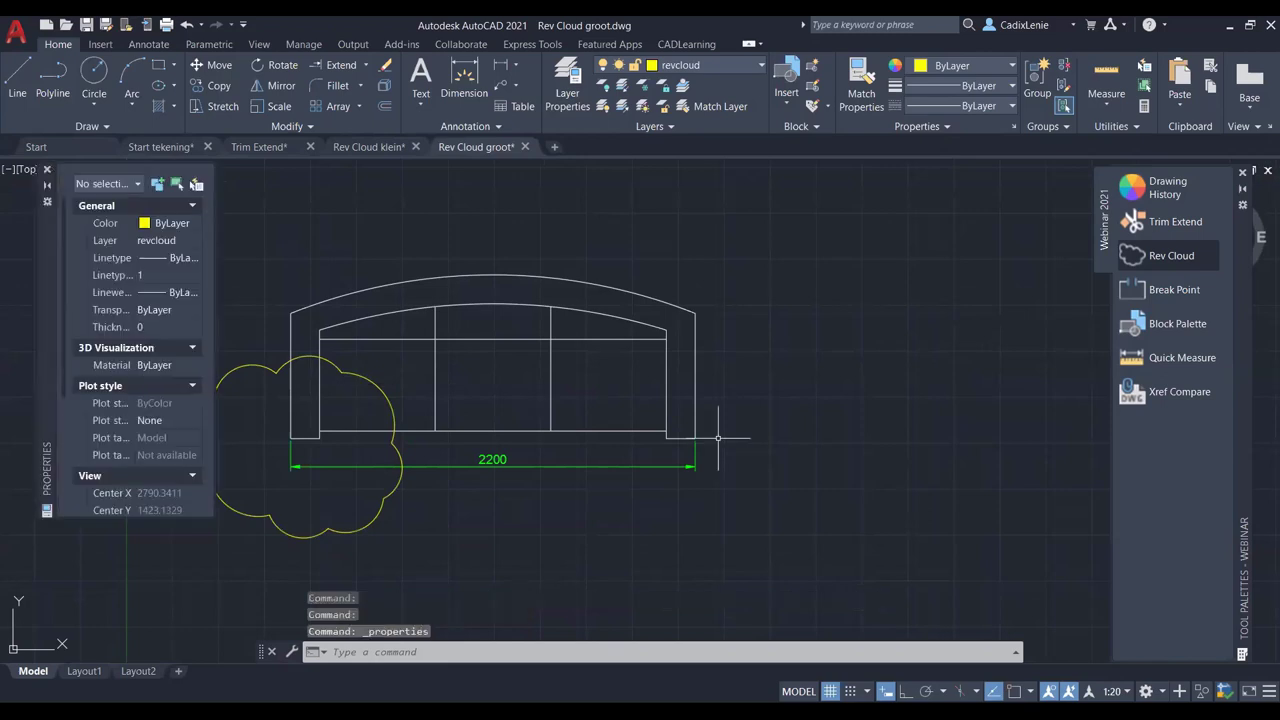
left_click(227, 374)
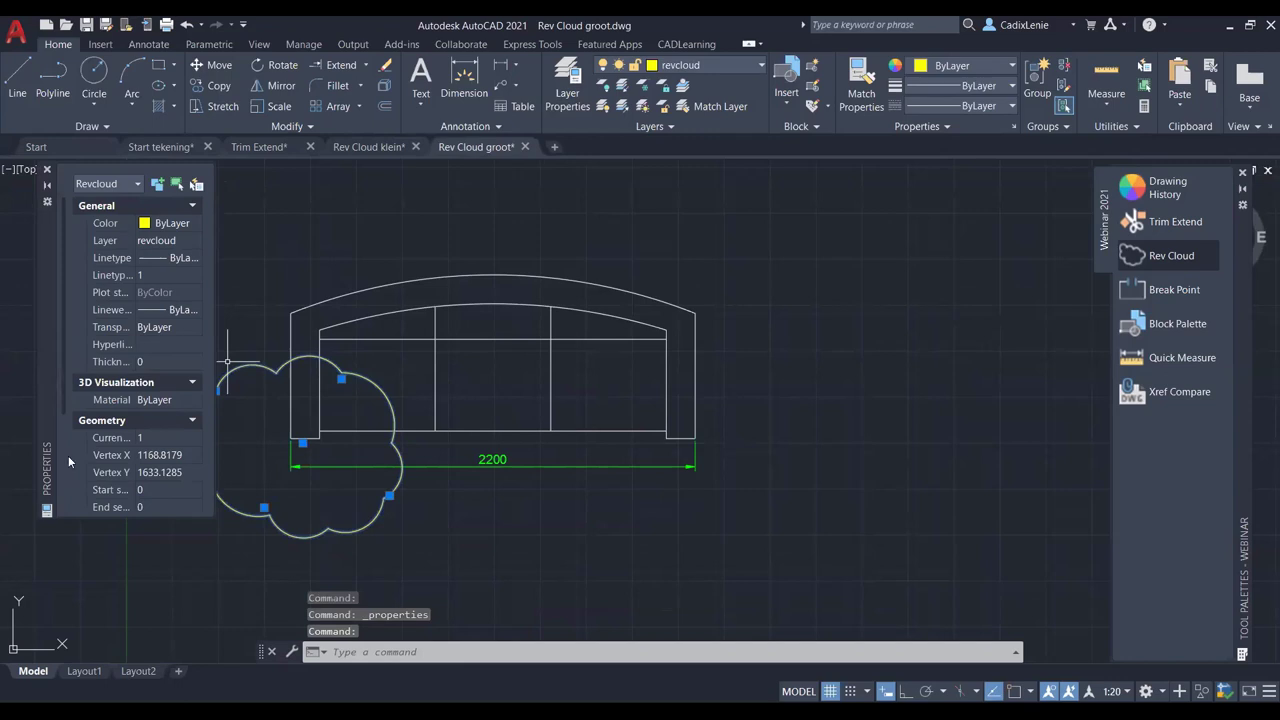
scroll(110, 480, "down", 3)
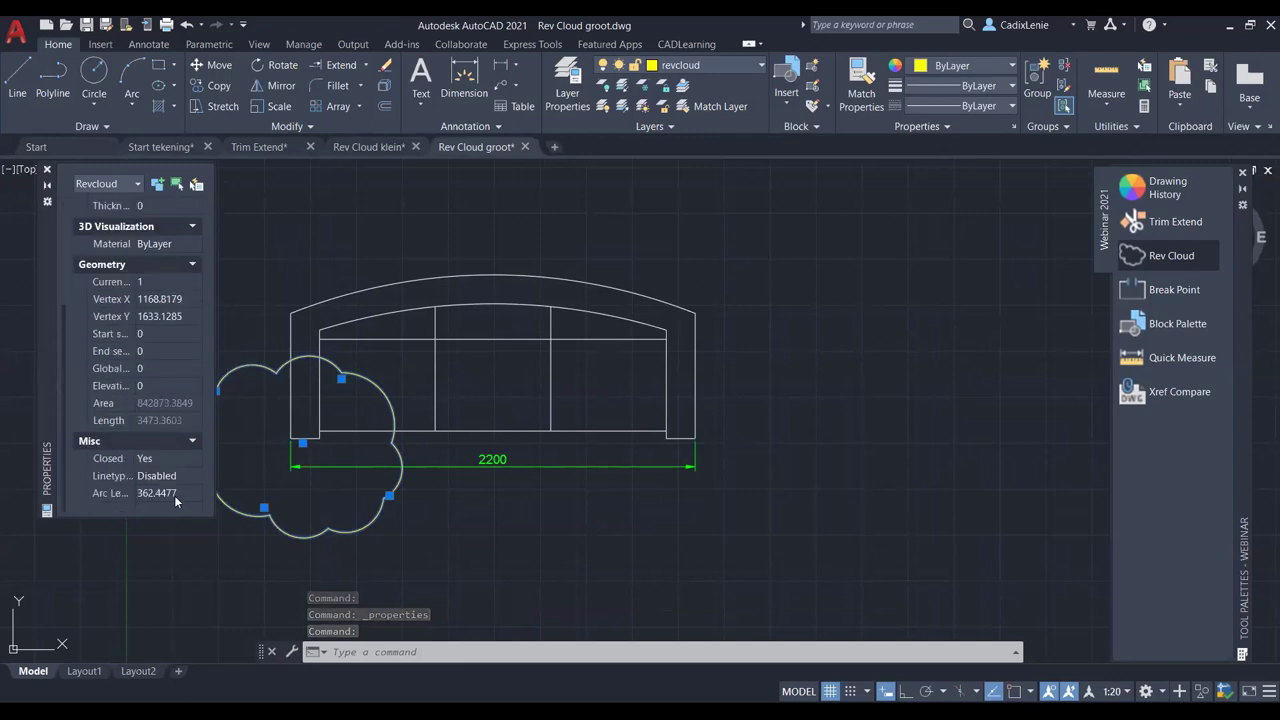
left_click(186, 494)
type("340")
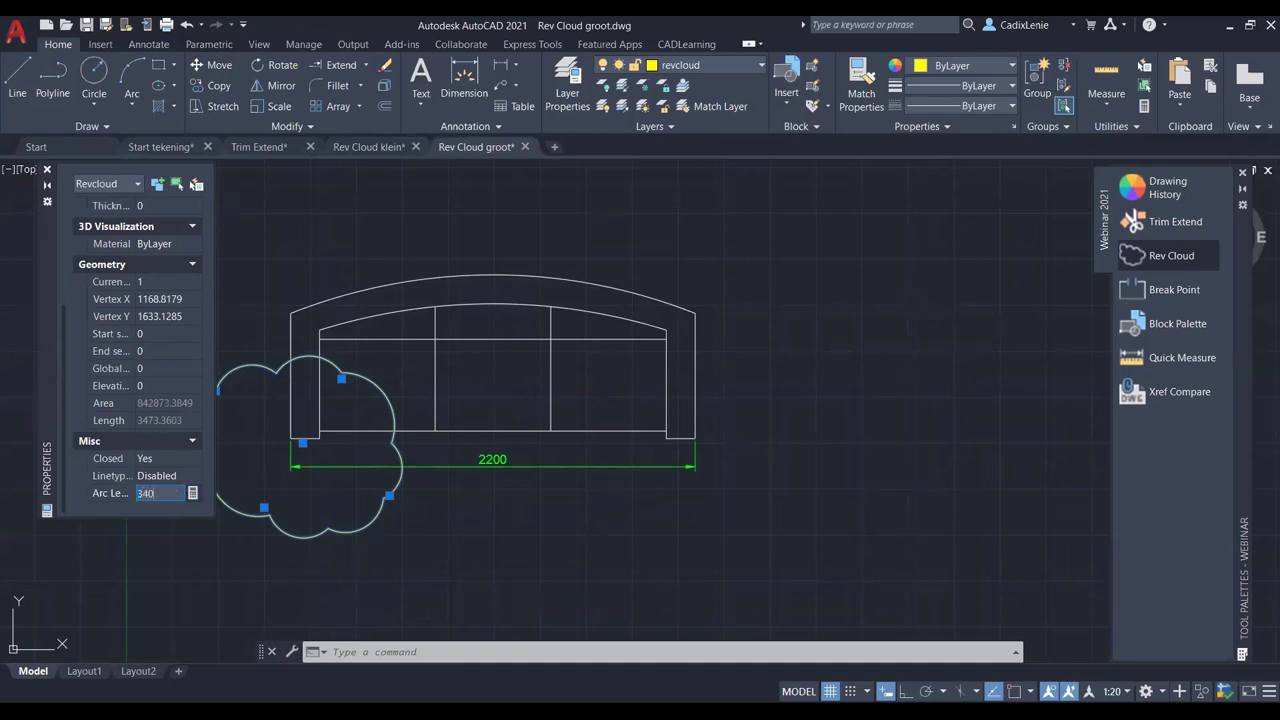
key("Return")
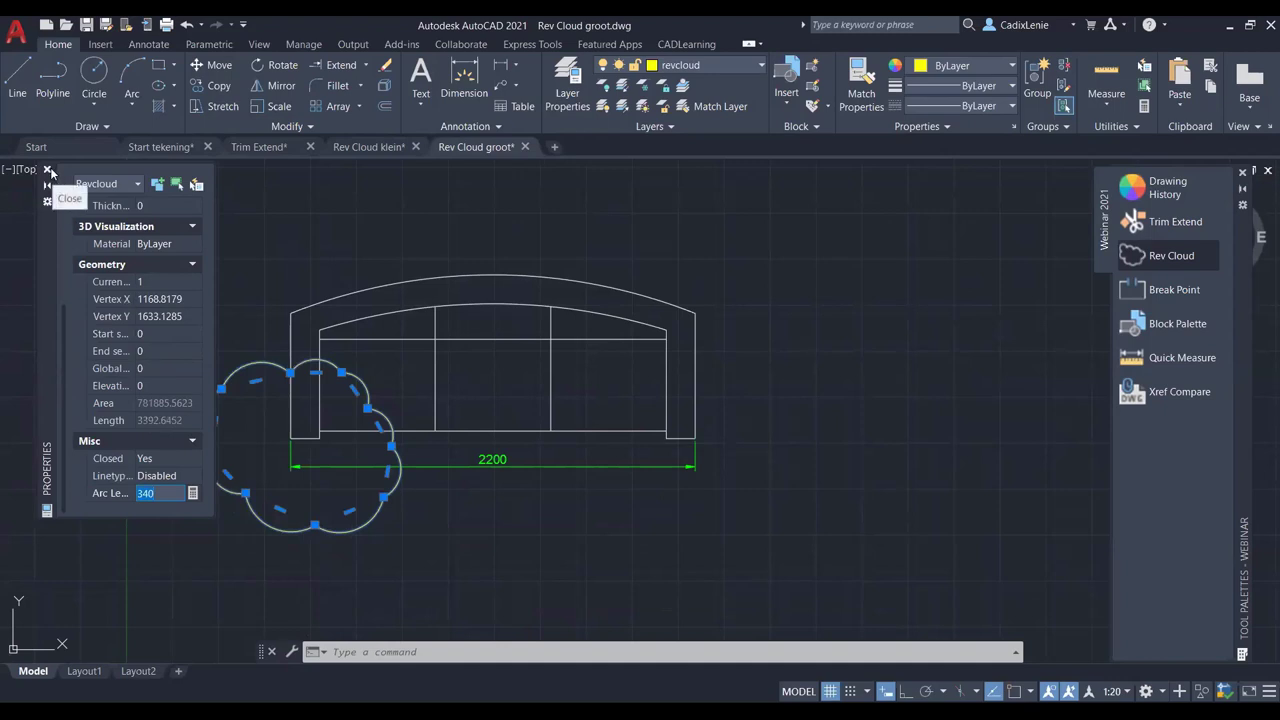
left_click(48, 171)
key("Escape")
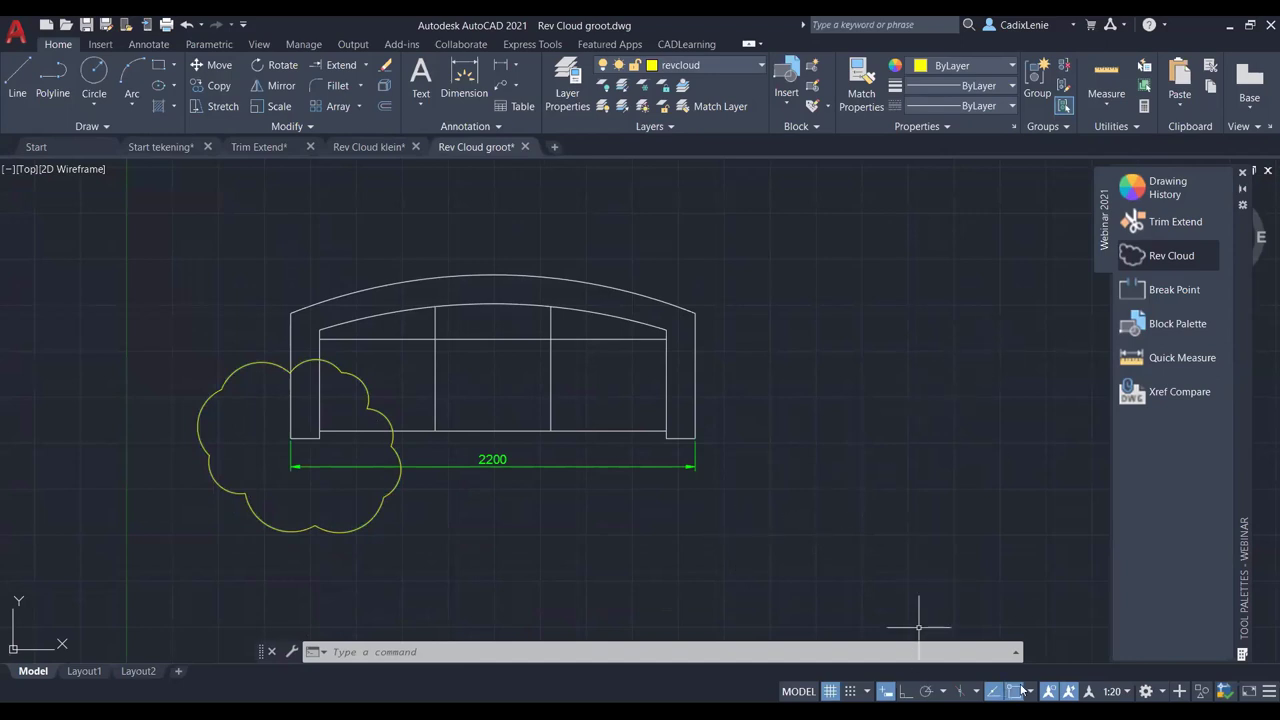
Step: Show the Break at Point illustration in the Start tekening drawing
left_click(1183, 292)
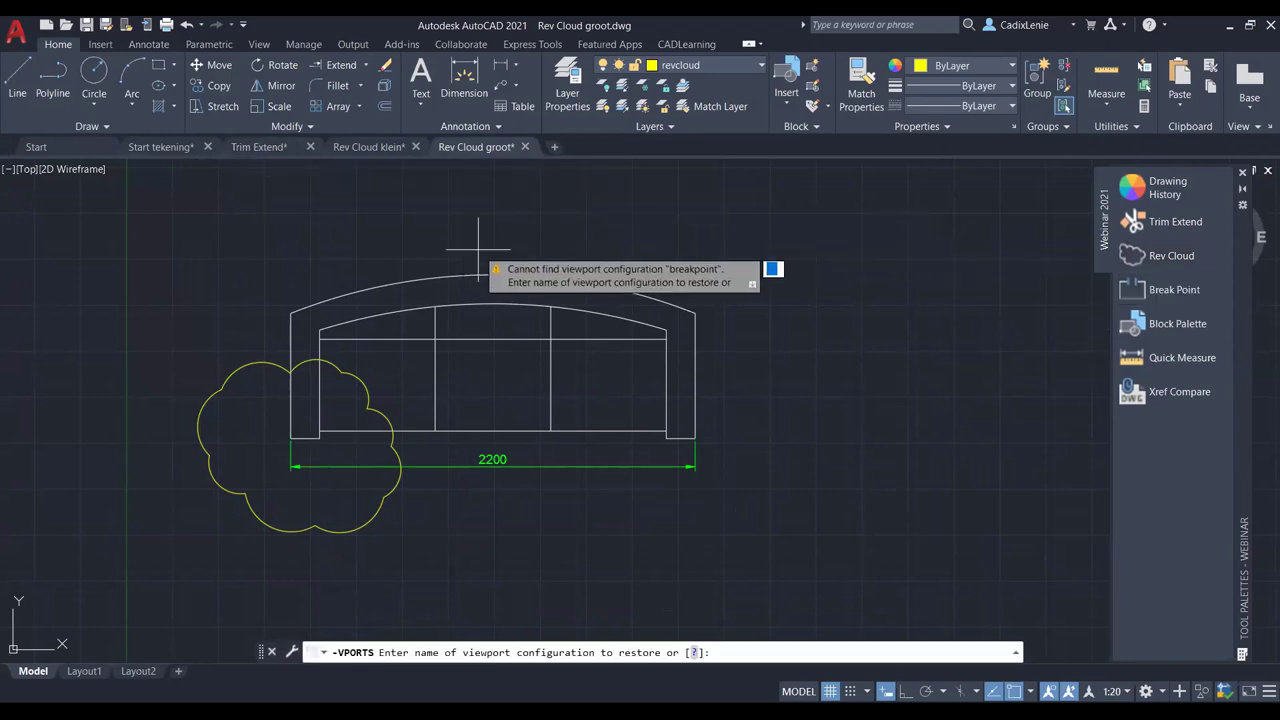
left_click(160, 147)
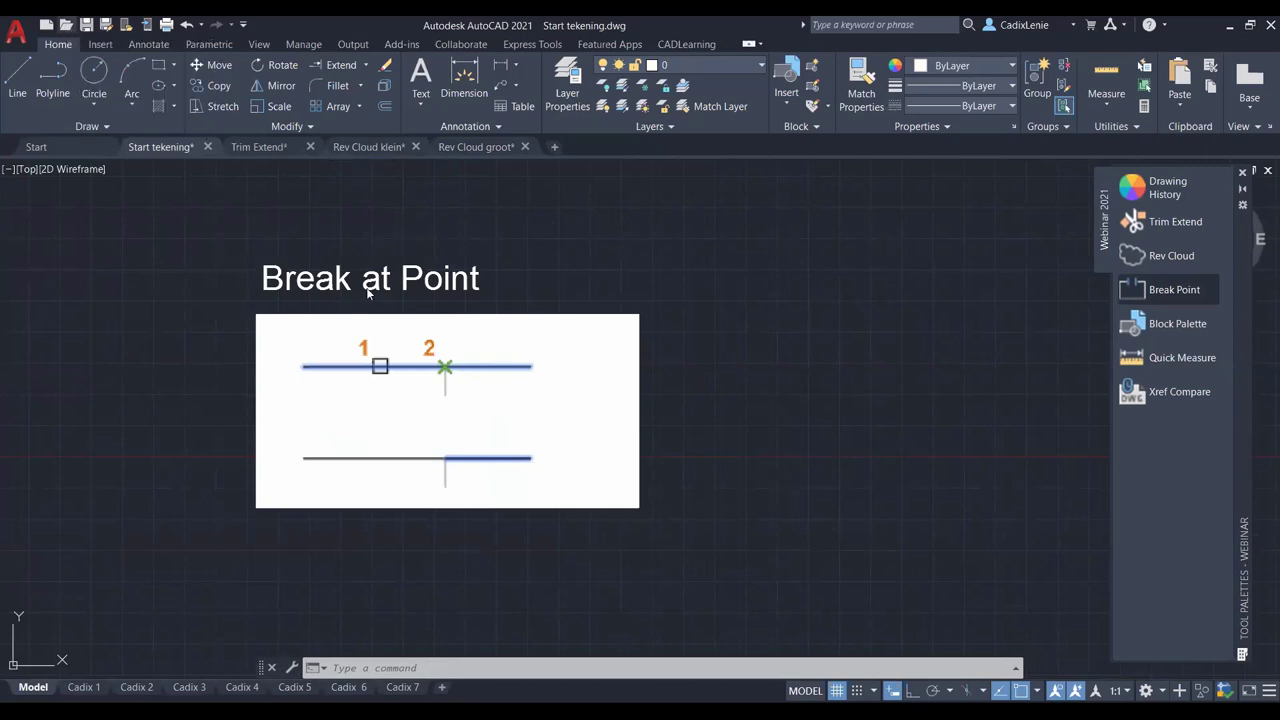
Step: Open Break Point.dwg and break the half-gear's outer arc at 100 units
left_click(556, 280)
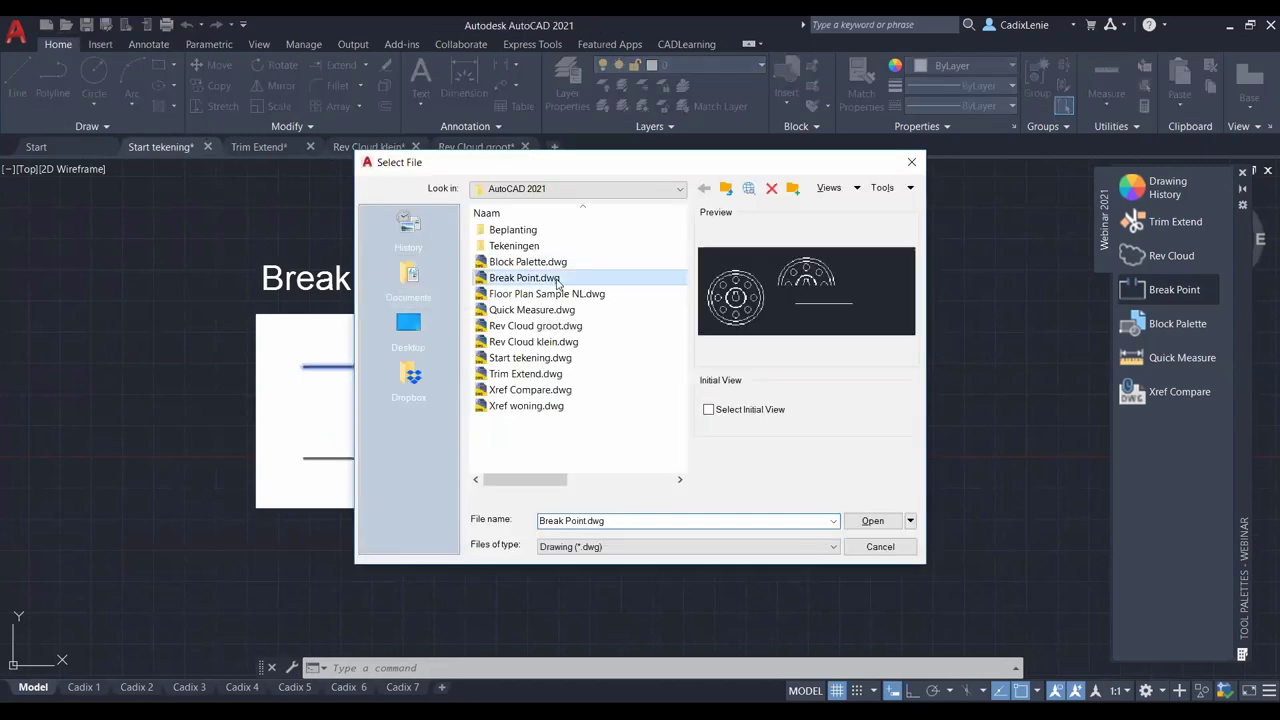
left_click(867, 522)
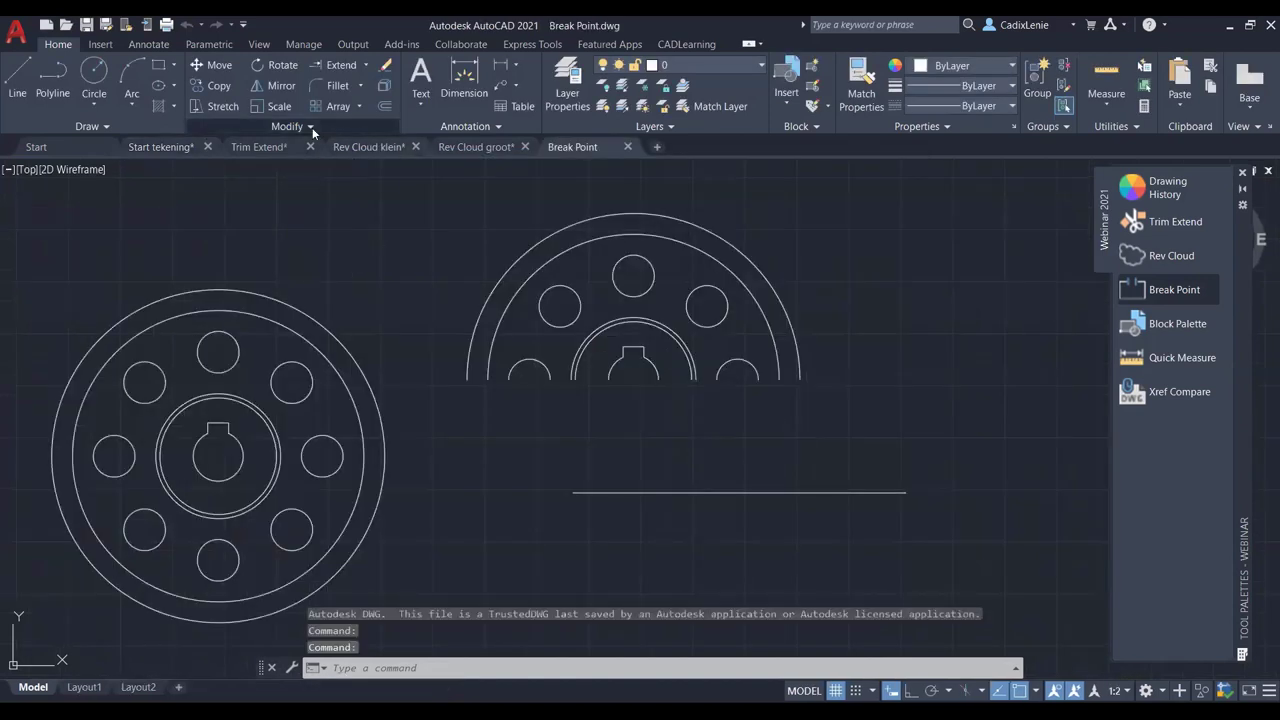
left_click(312, 127)
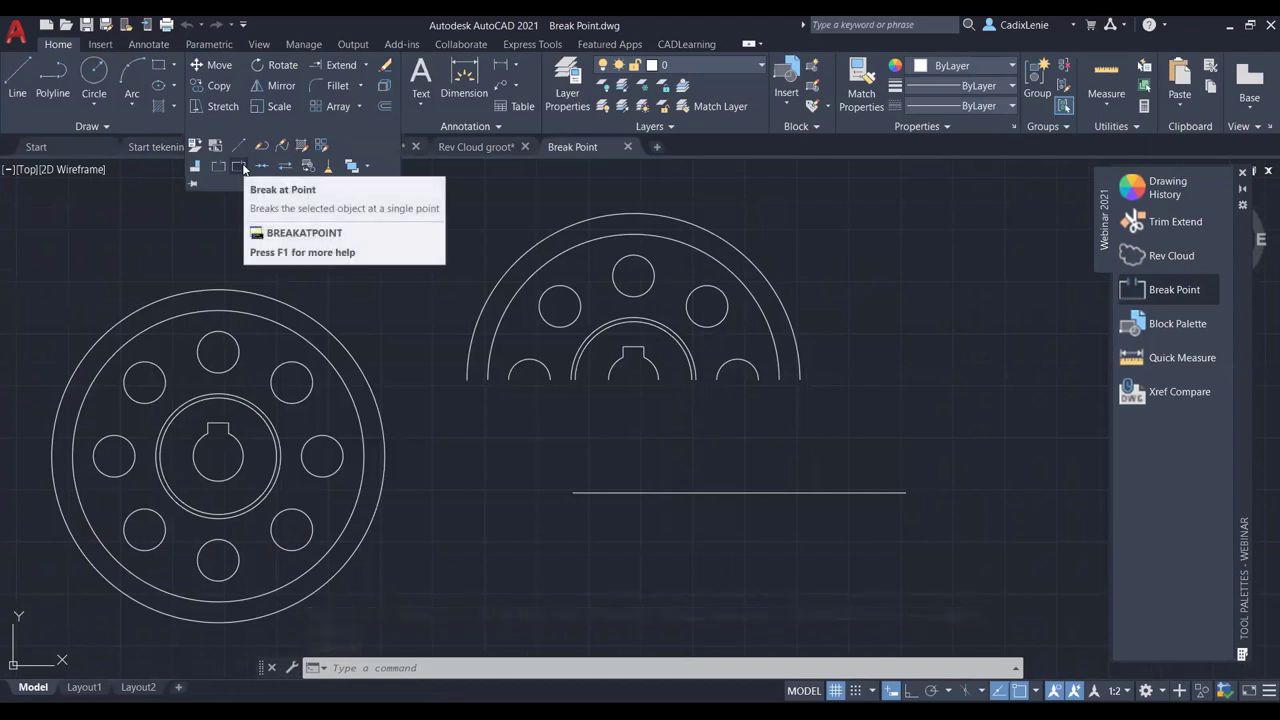
mouse_move(239, 167)
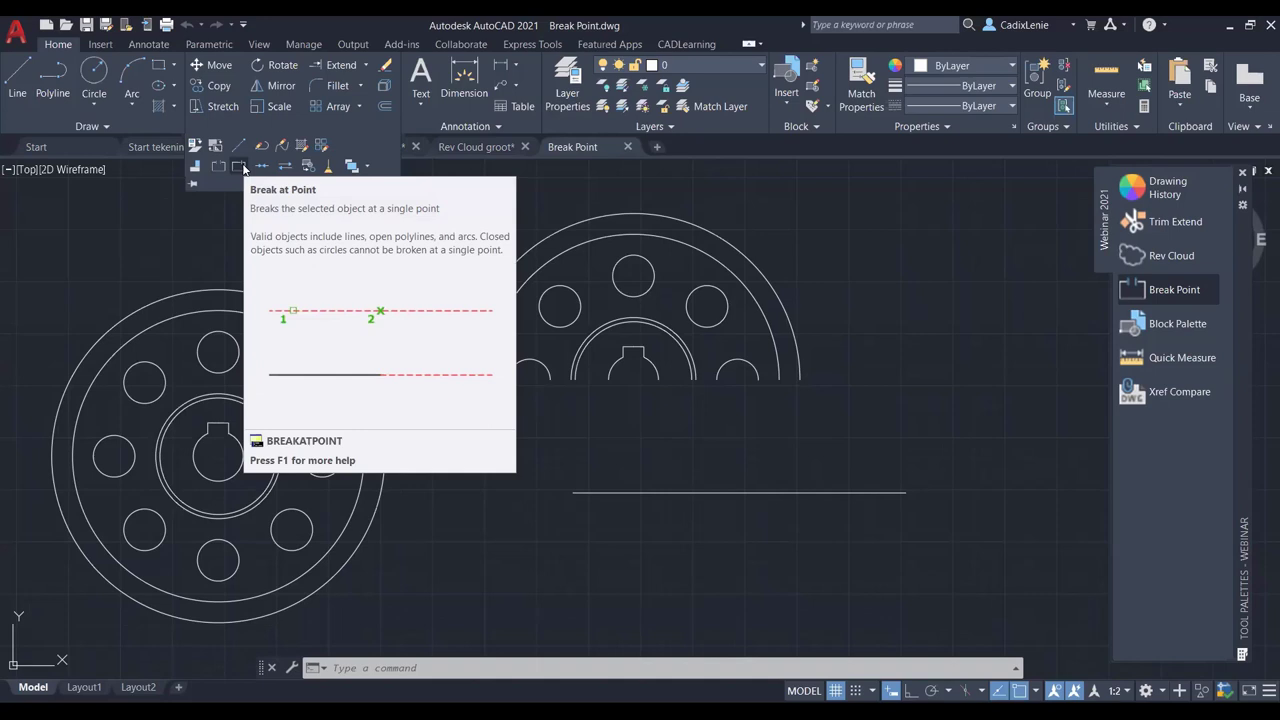
left_click(239, 166)
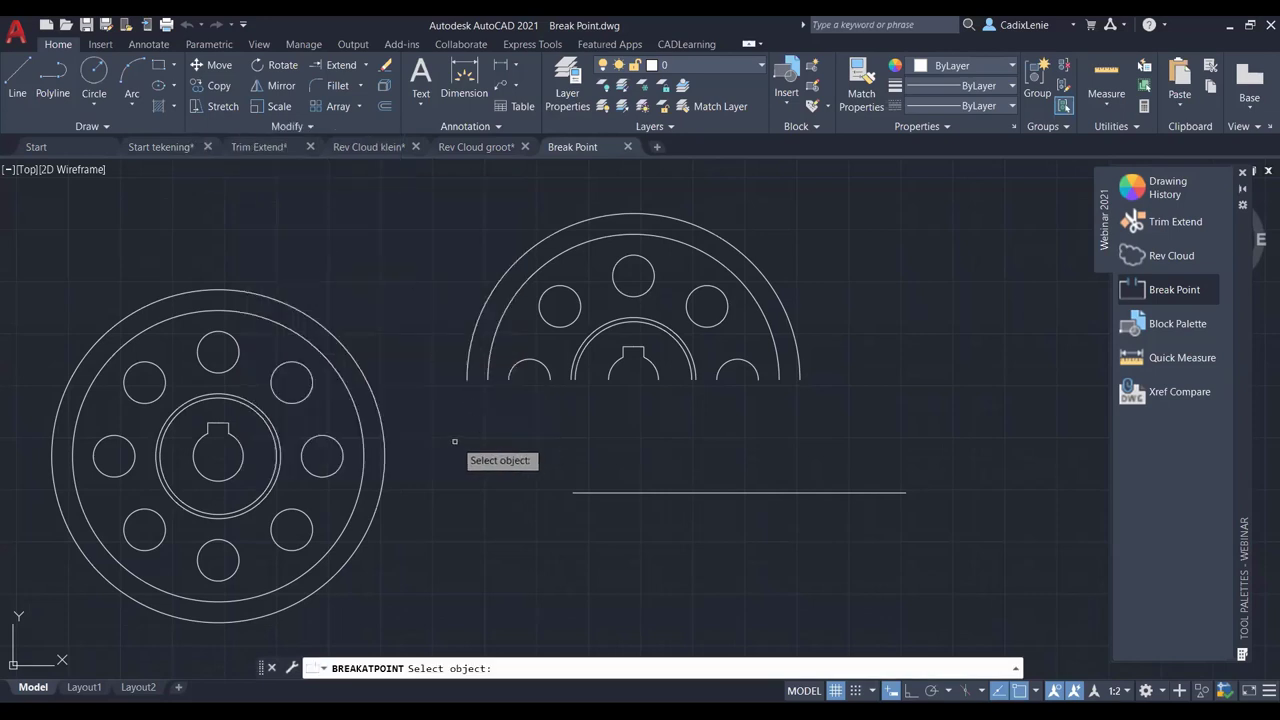
left_click(480, 310)
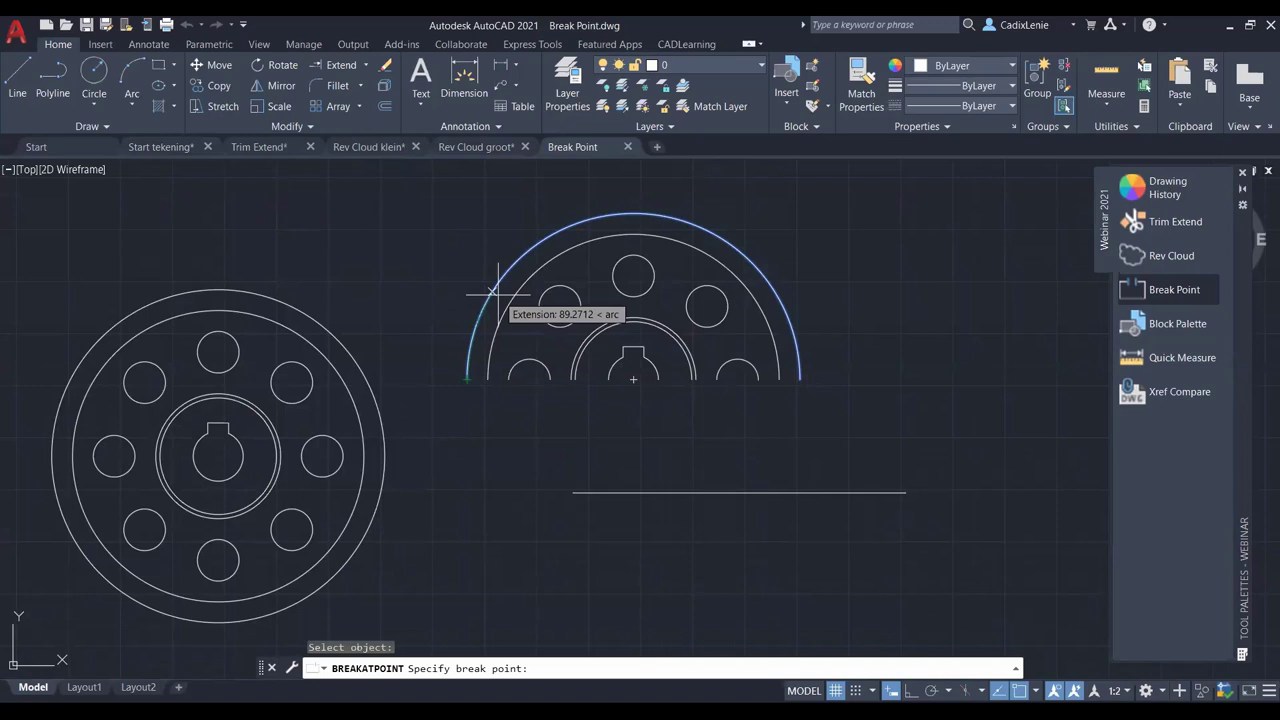
type("100")
key("Return")
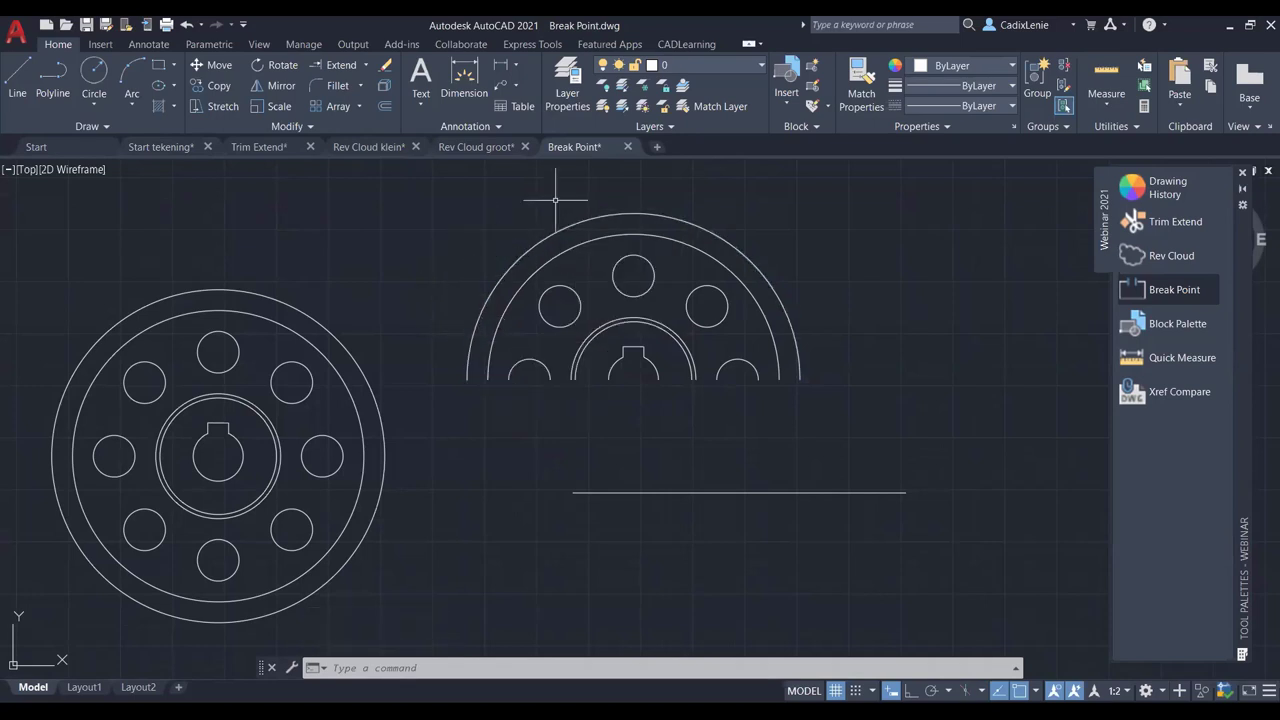
Step: Make maatlijn the current layer and add a 100 arc-length dimension to the broken arc piece
left_click(754, 66)
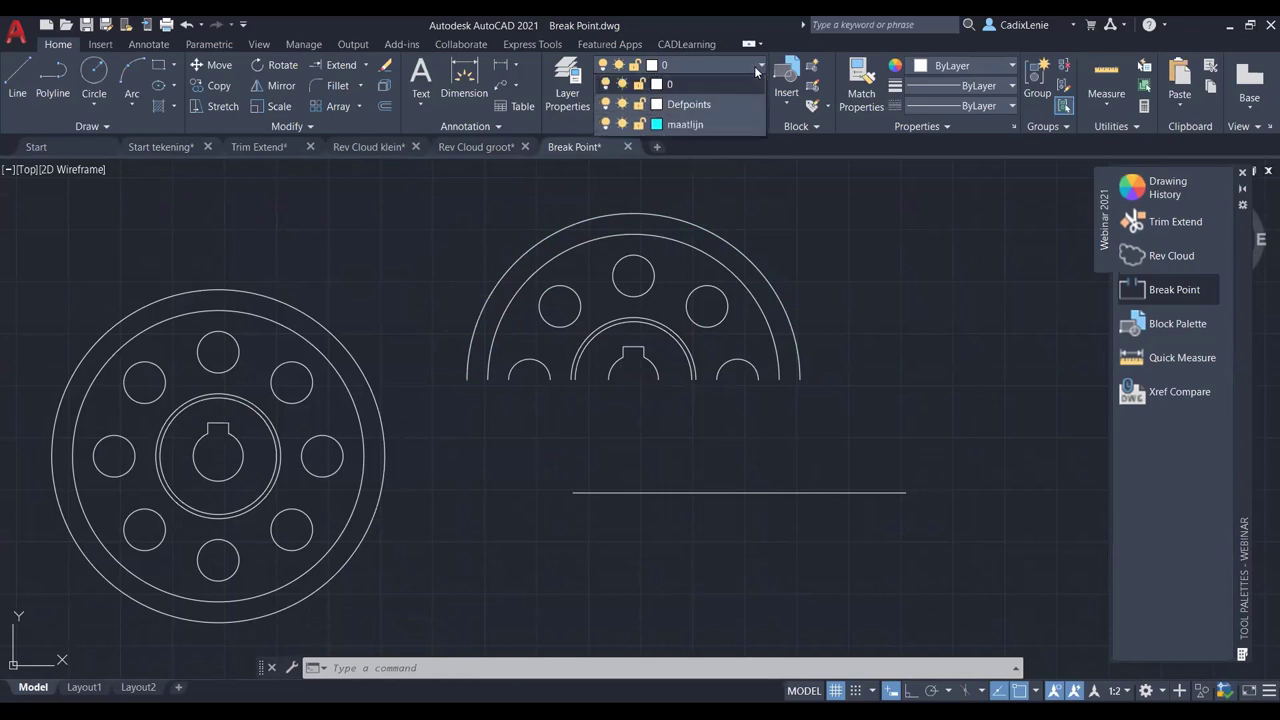
left_click(698, 125)
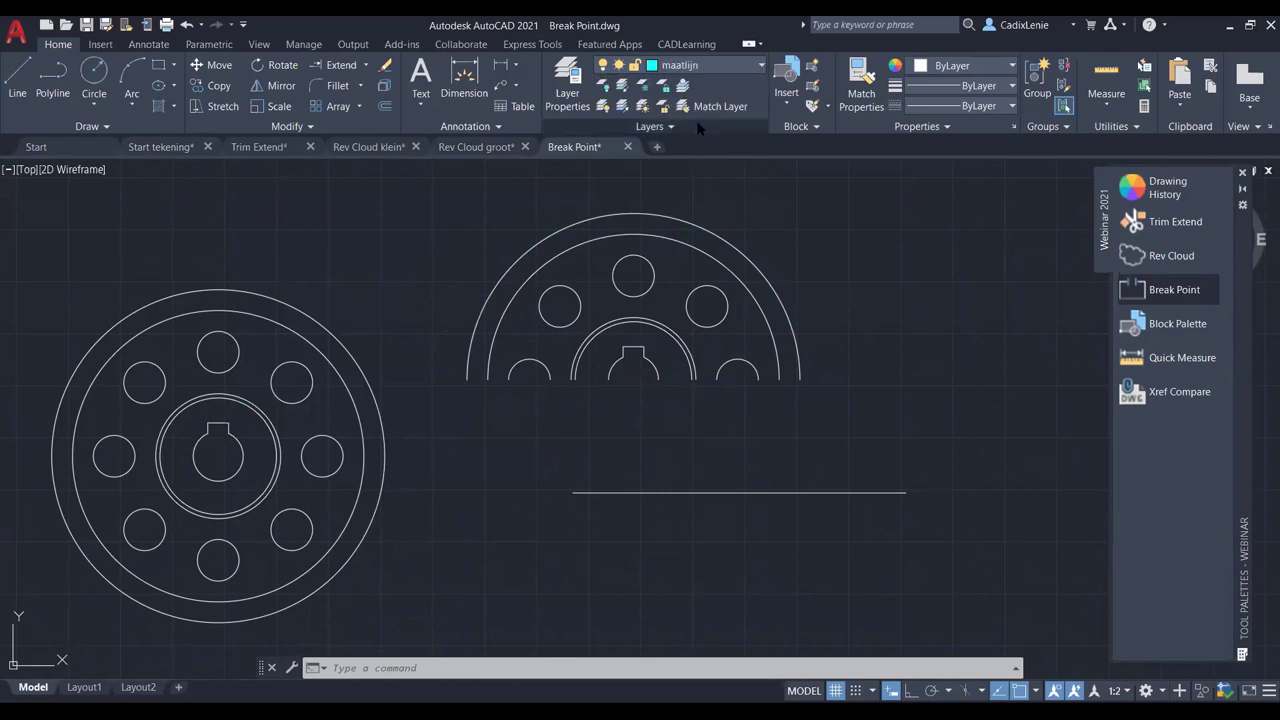
left_click(518, 63)
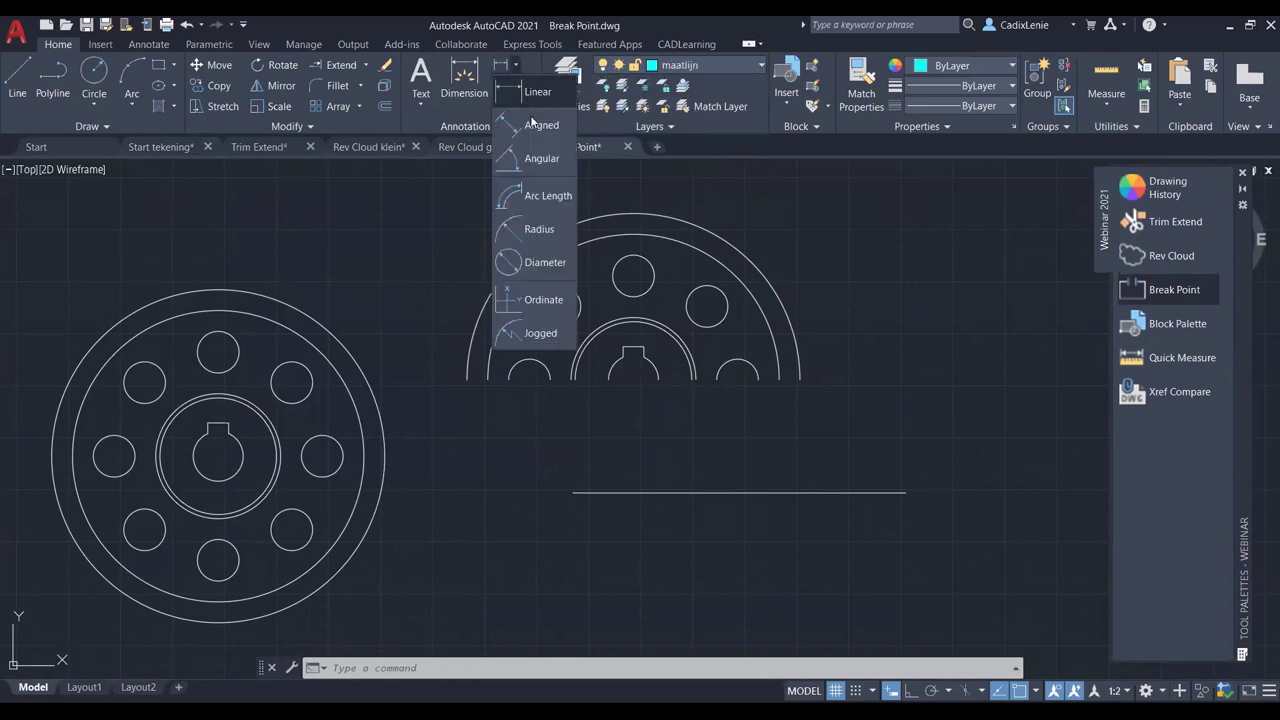
left_click(535, 197)
left_click(474, 330)
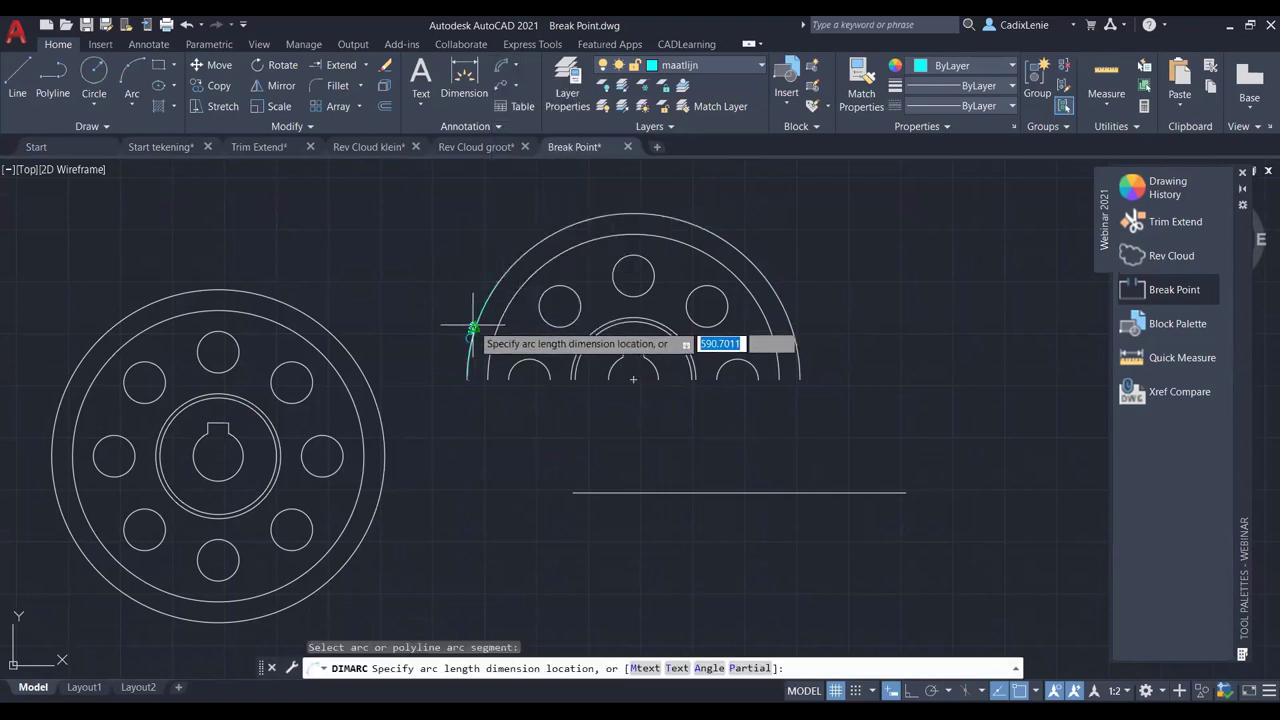
left_click(455, 322)
scroll(463, 347, "up", 2)
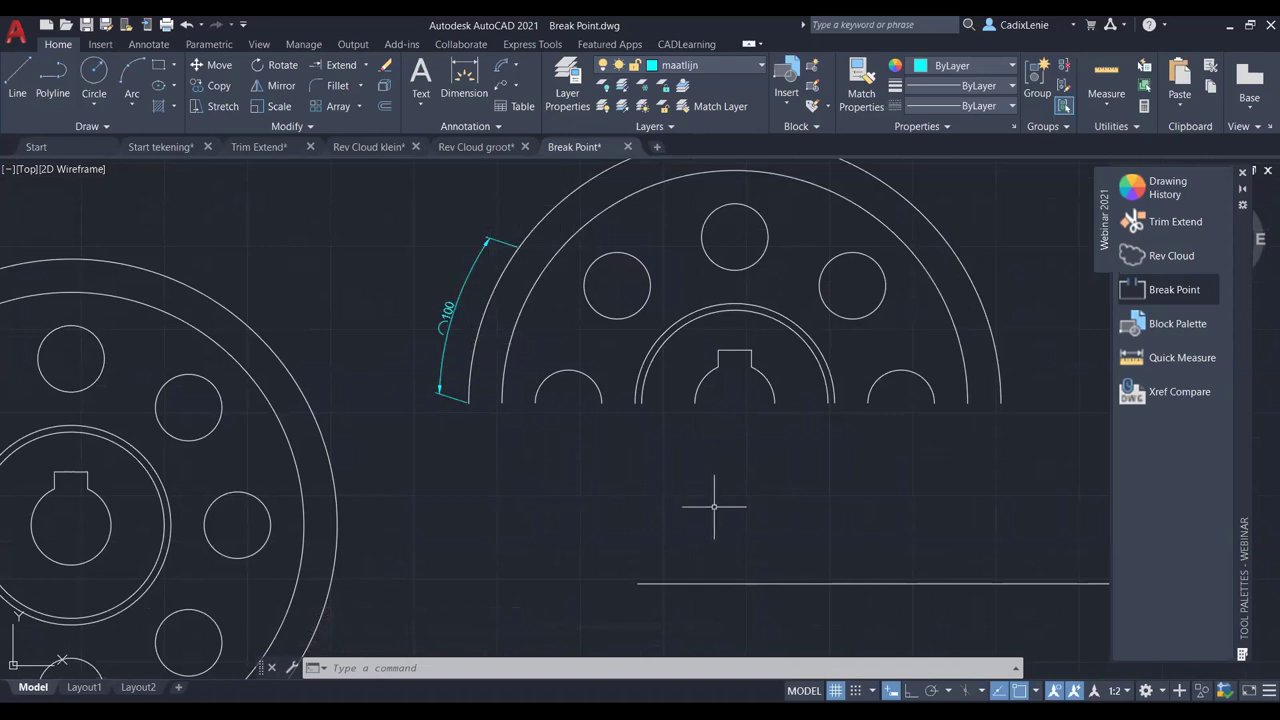
scroll(714, 507, "up", 1)
middle_click_drag(714, 507, 466, 363)
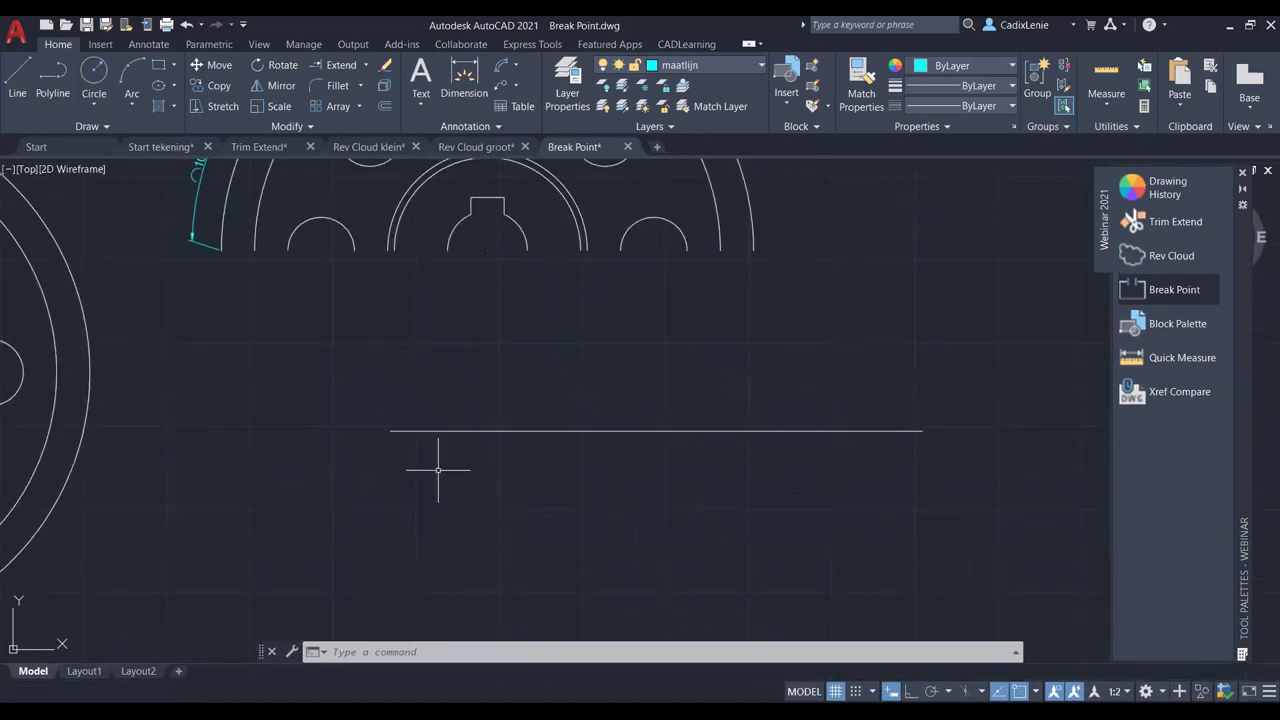
Step: Break the horizontal line 50 units from its left end
left_click(290, 125)
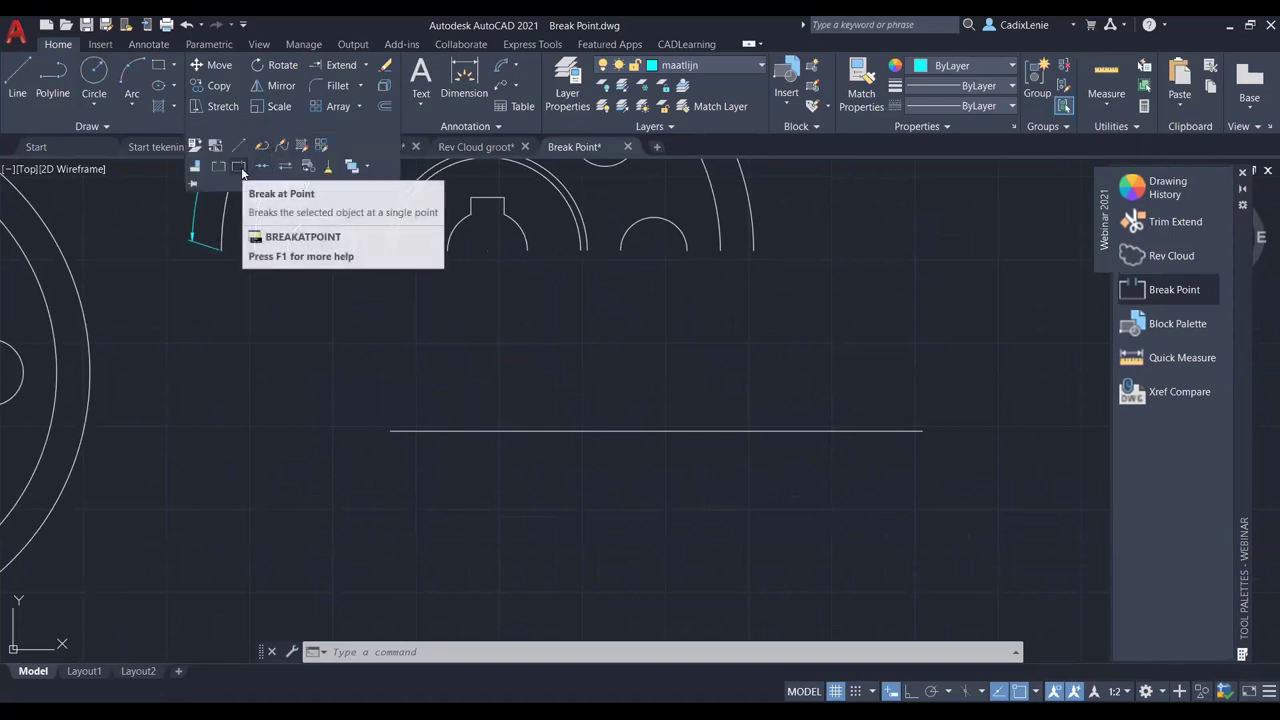
left_click(240, 168)
left_click(429, 431)
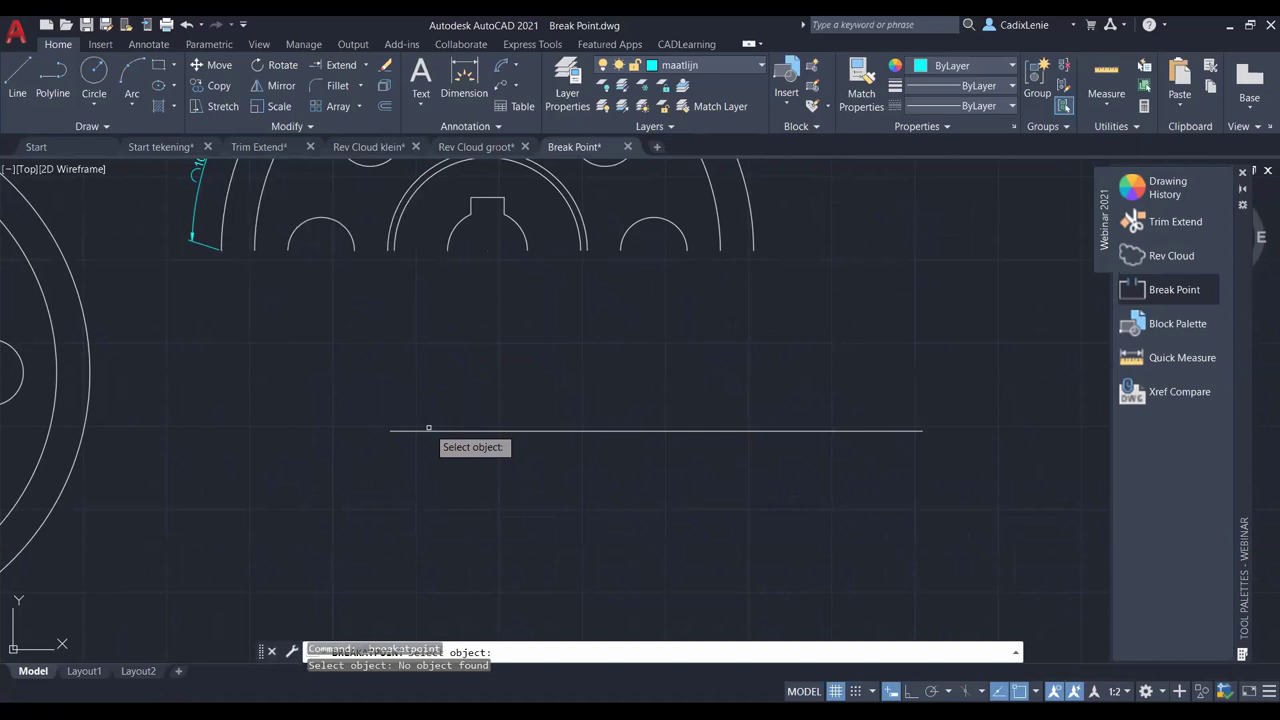
left_click(429, 431)
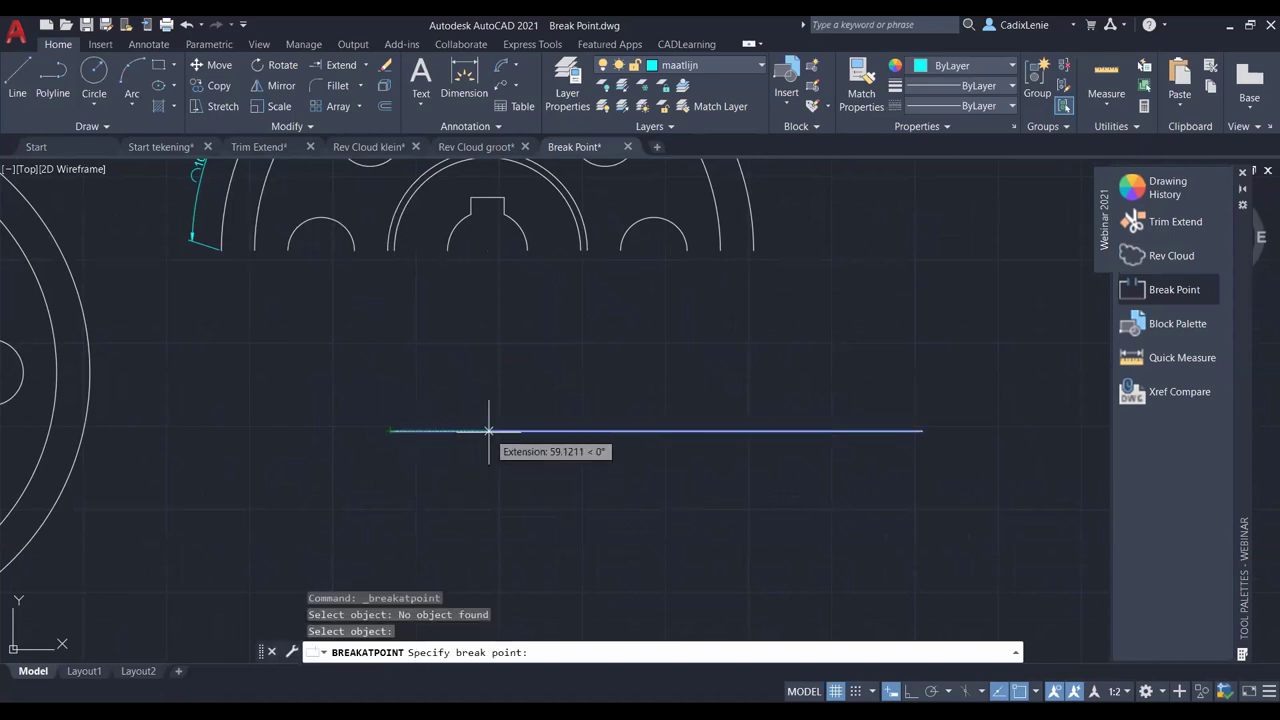
type("50")
key("Return")
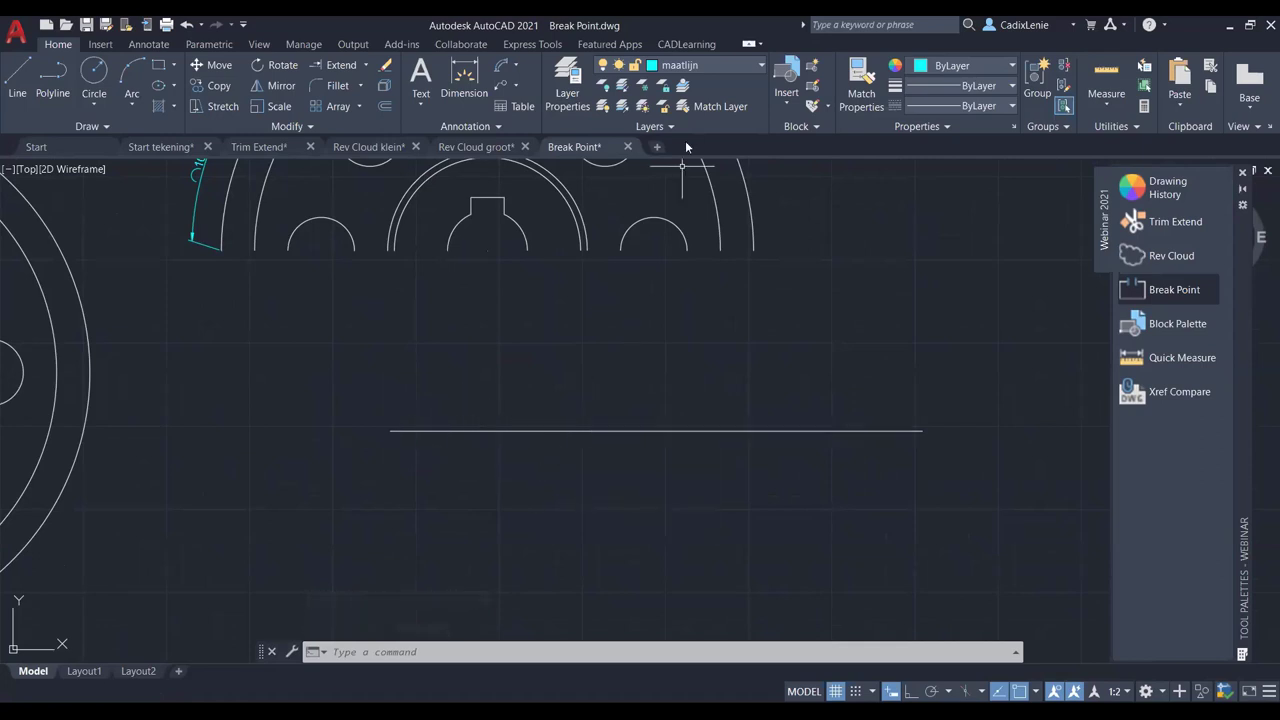
Step: Add a 50 linear dimension from the line's left end to the break, then return to Start tekening
left_click(517, 62)
left_click(535, 92)
left_click(390, 431)
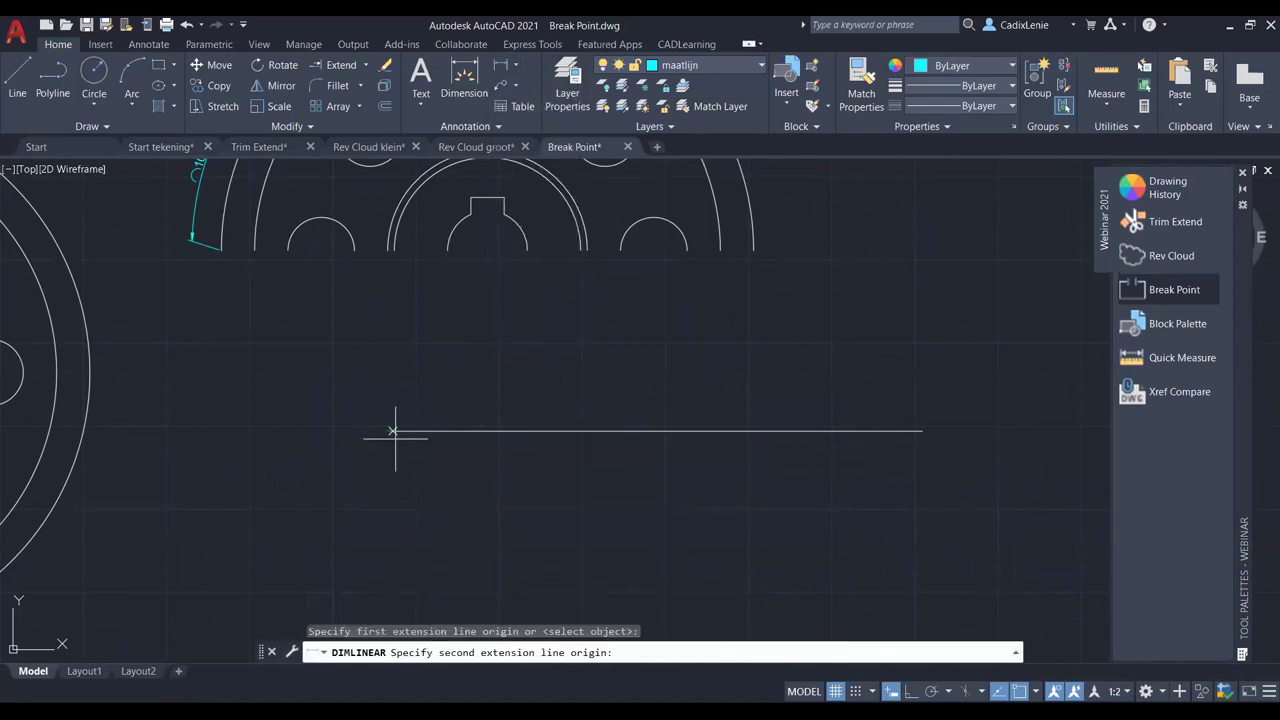
left_click(474, 431)
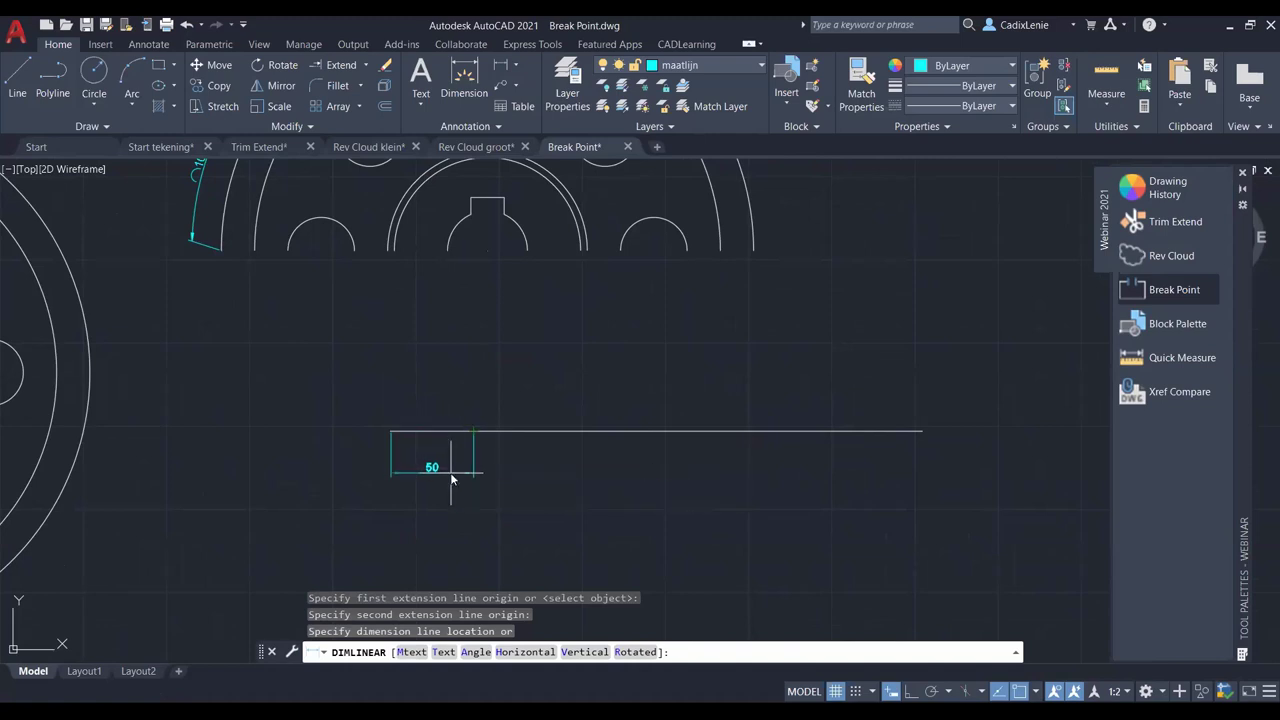
left_click(452, 472)
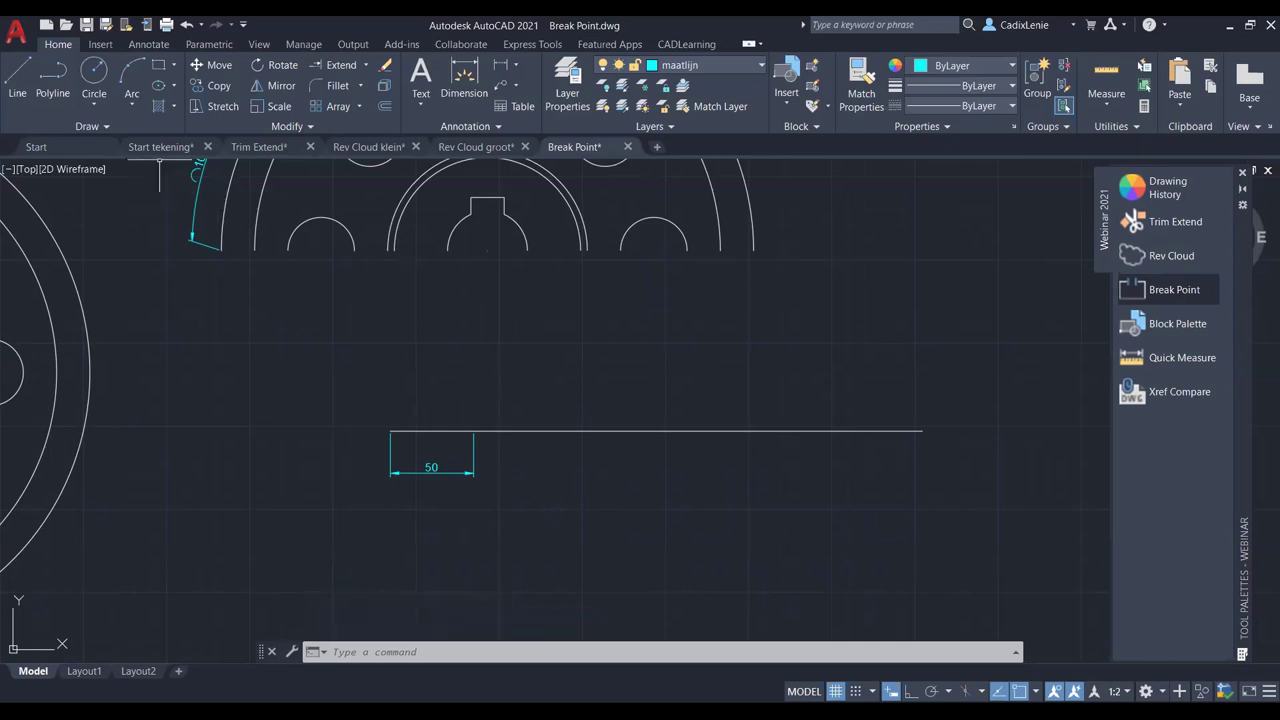
left_click(158, 148)
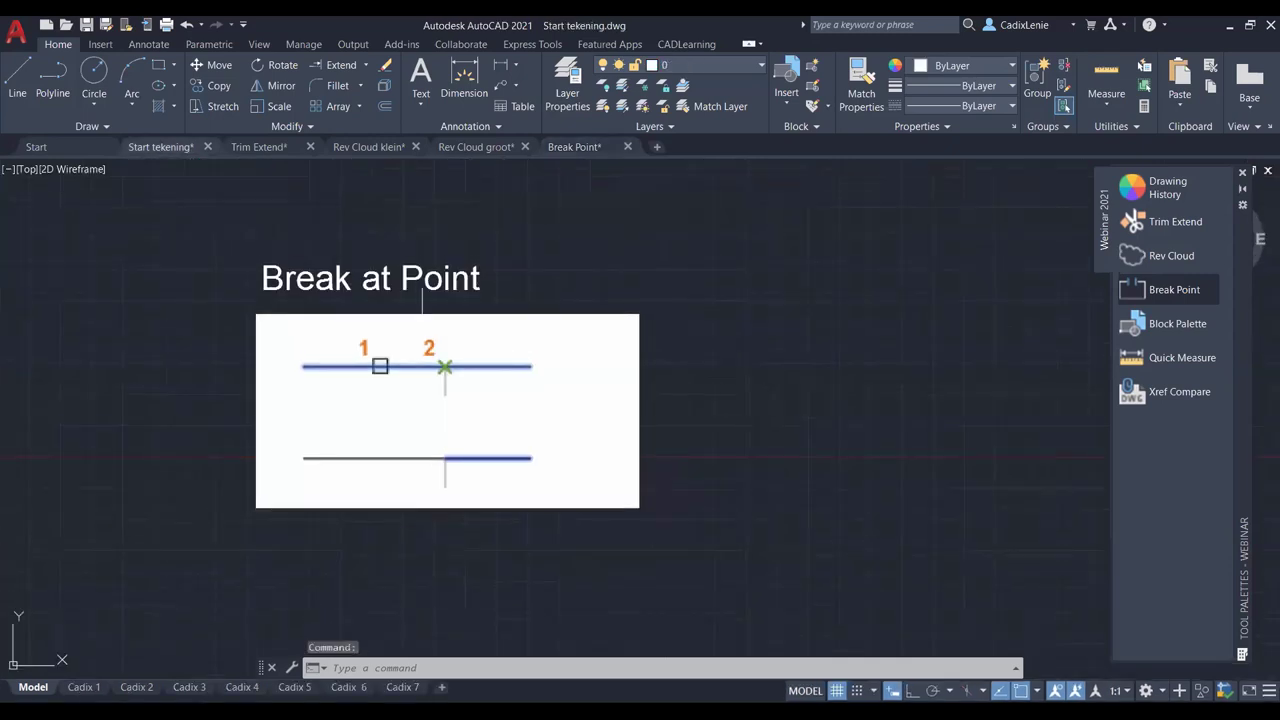
Step: Display the Blocks Palette overview image in the Start tekening drawing
left_click(1190, 330)
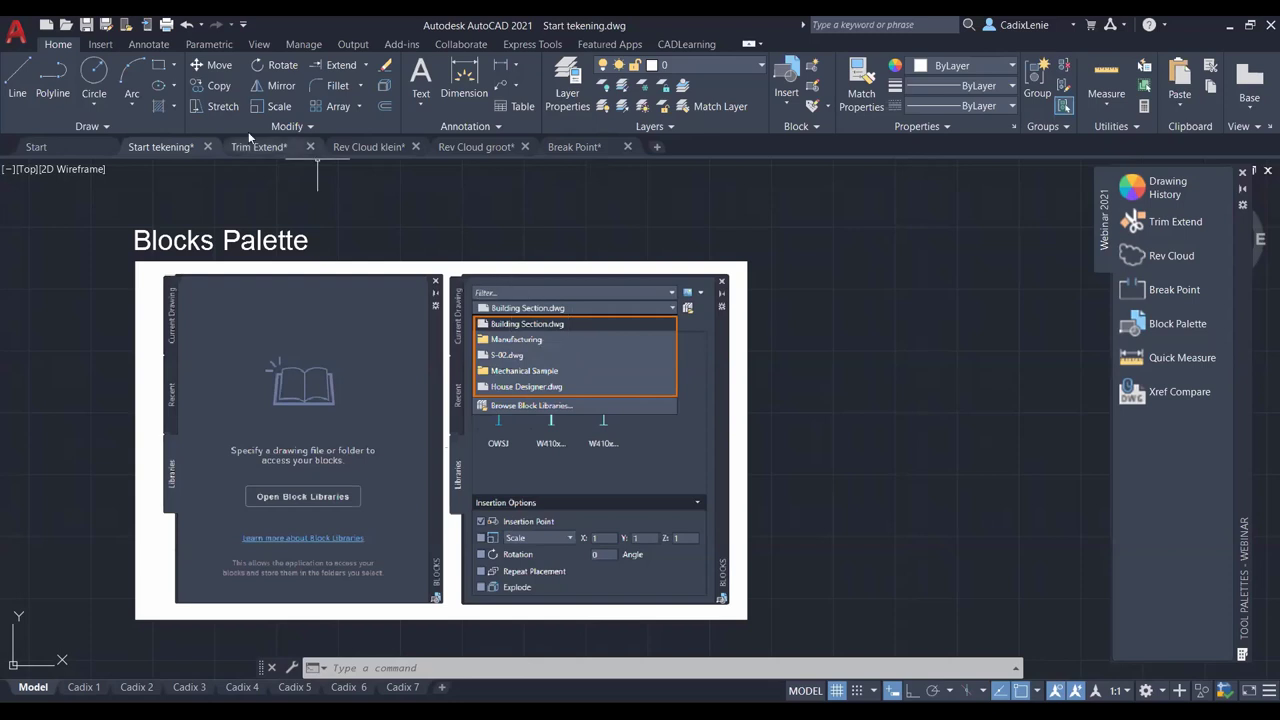
left_click(67, 24)
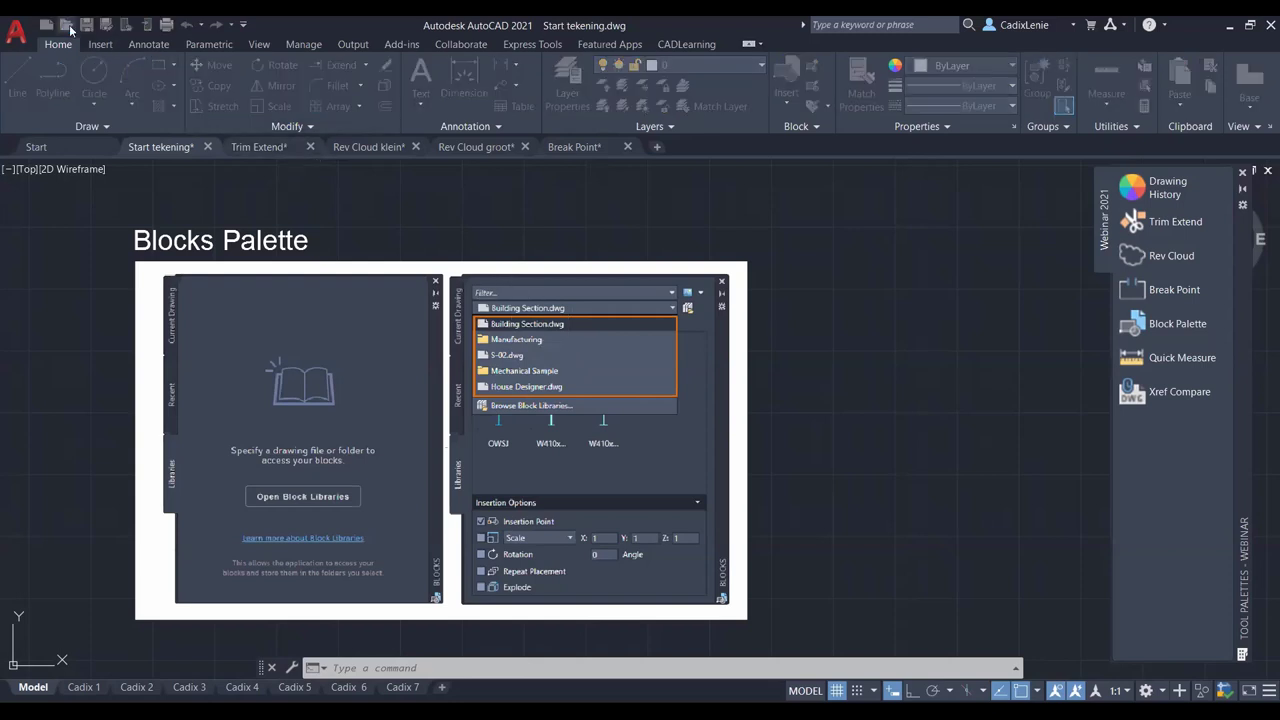
Step: Open Block Palette.dwg and temporarily convert its dense hatches to solid
left_click(540, 262)
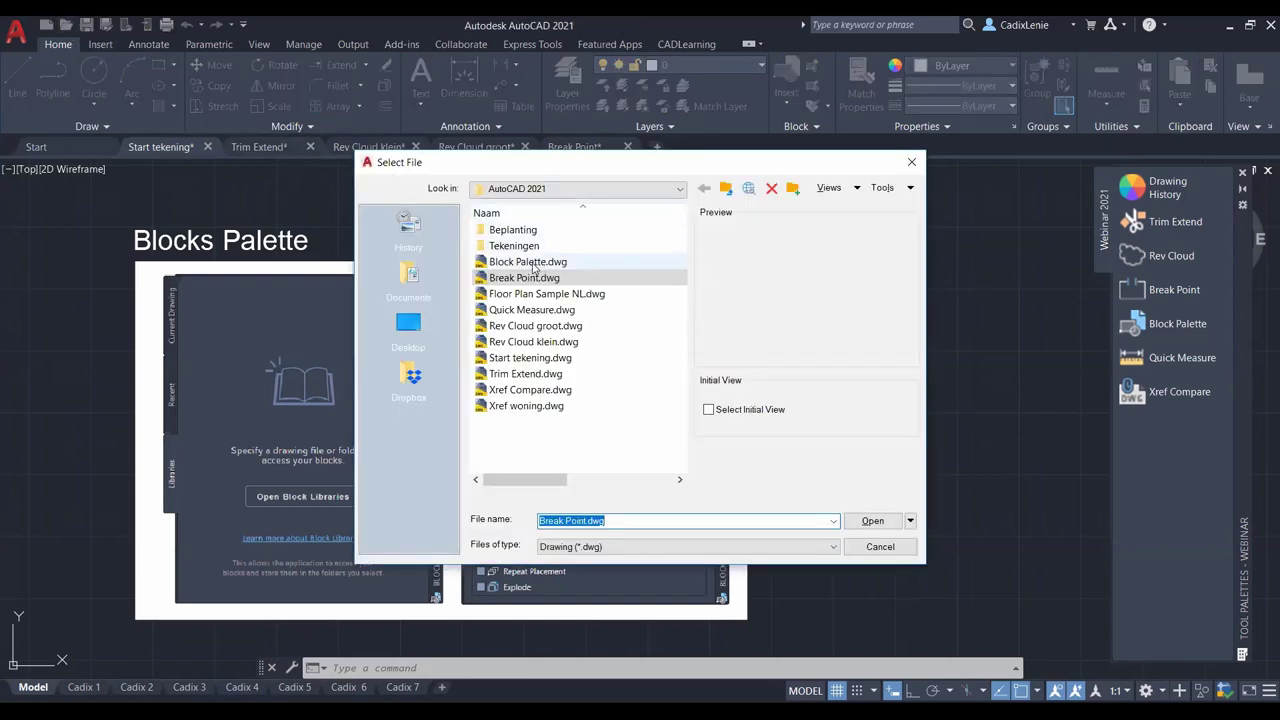
left_click(848, 529)
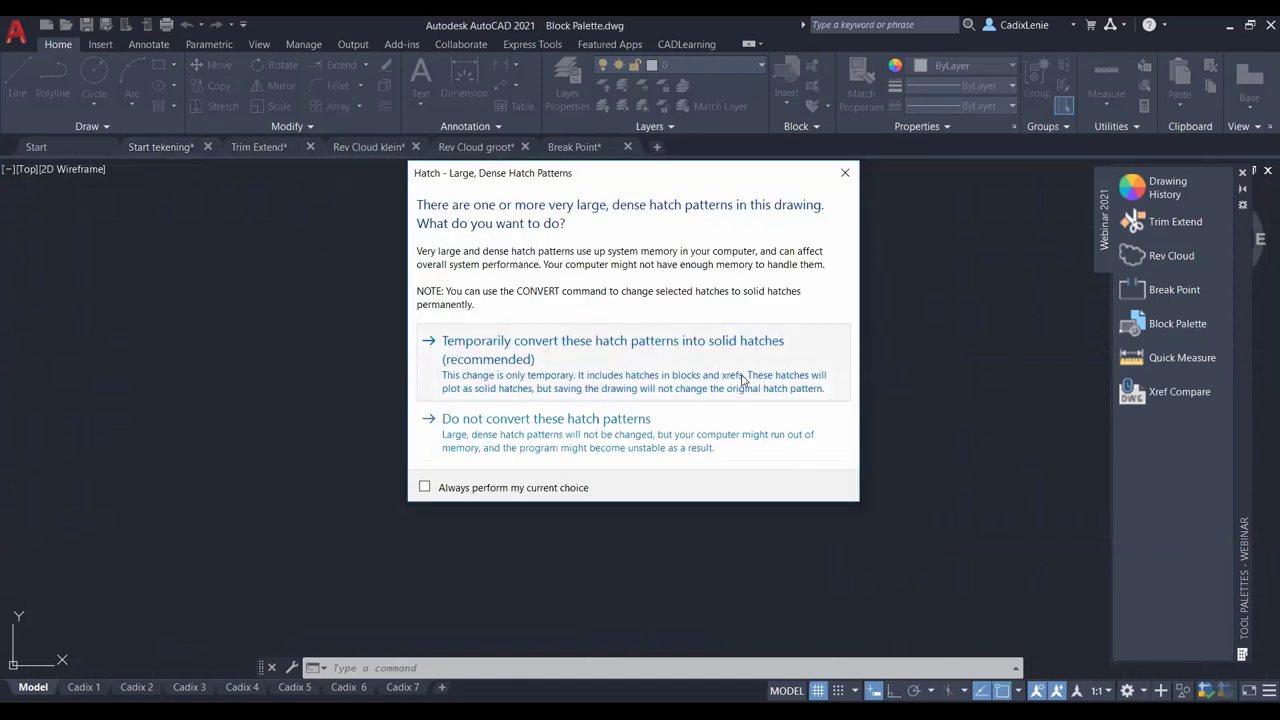
left_click(742, 380)
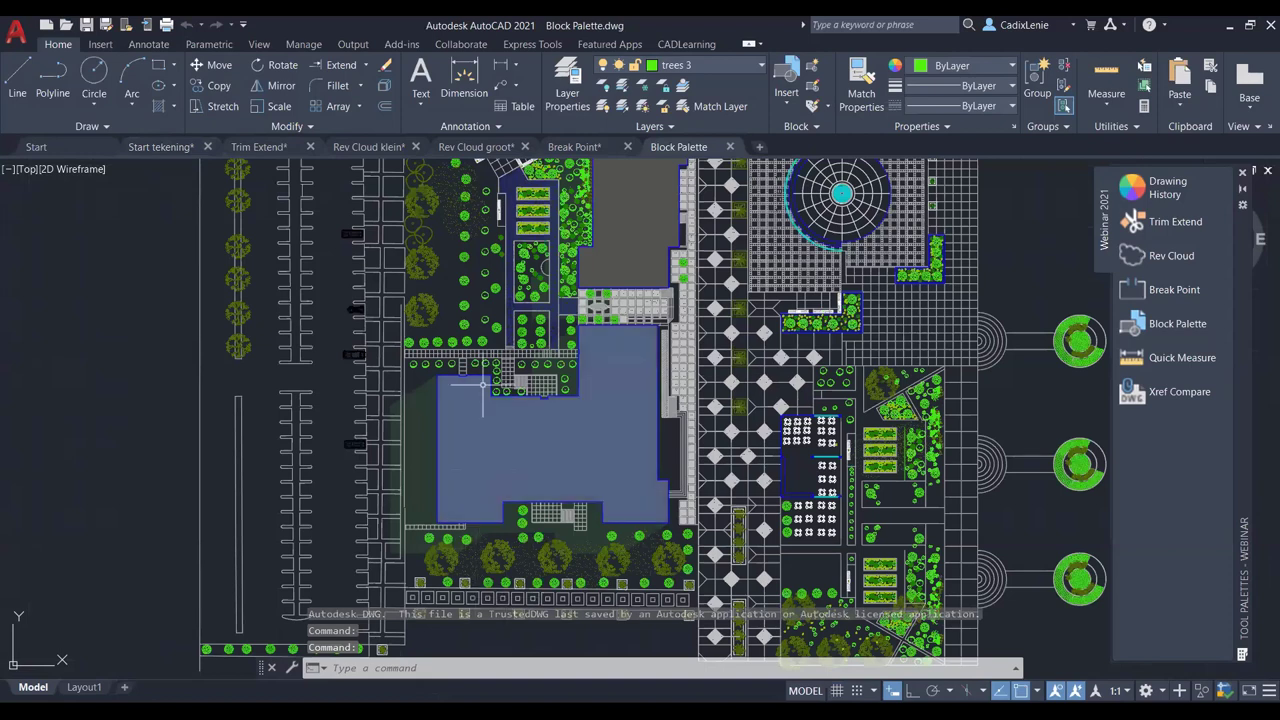
Step: Zoom in on the building and tree rows at the bottom of the site plan
mouse_move(380, 491)
middle_mouse_down()
mouse_move(535, 401)
mouse_move(555, 531)
middle_mouse_up()
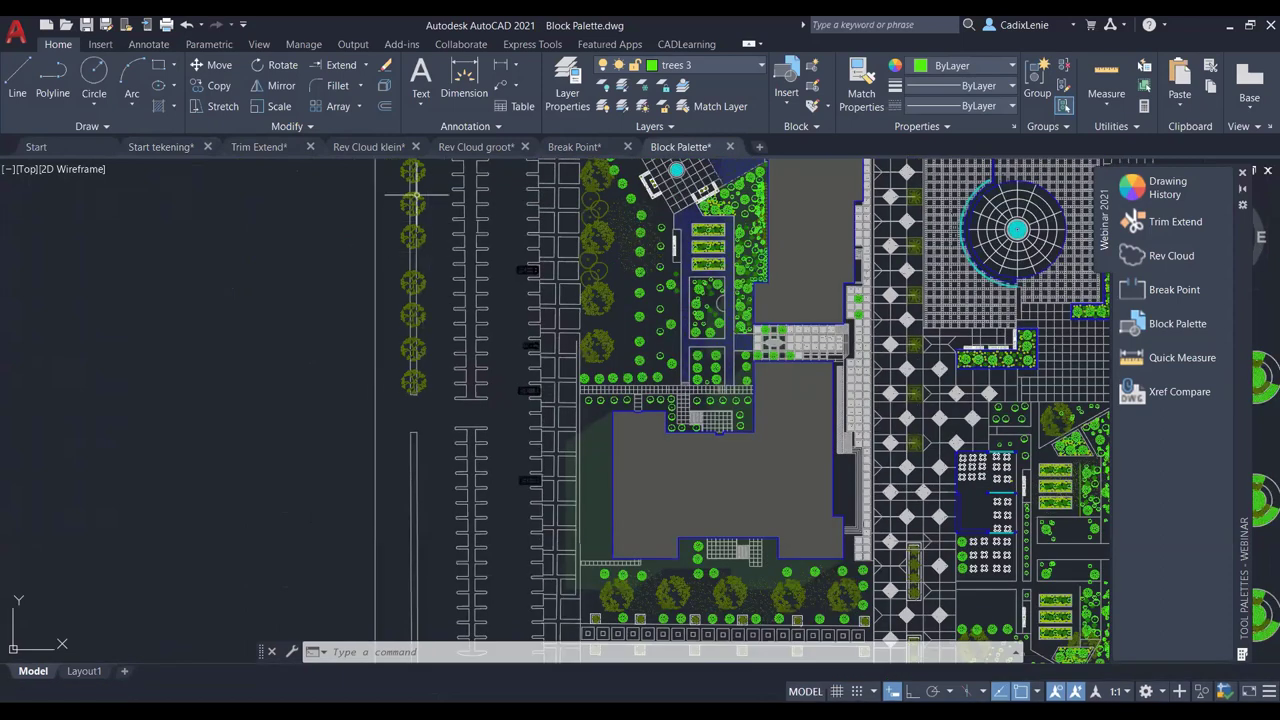
middle_click_drag(514, 602, 569, 391)
scroll(504, 449, "up", 2)
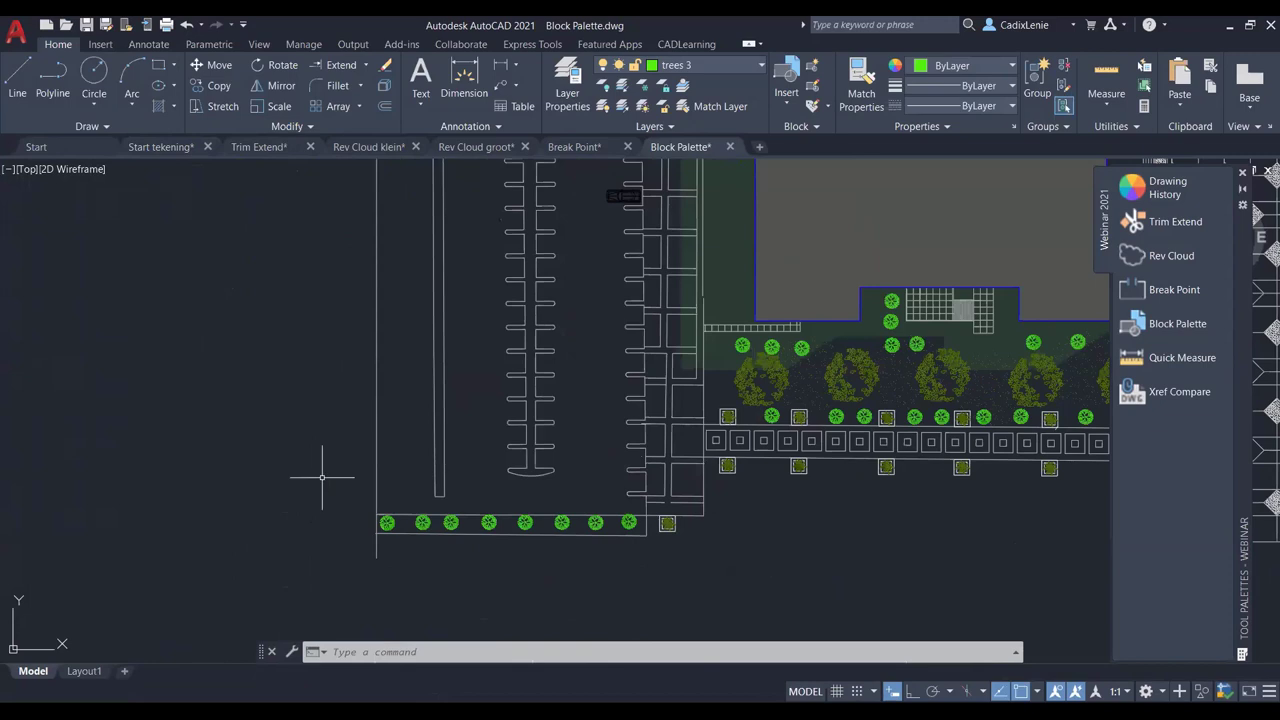
middle_click_drag(466, 400, 259, 479)
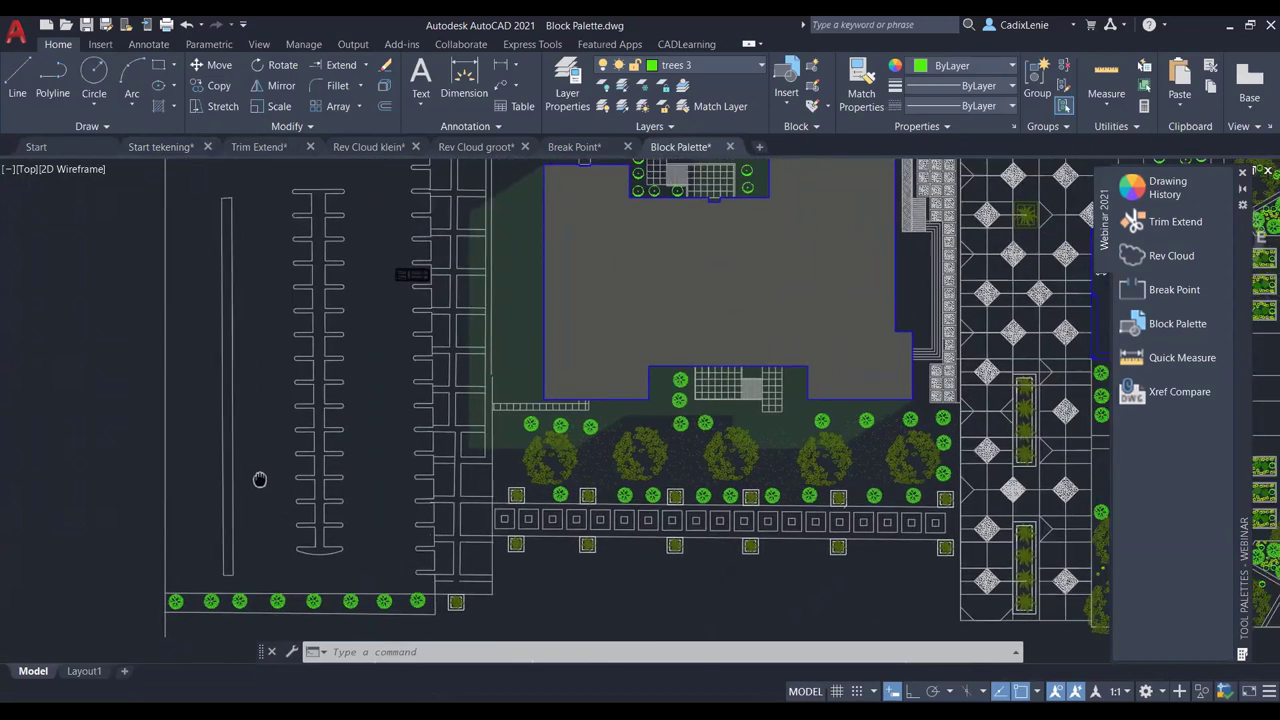
left_click(834, 345)
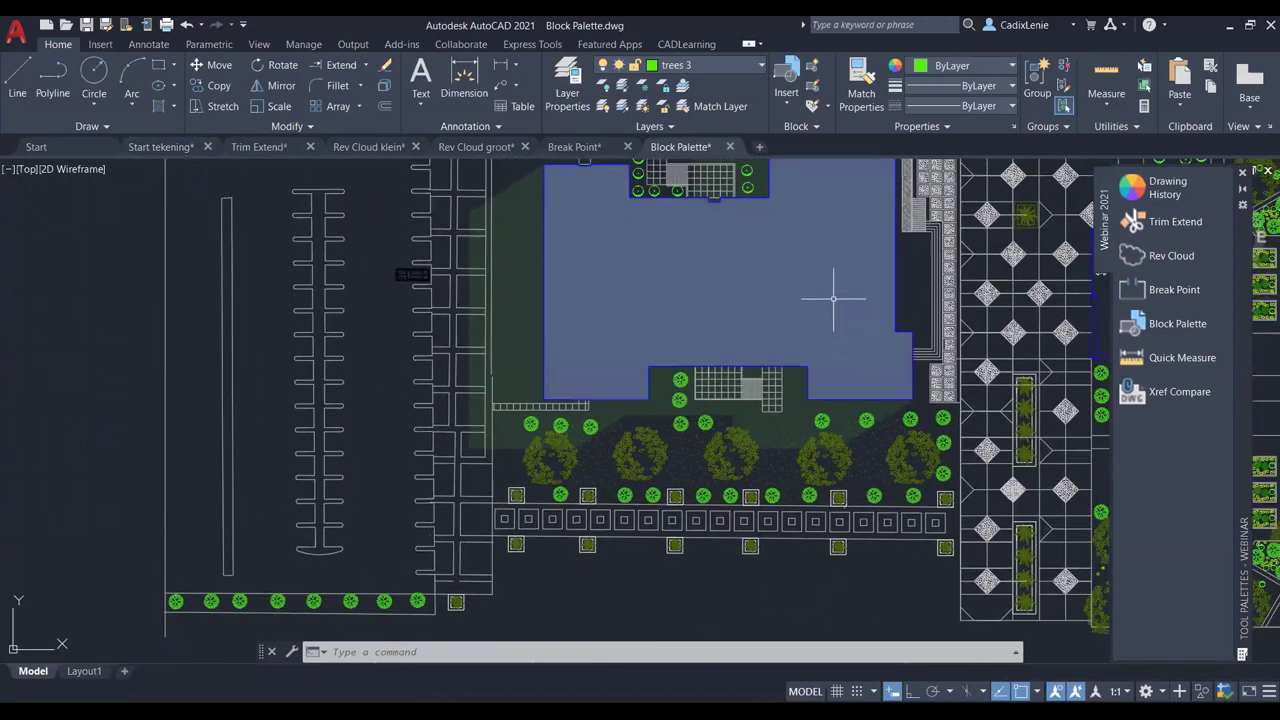
Step: Open the full Blocks palette on its Libraries tab
left_click(788, 100)
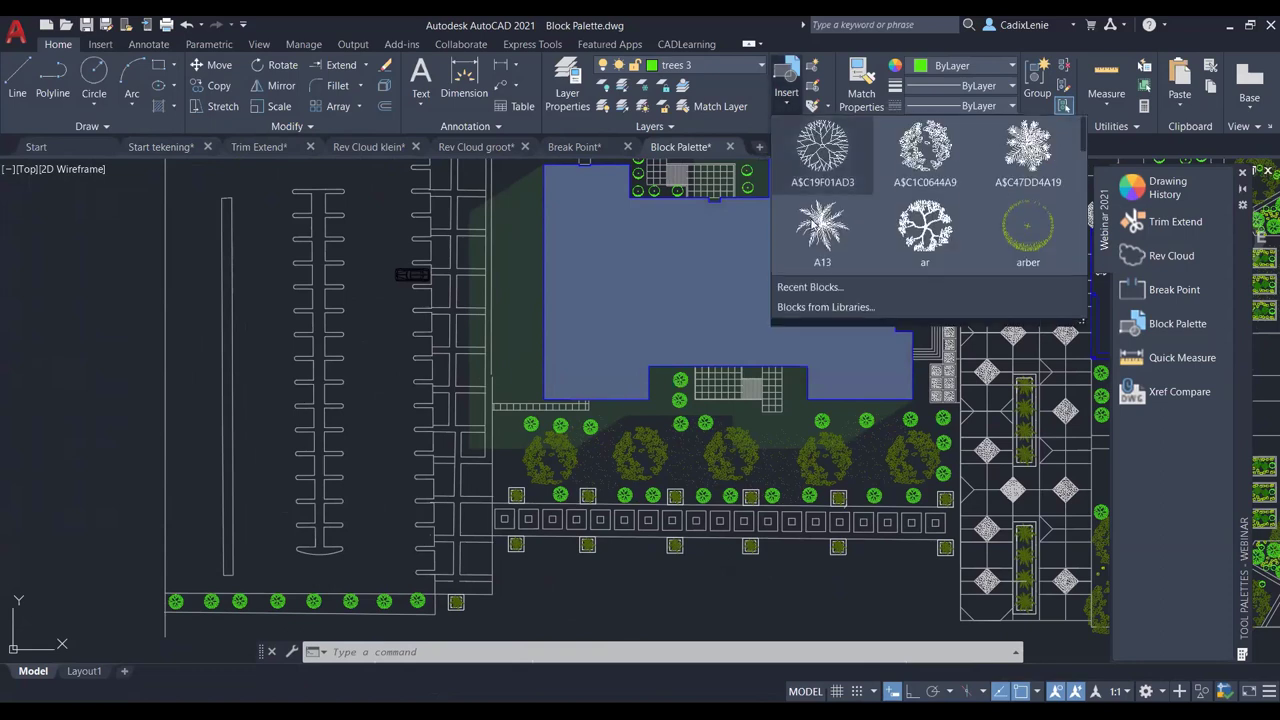
left_click(800, 287)
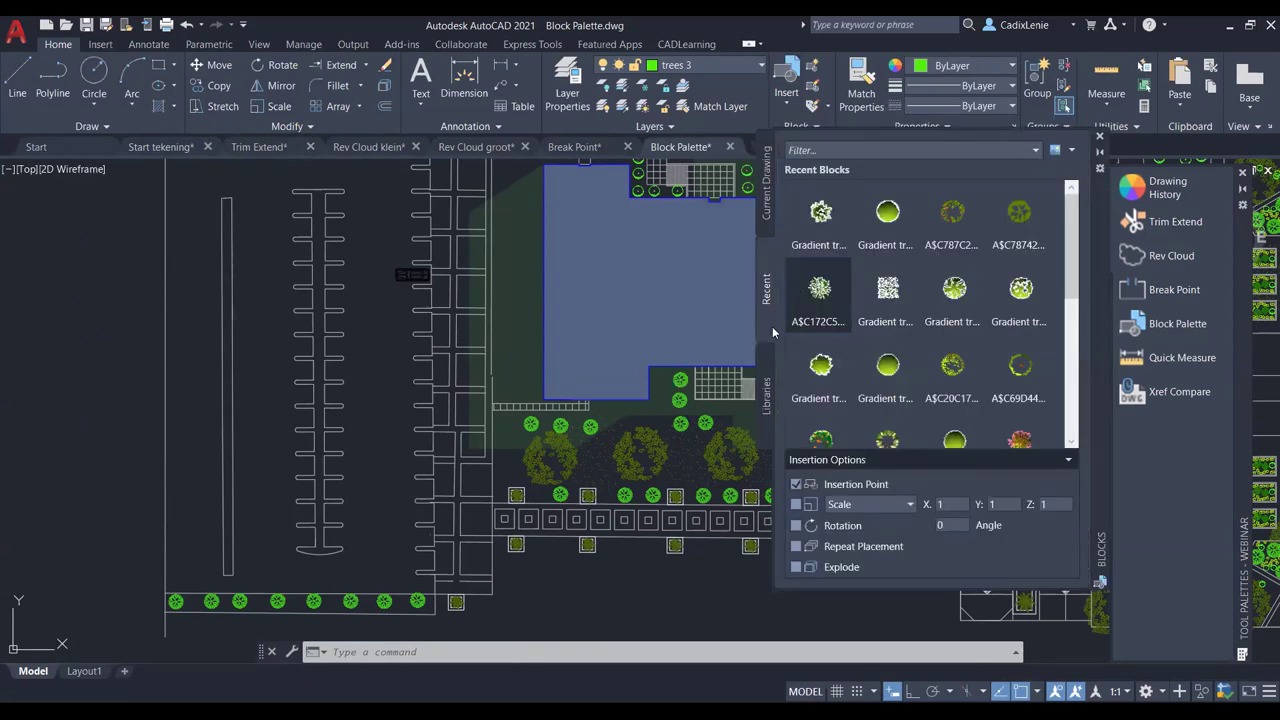
left_click(767, 396)
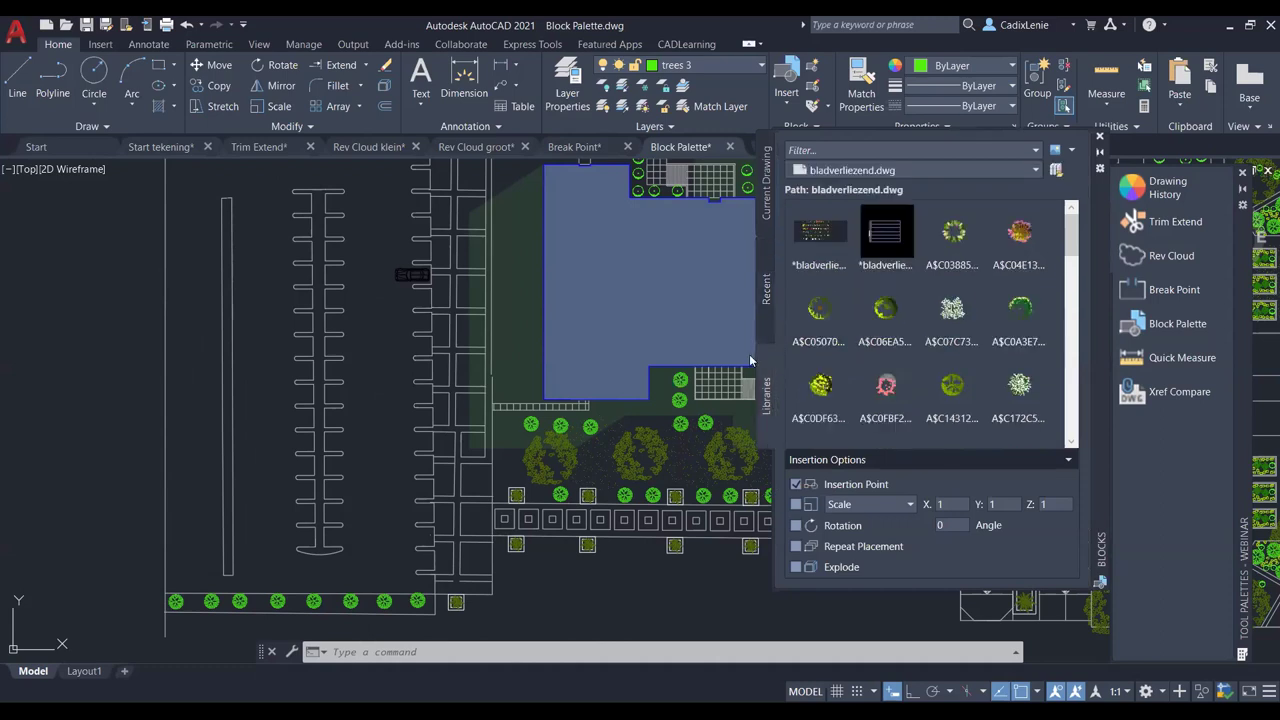
left_click(886, 252)
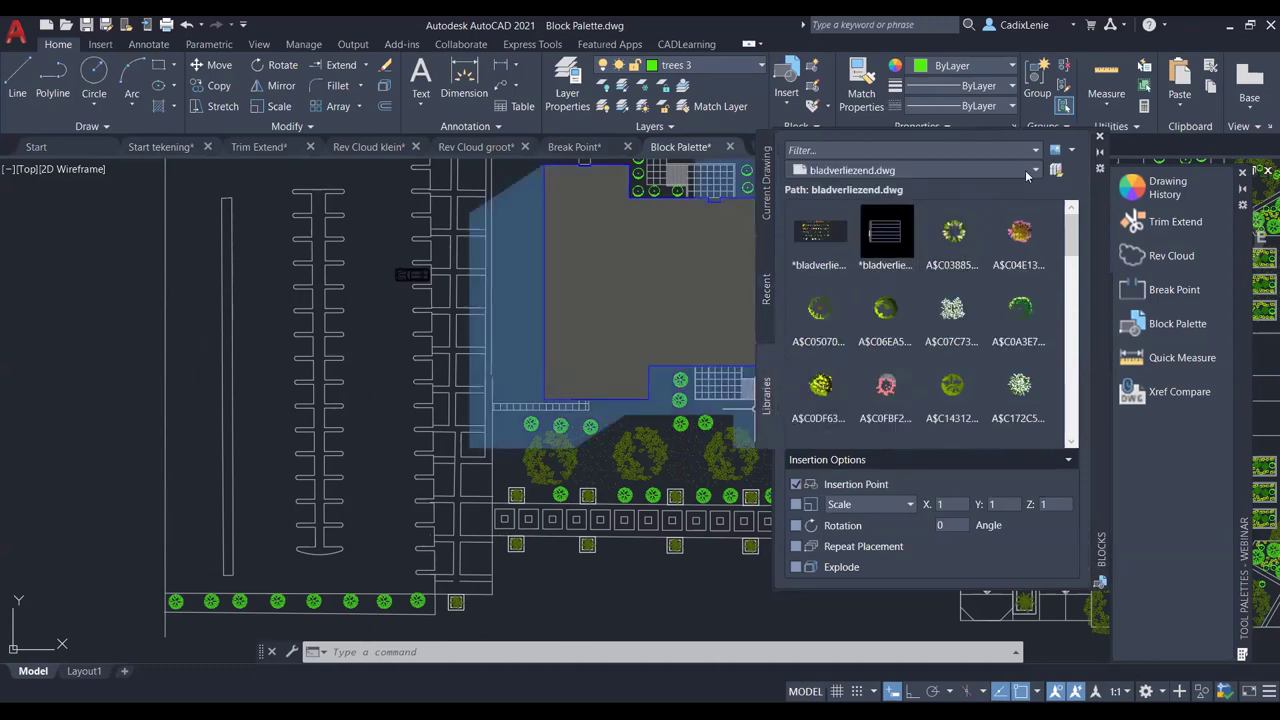
Step: Switch the block library to bladhoudend wintergroen.dwg and turn object snapping off
left_click(1015, 172)
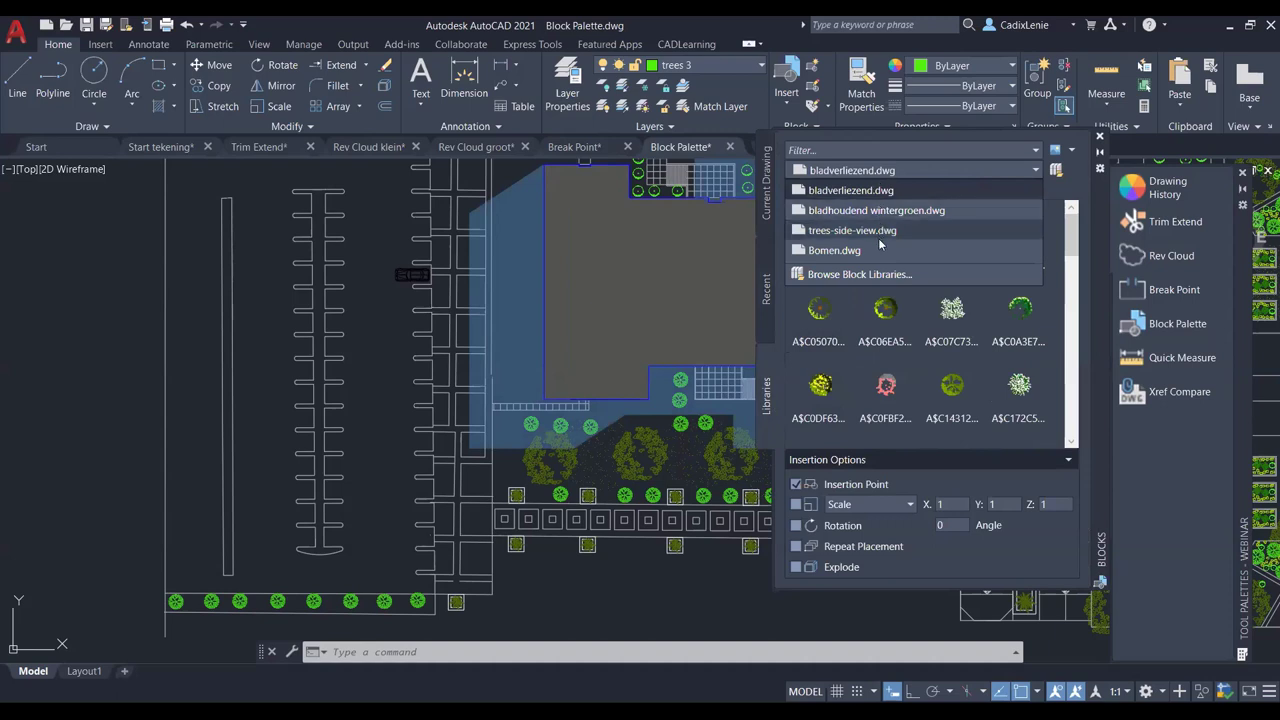
left_click(901, 190)
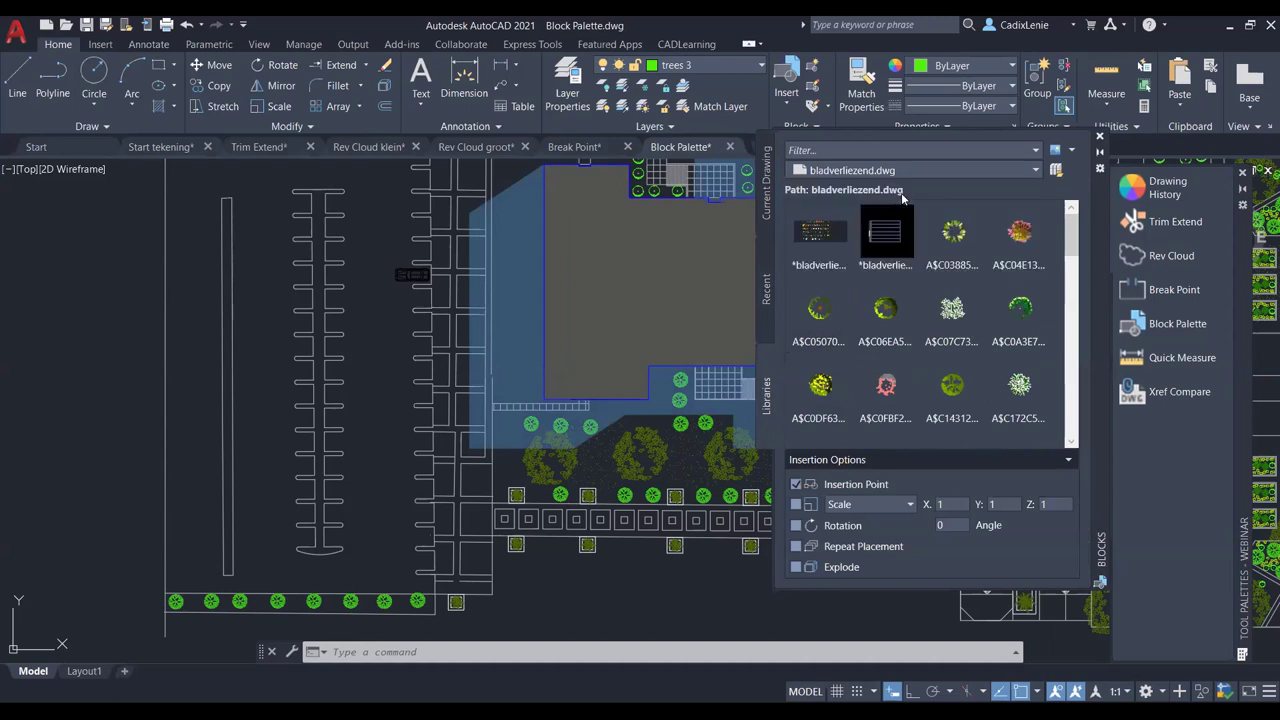
left_click(1022, 173)
left_click(832, 209)
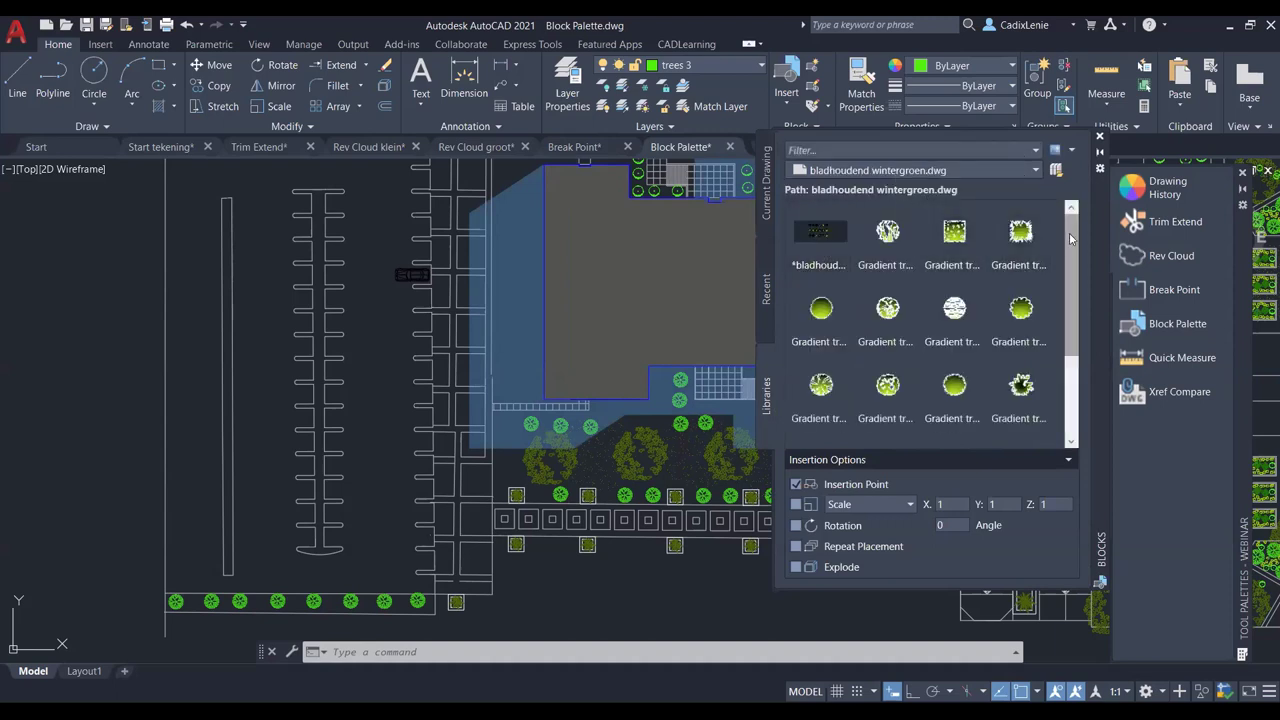
scroll(1068, 331, "down", 3)
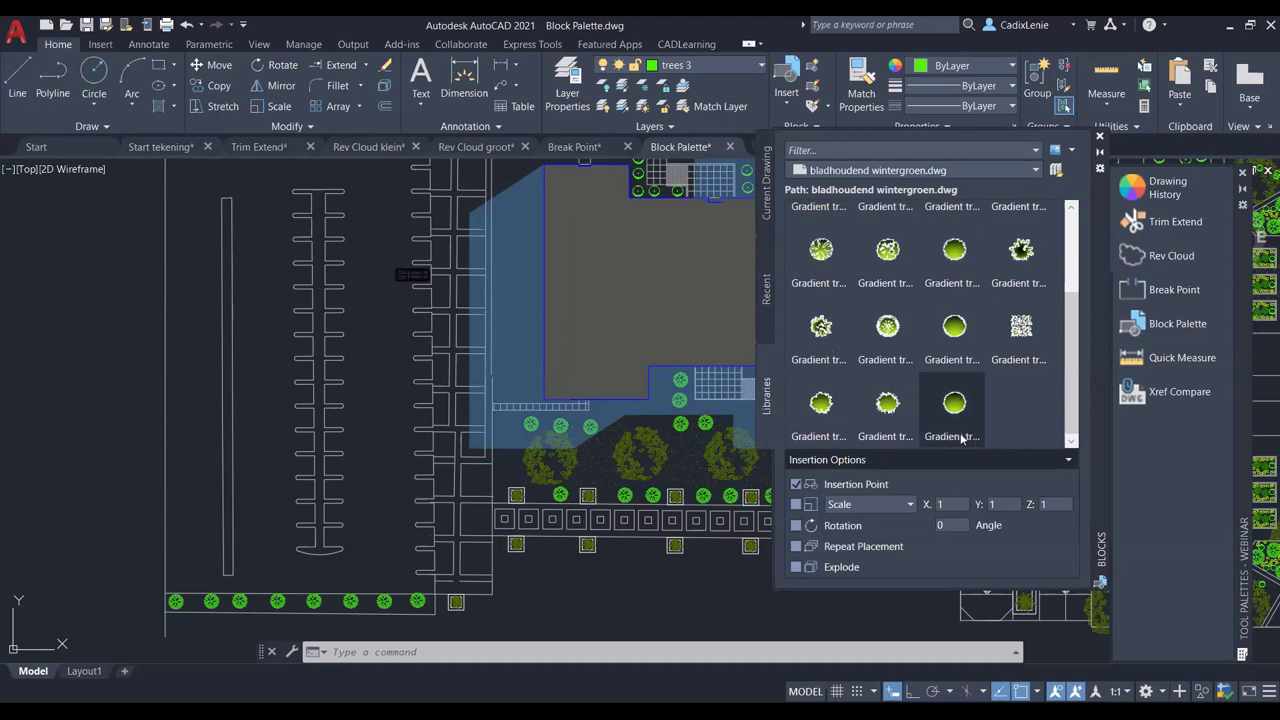
left_click(1020, 693)
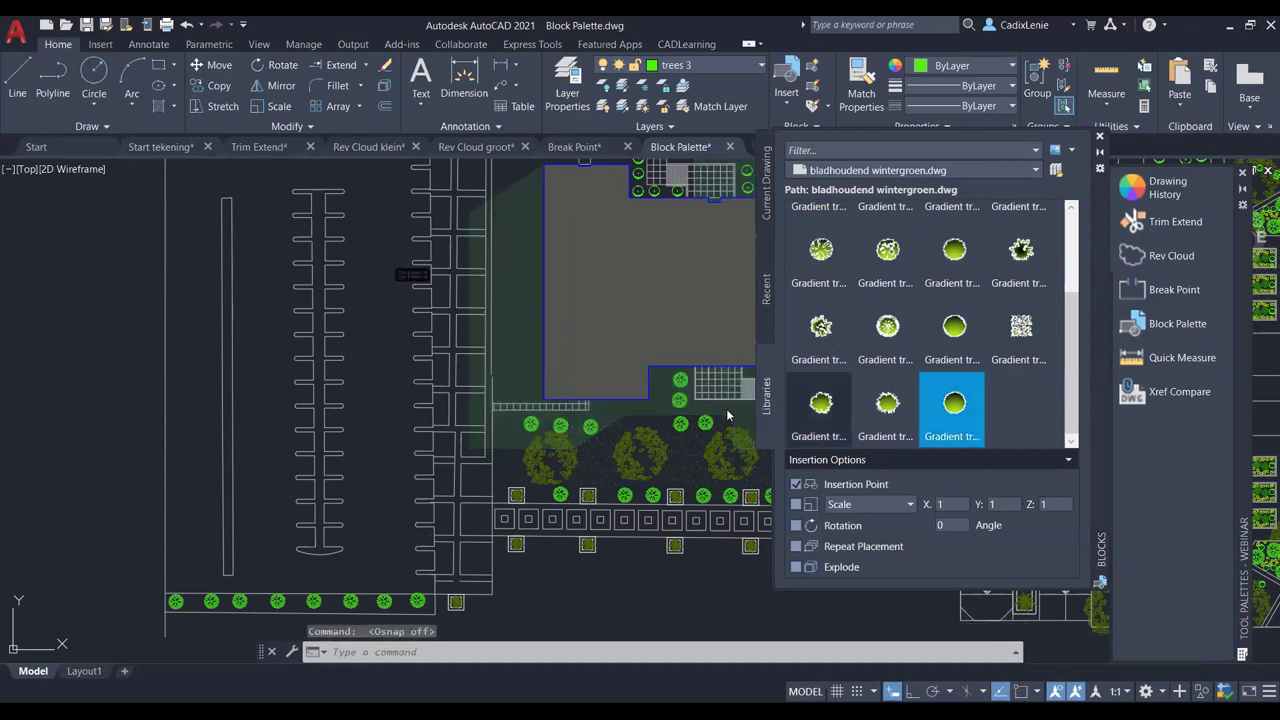
Step: Place two Gradient tree blocks, one above the other, on the left strip, then close the palette
left_click(954, 405)
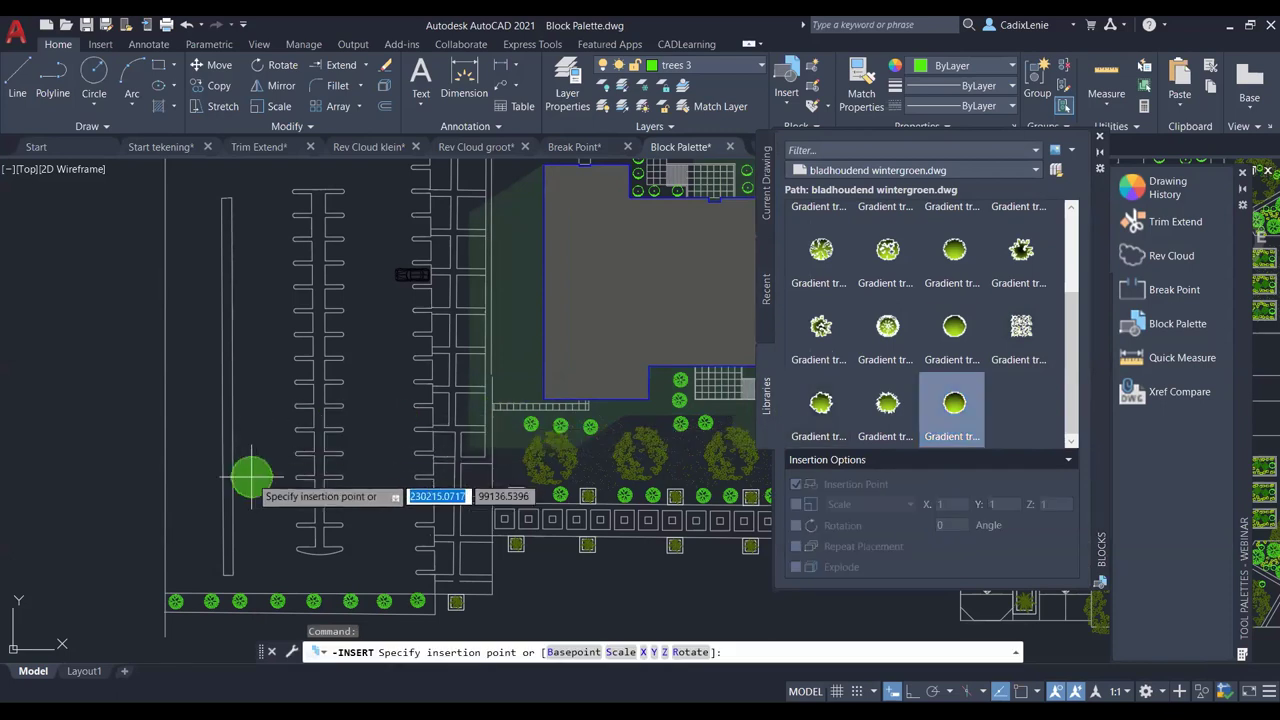
left_click(228, 541)
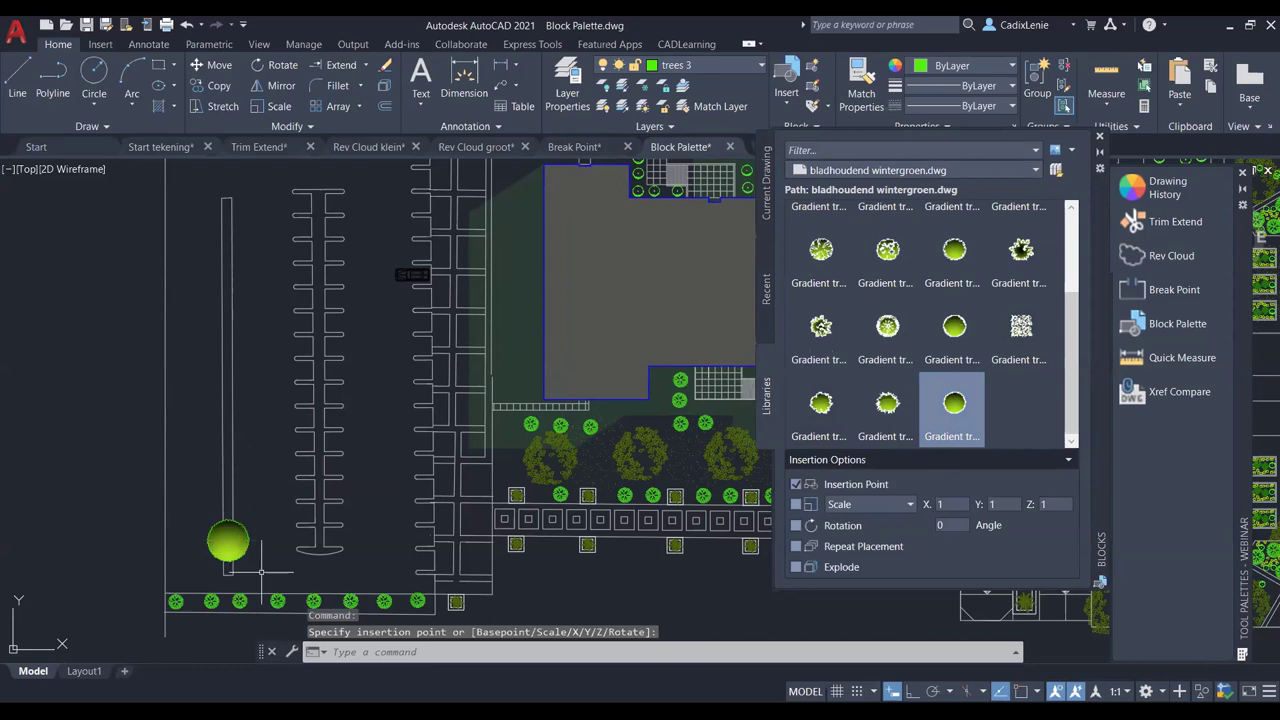
left_click(953, 403)
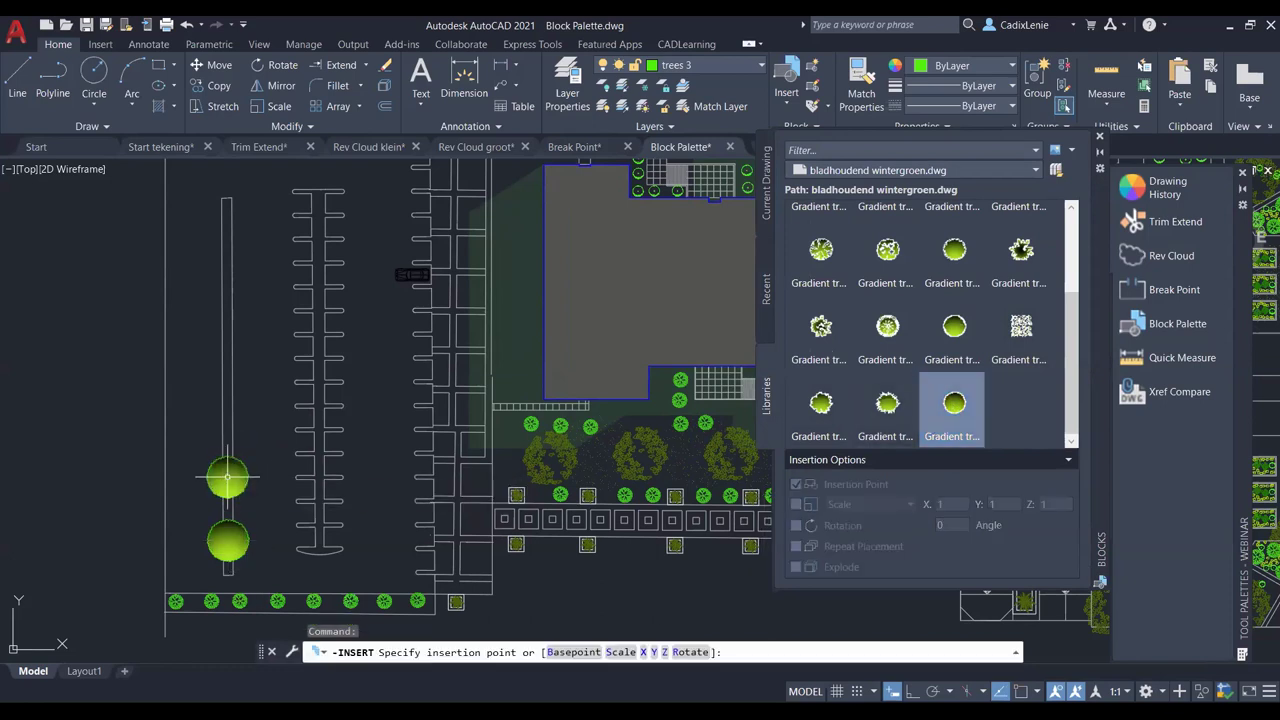
left_click(228, 478)
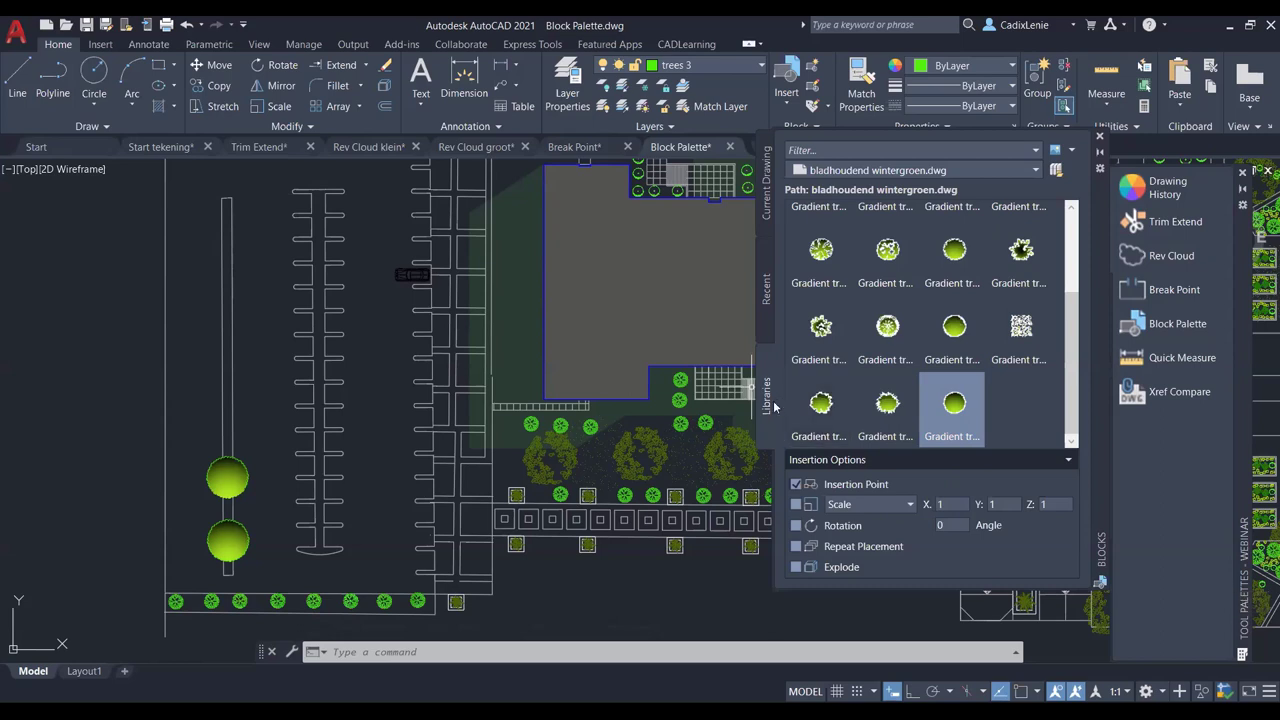
left_click(1101, 142)
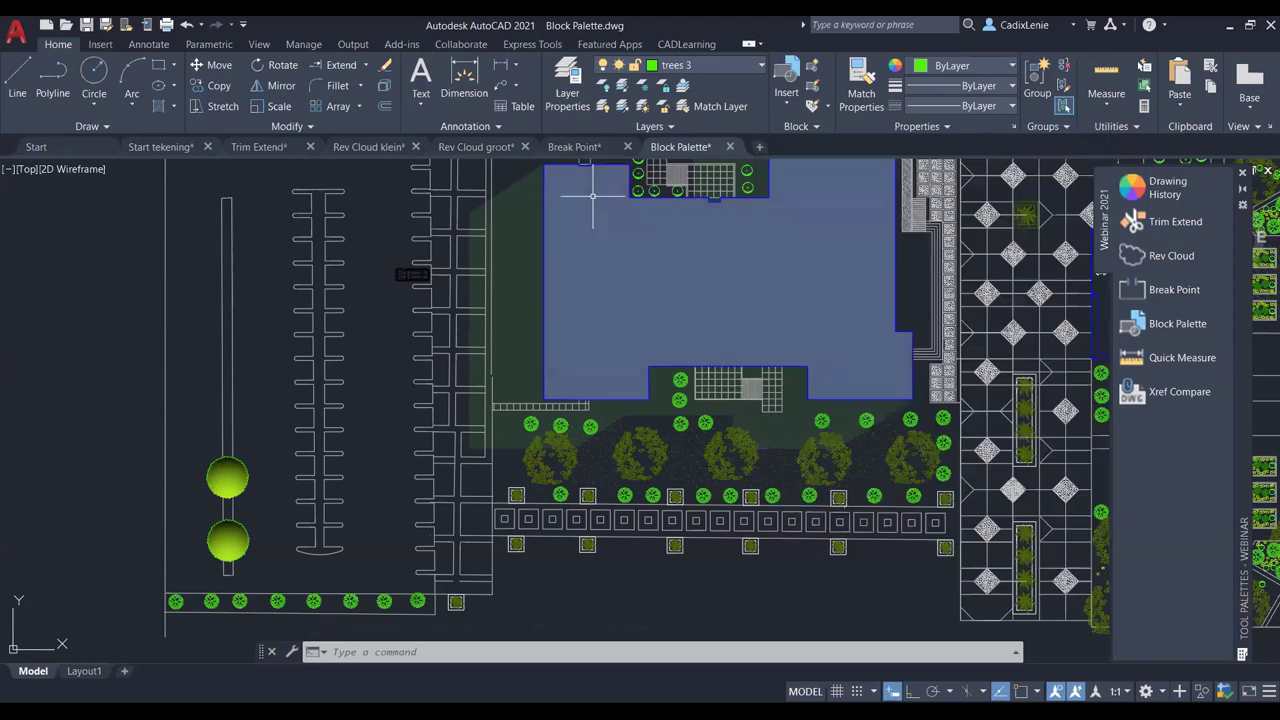
Step: Show the Quick Measure slide in the Start tekening drawing
left_click(160, 147)
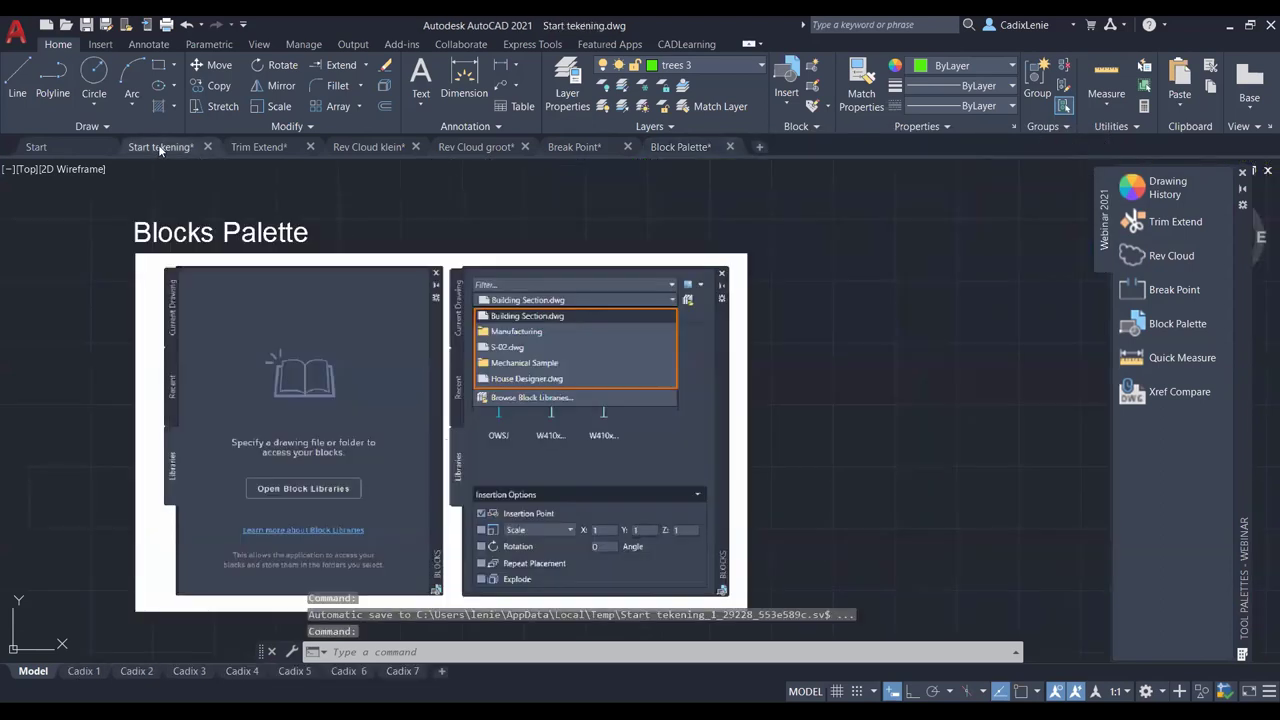
left_click(1182, 358)
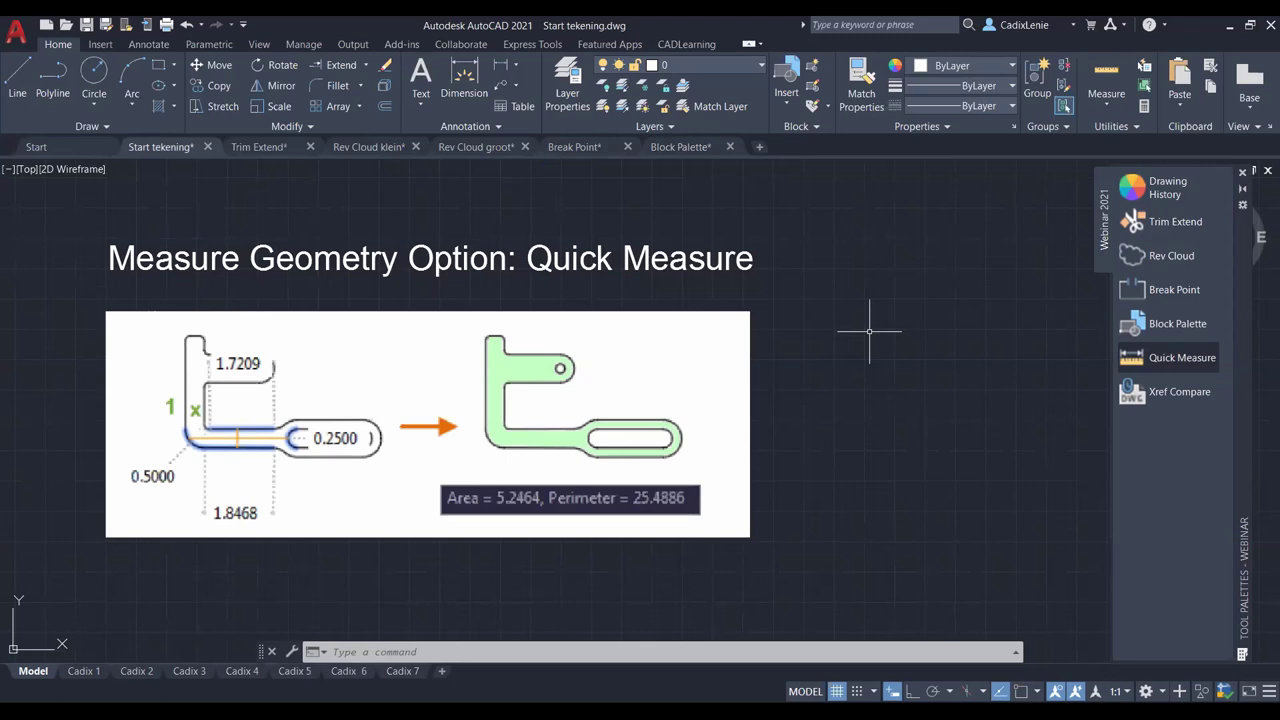
Step: Open the Quick Measure.dwg drawing
left_click(68, 28)
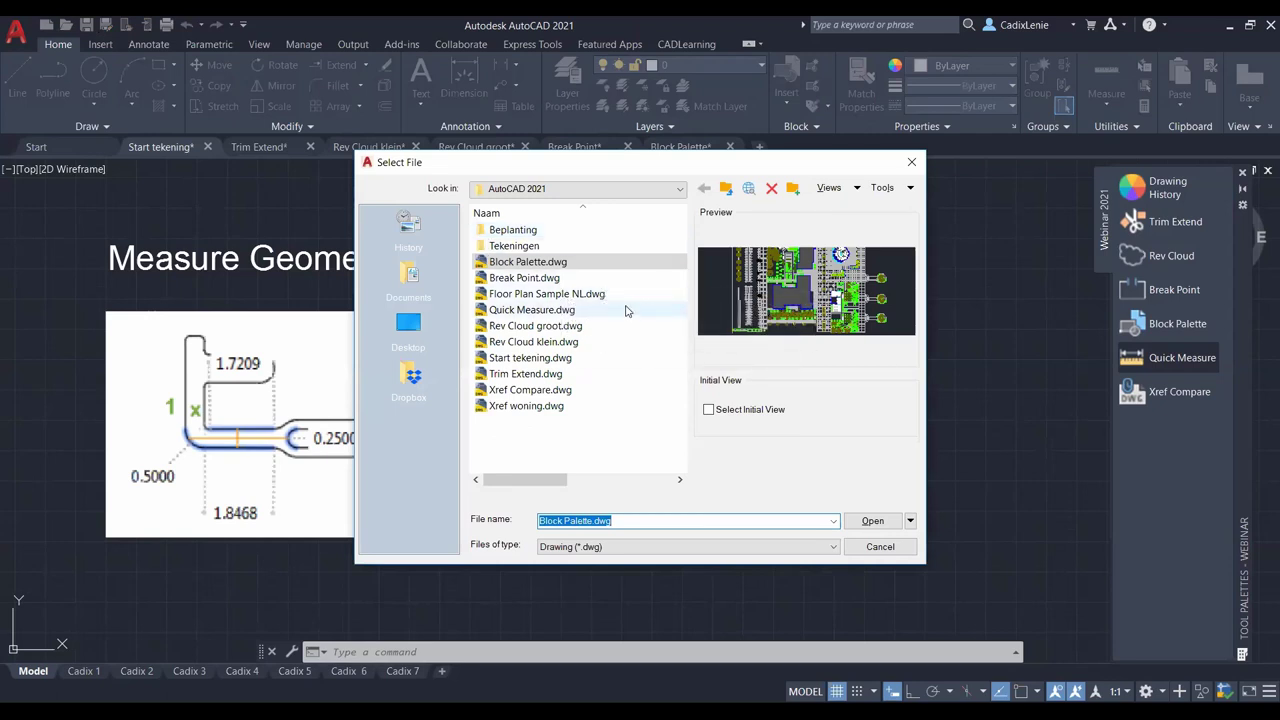
left_click(628, 311)
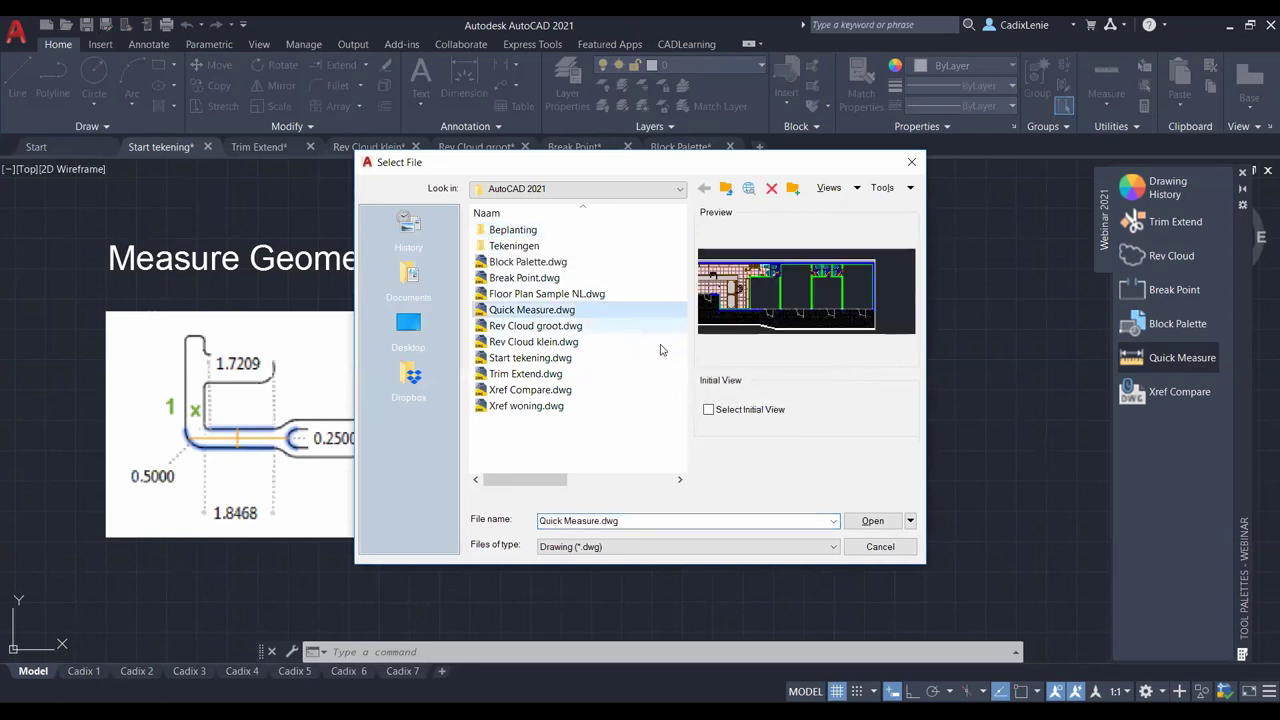
left_click(862, 527)
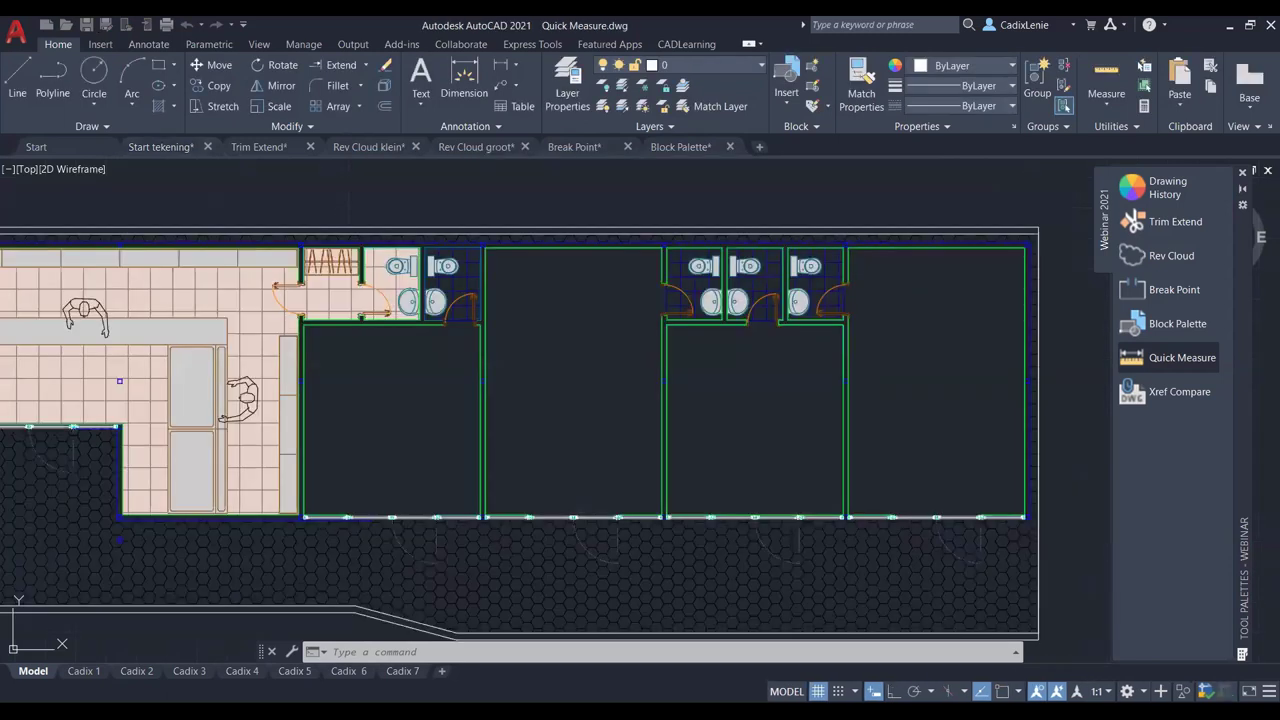
Step: Zoom and pan in close on the rooms and toilets
scroll(571, 428, "down", 3)
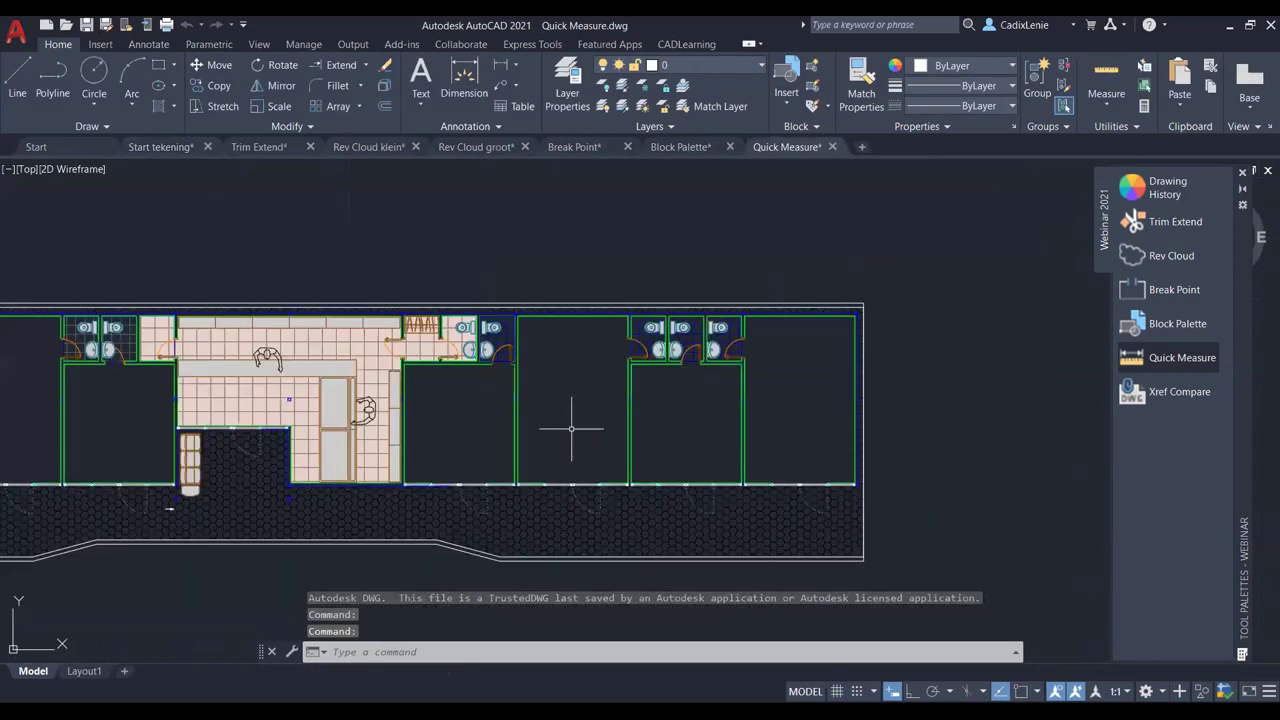
scroll(571, 428, "down", 3)
scroll(452, 432, "up", 1)
middle_click_drag(452, 435, 309, 434)
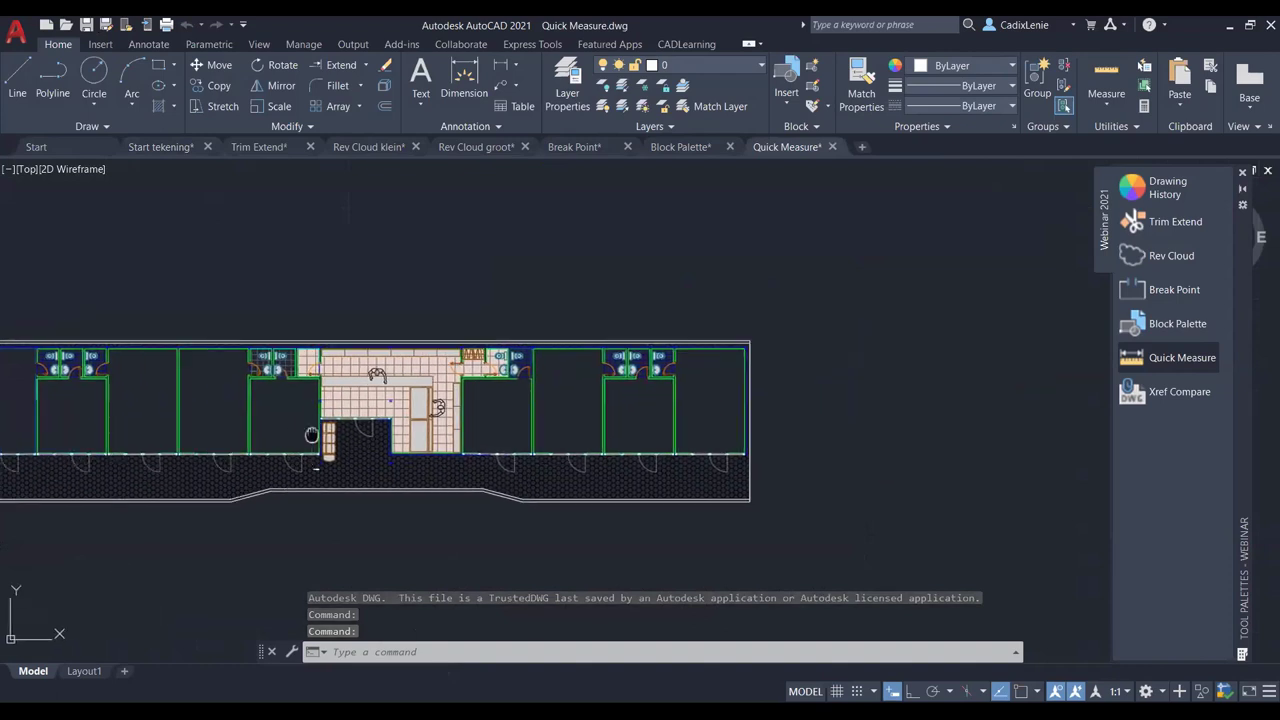
scroll(585, 428, "up", 2)
scroll(581, 430, "up", 1)
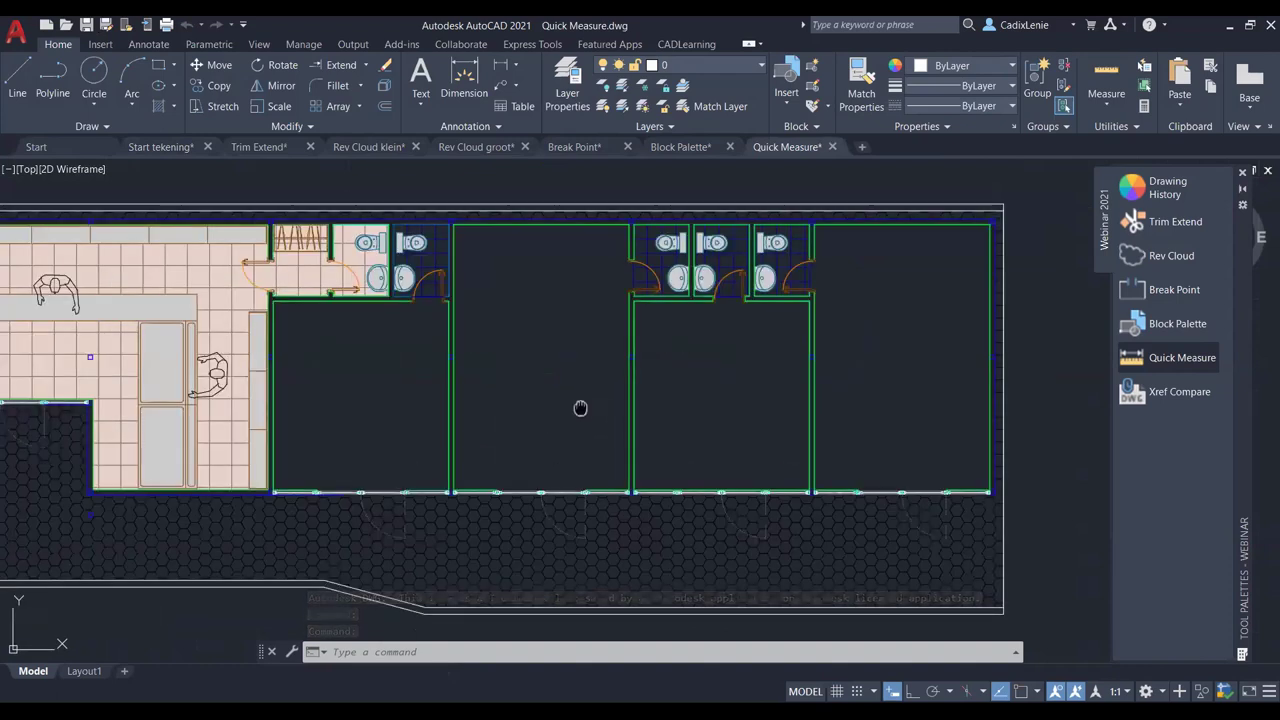
middle_click_drag(580, 406, 582, 430)
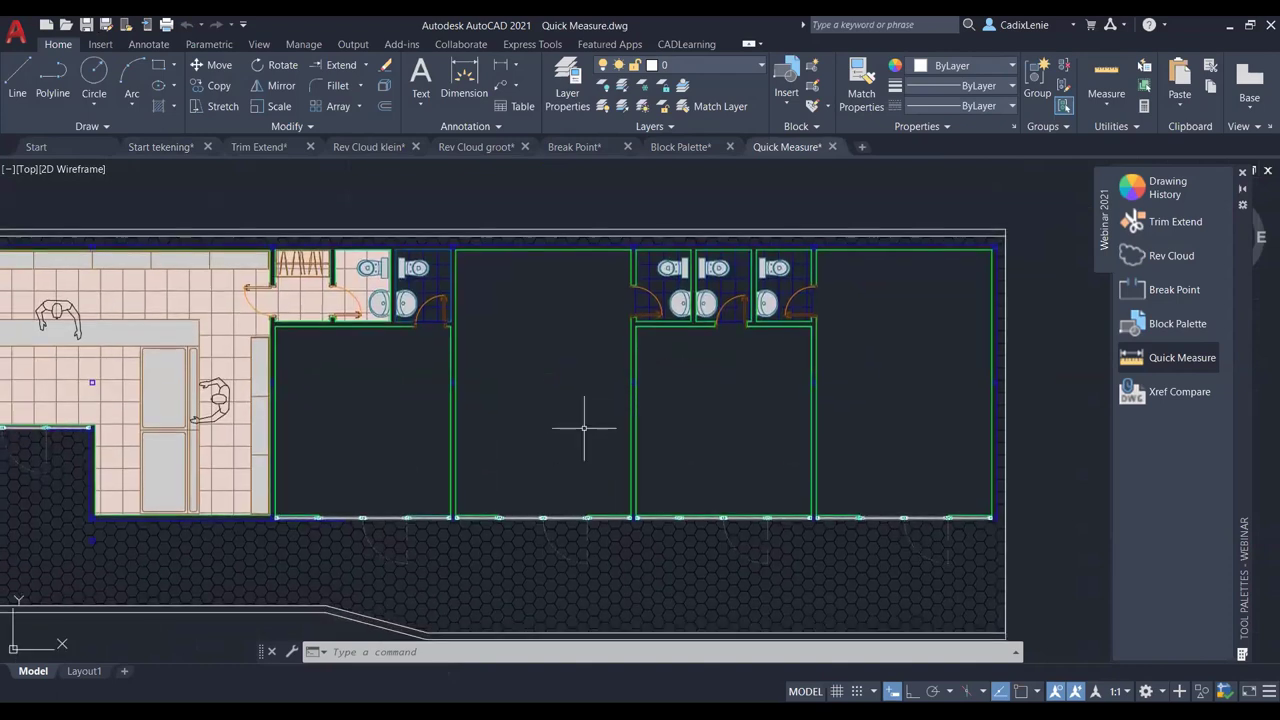
left_click(1115, 104)
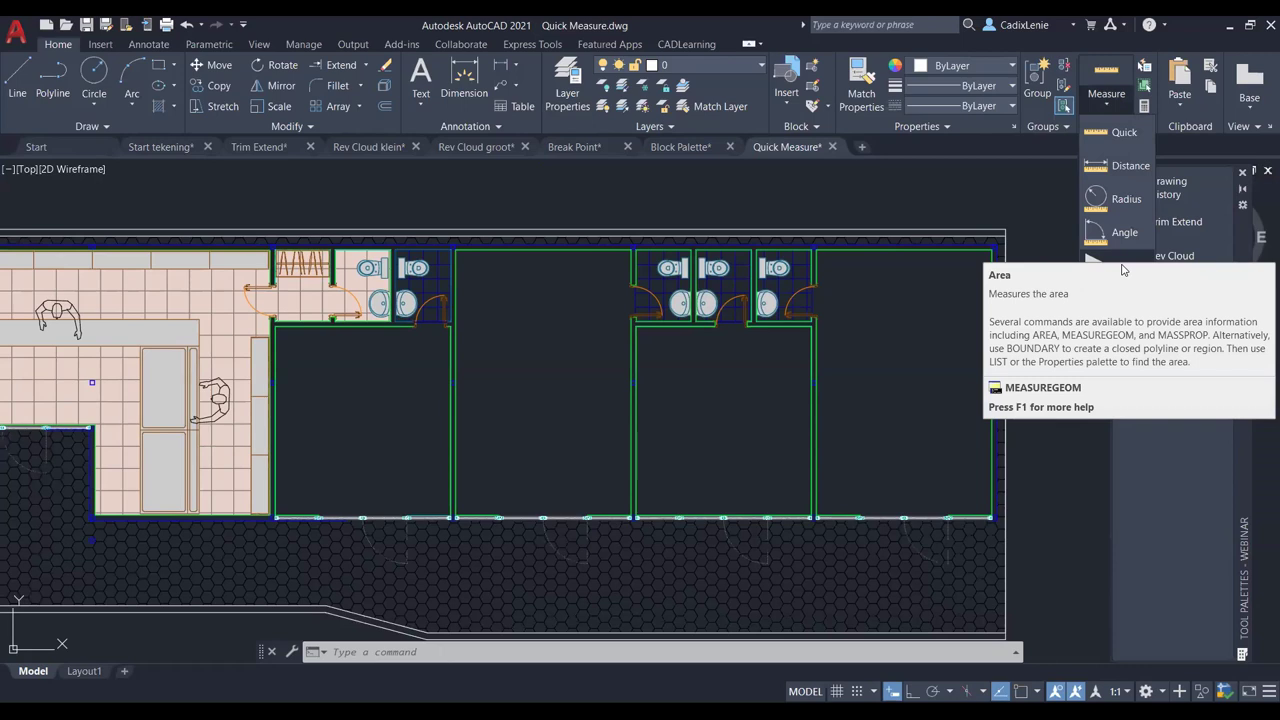
Step: Quick-measure the middle room (Area 22918596.7085, Perimeter 19946.0826), then end measuring
left_click(1120, 139)
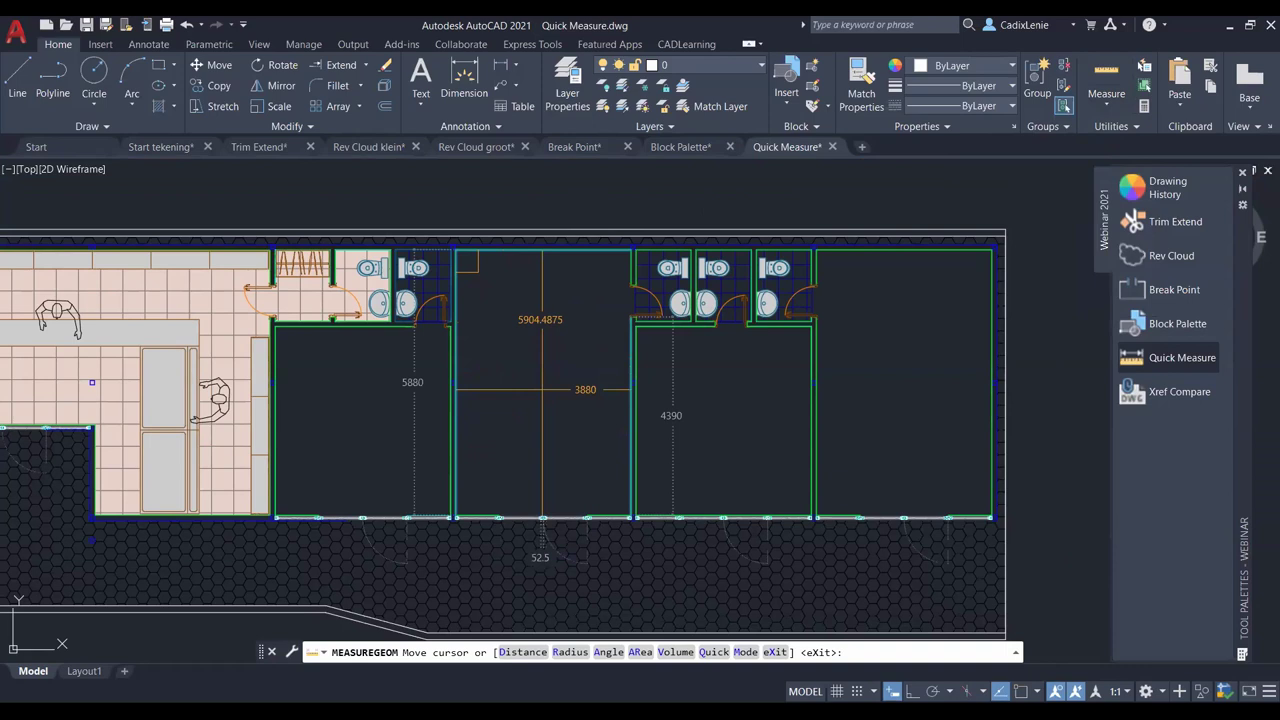
left_click(541, 389)
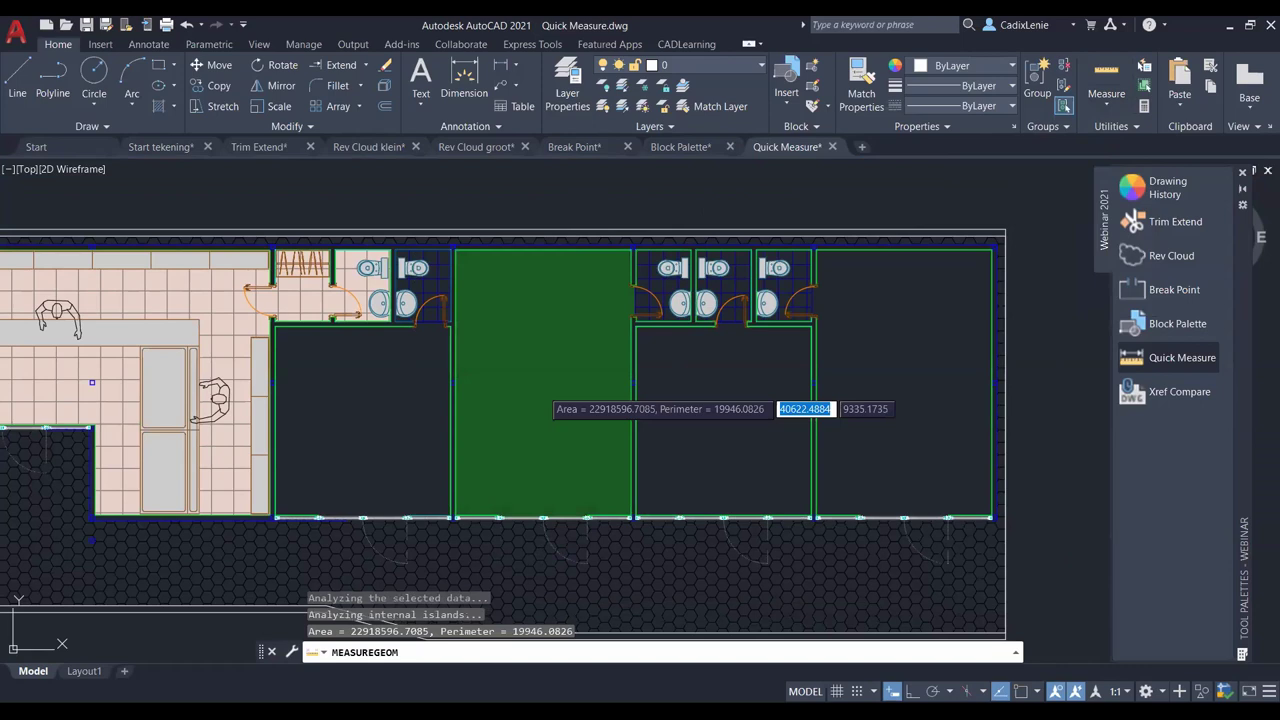
key("Escape")
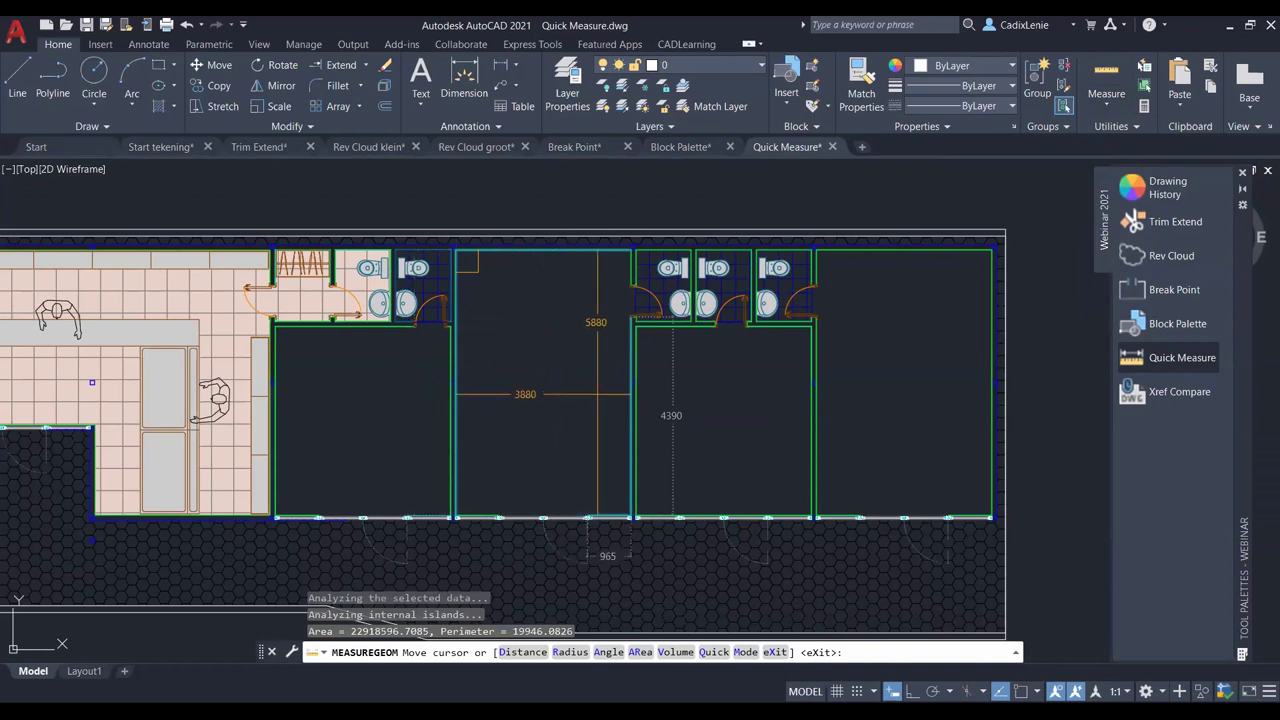
key("Escape")
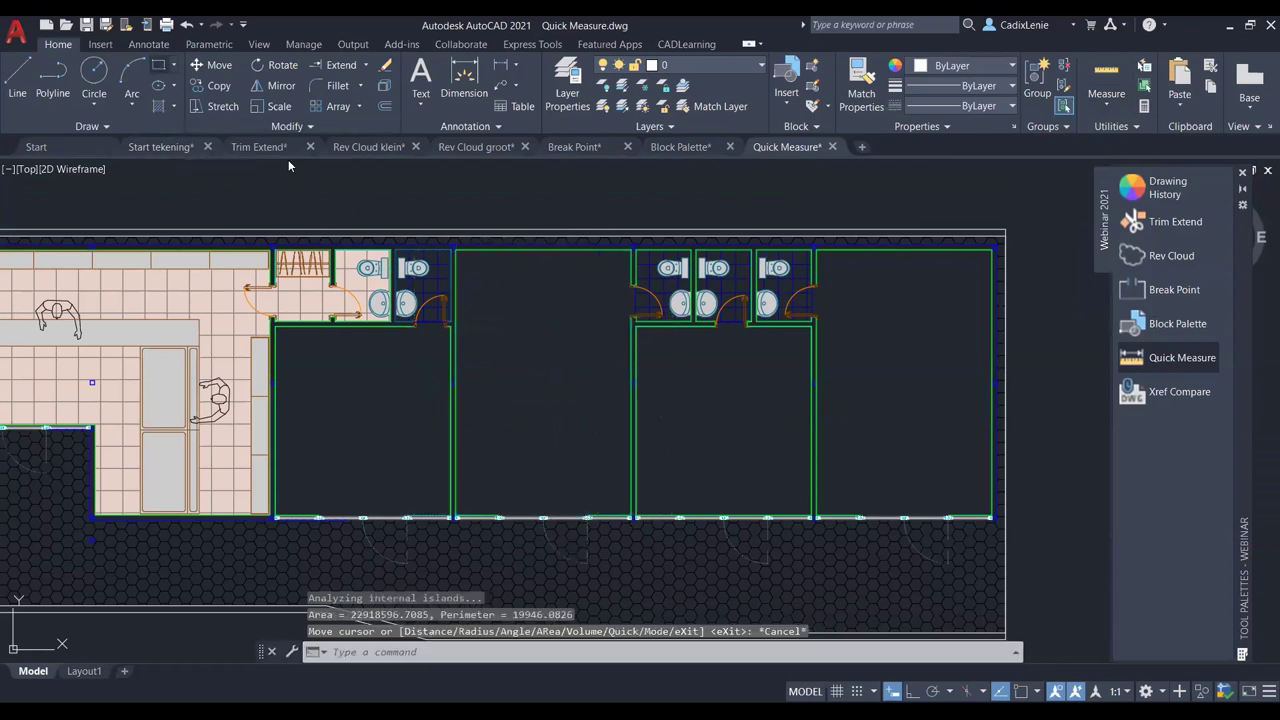
Step: Draw a rectangle inside the middle room with REC
type("rec")
key("Return")
left_click(502, 484)
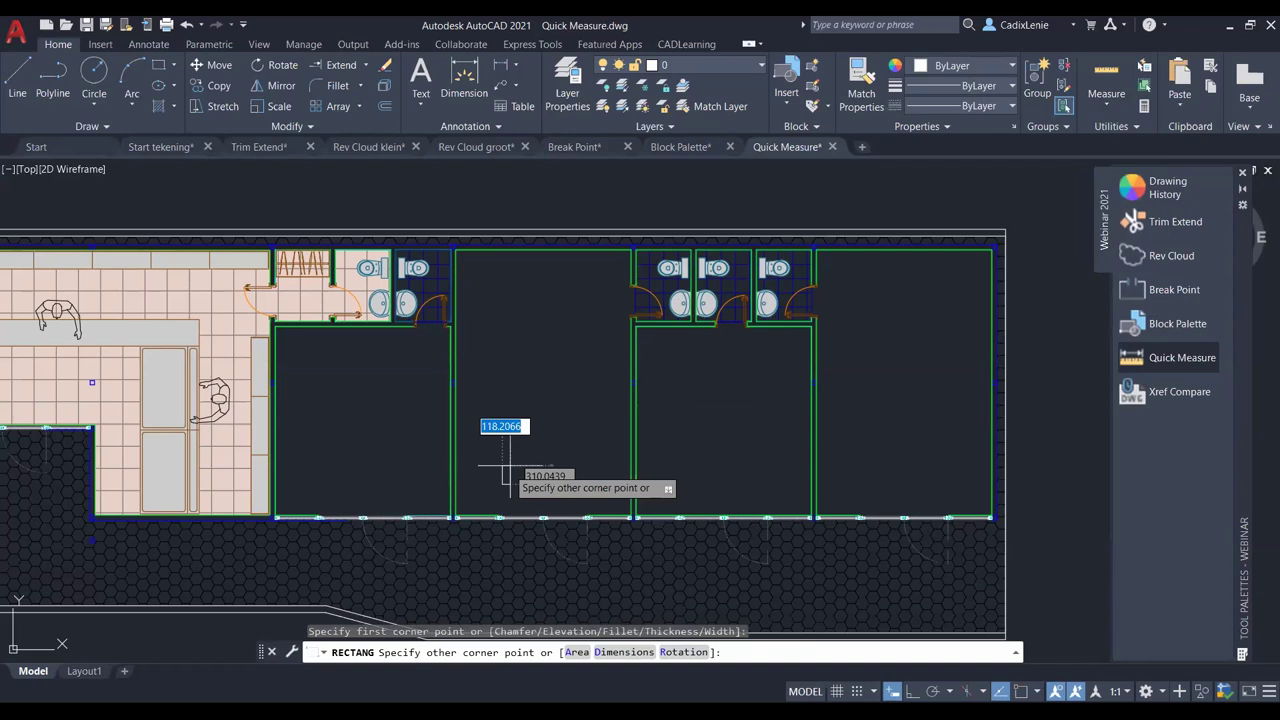
left_click(600, 447)
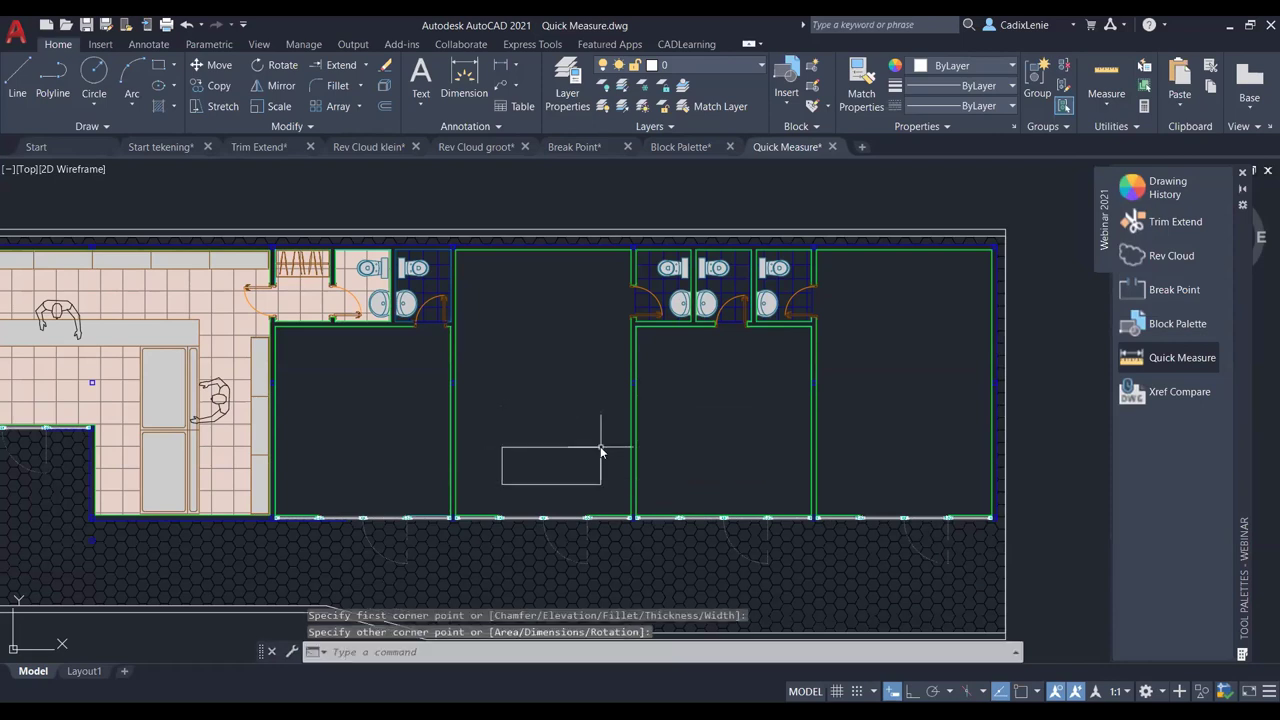
Step: Quick-measure the middle room around the rectangle: Area 22918596.7085, Perimeter 19946.0826
left_click(1103, 120)
left_click(1120, 140)
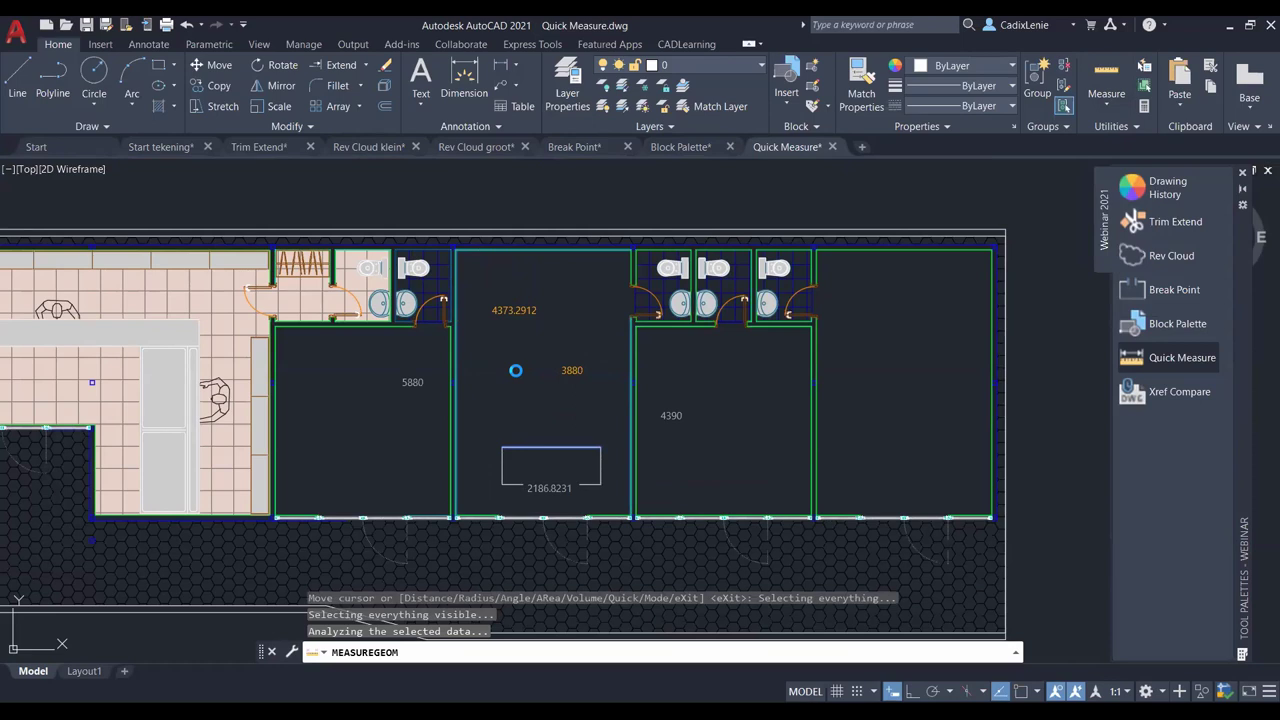
left_click(515, 370)
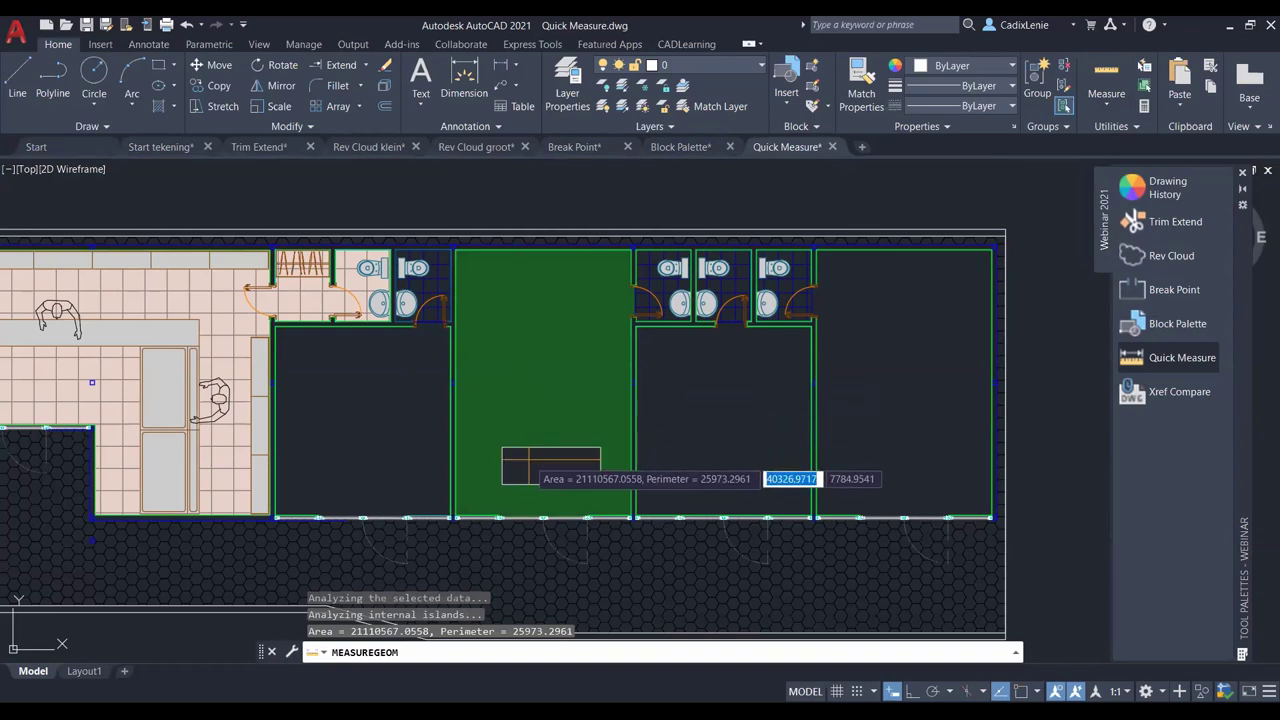
left_click(527, 461)
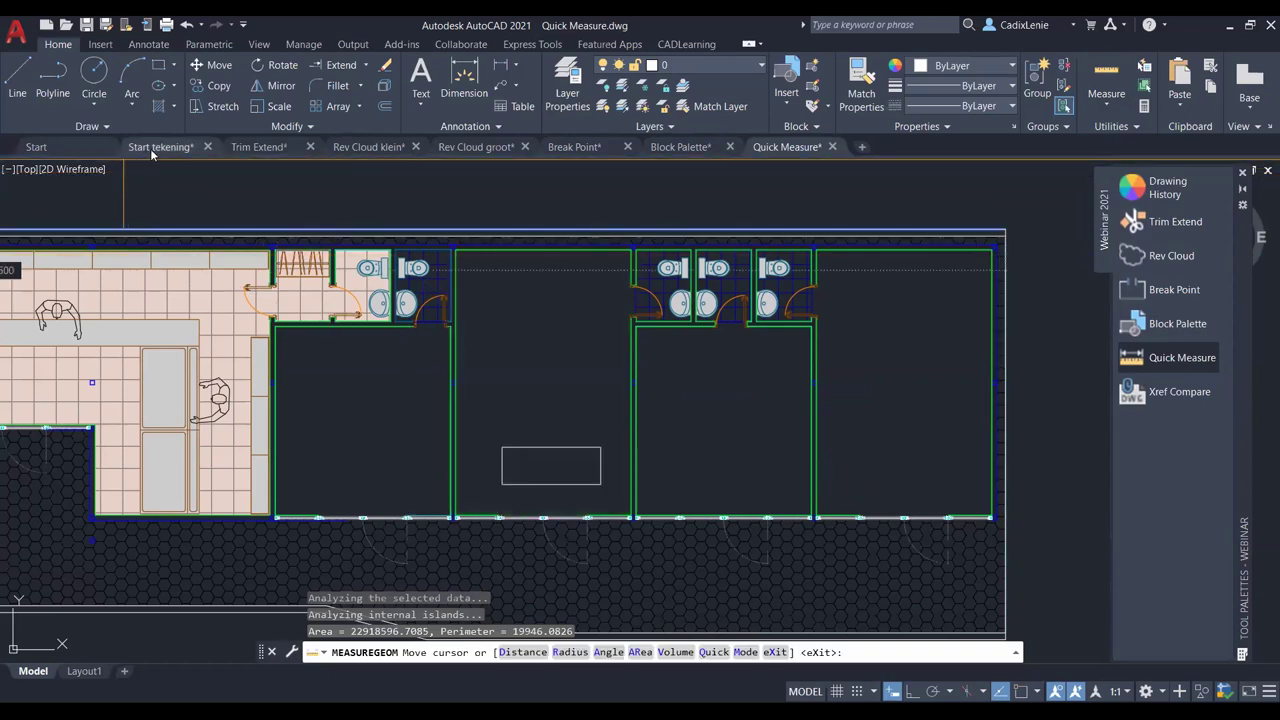
Step: Cancel measuring and show the Xref Compare overview in Start tekening
key("Escape")
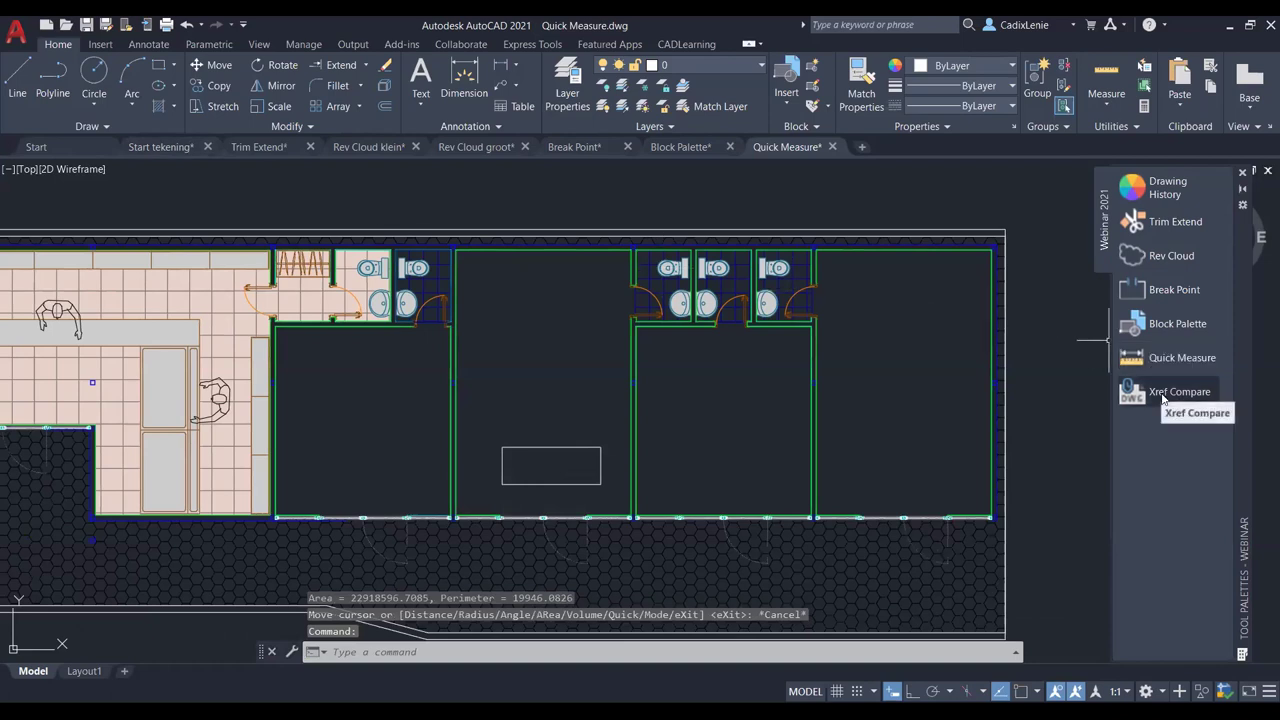
left_click(1163, 395)
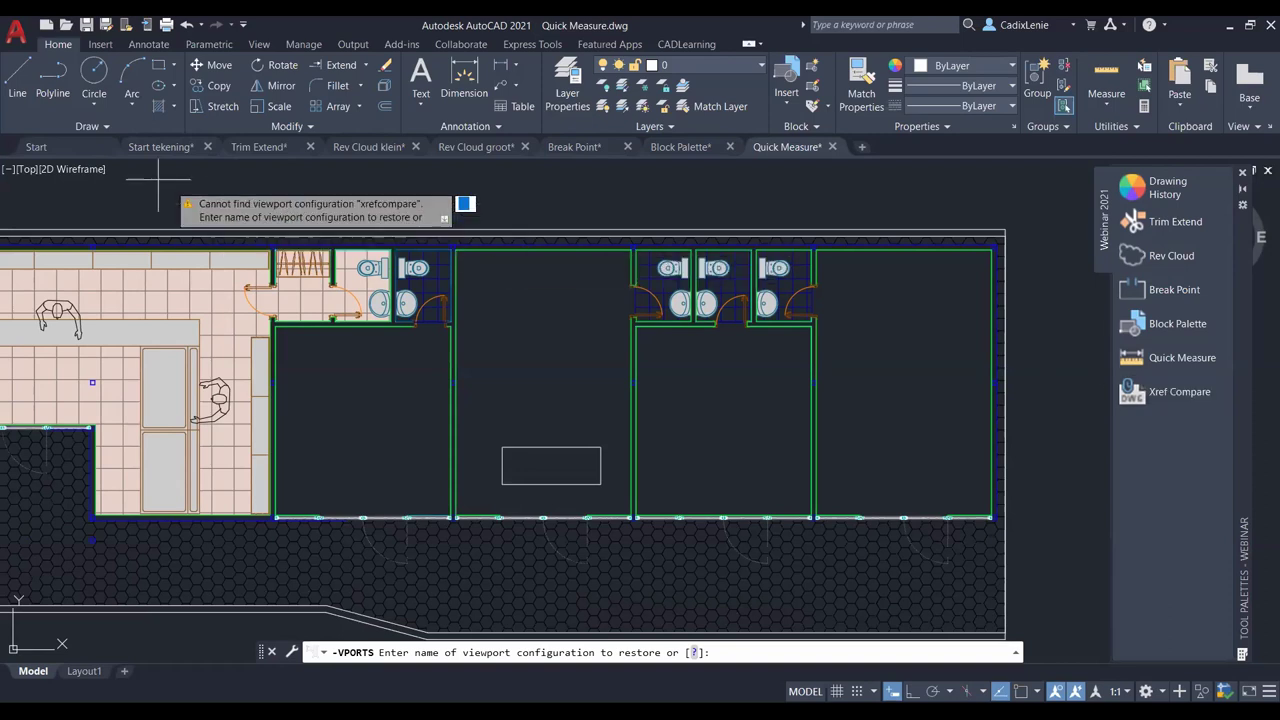
left_click(165, 147)
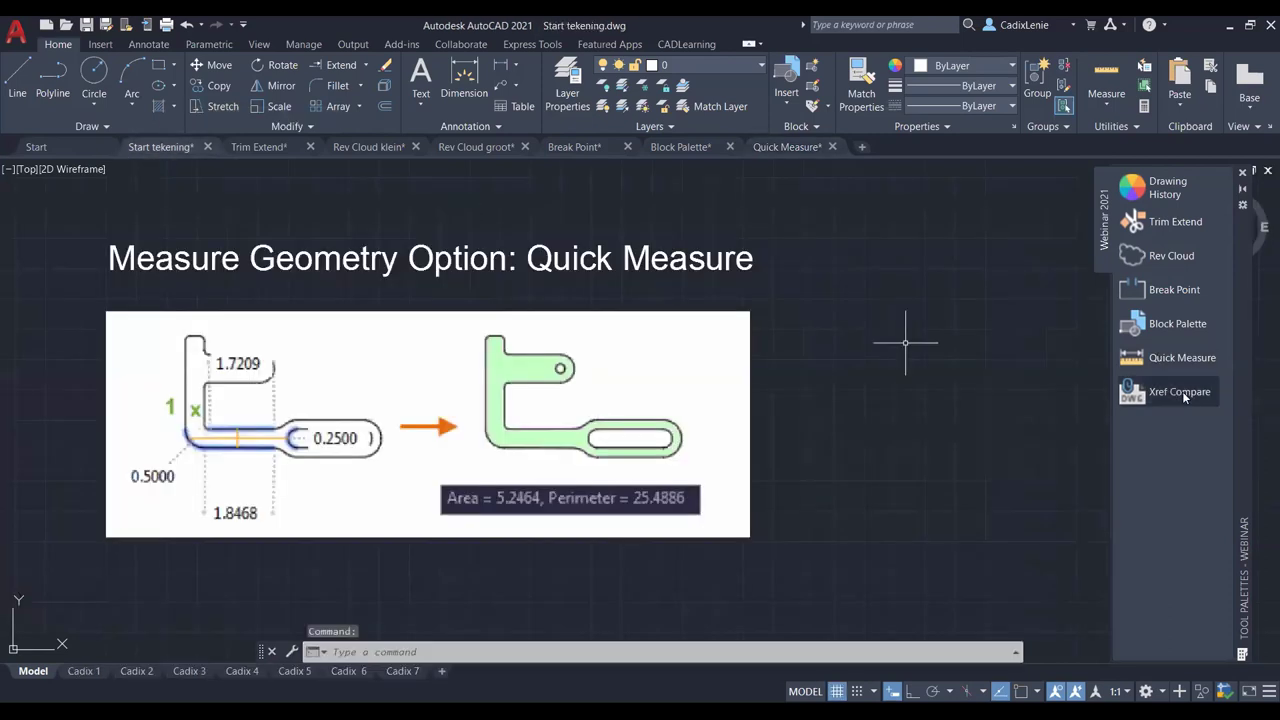
left_click(1182, 395)
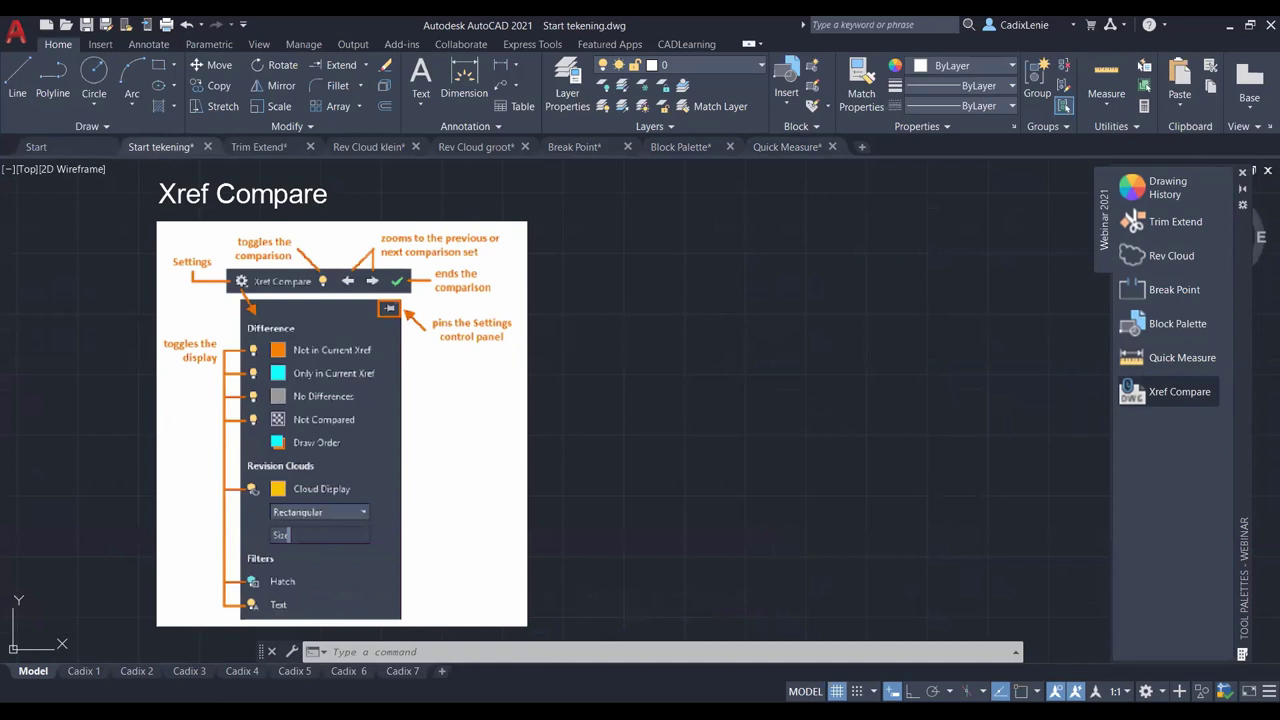
left_click(65, 24)
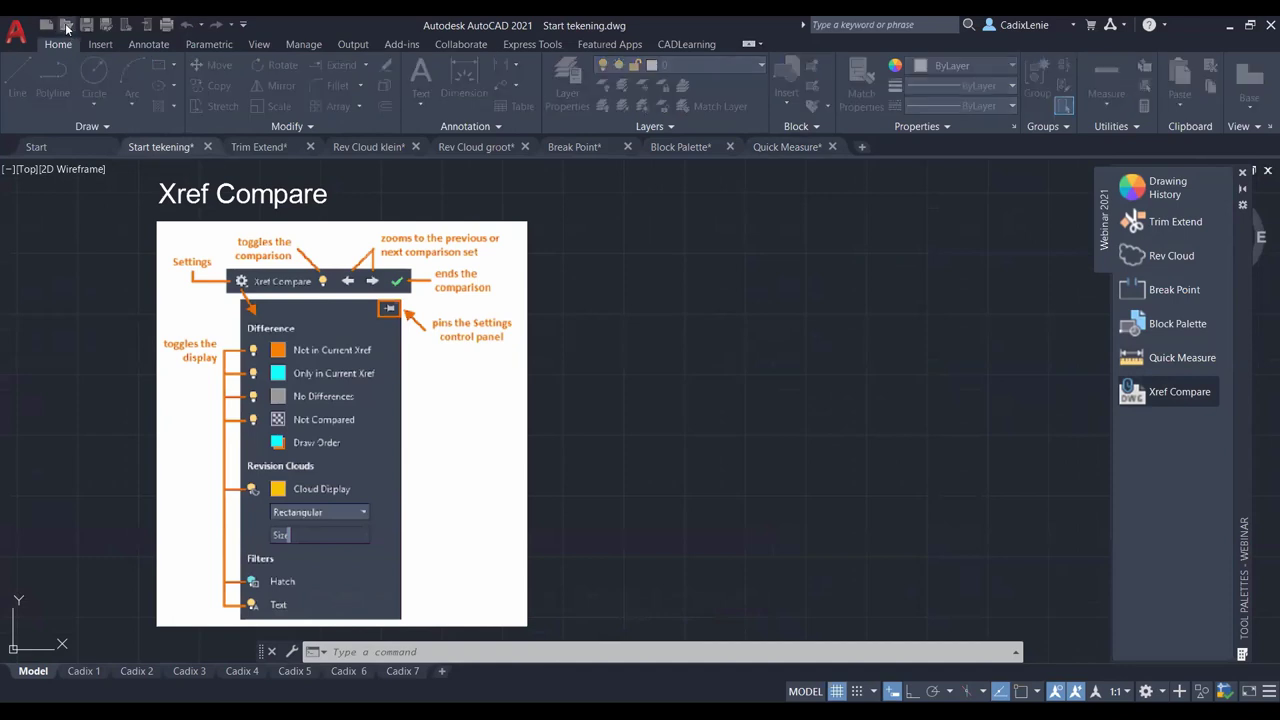
Step: Open the Xref Compare.dwg drawing
left_click(530, 389)
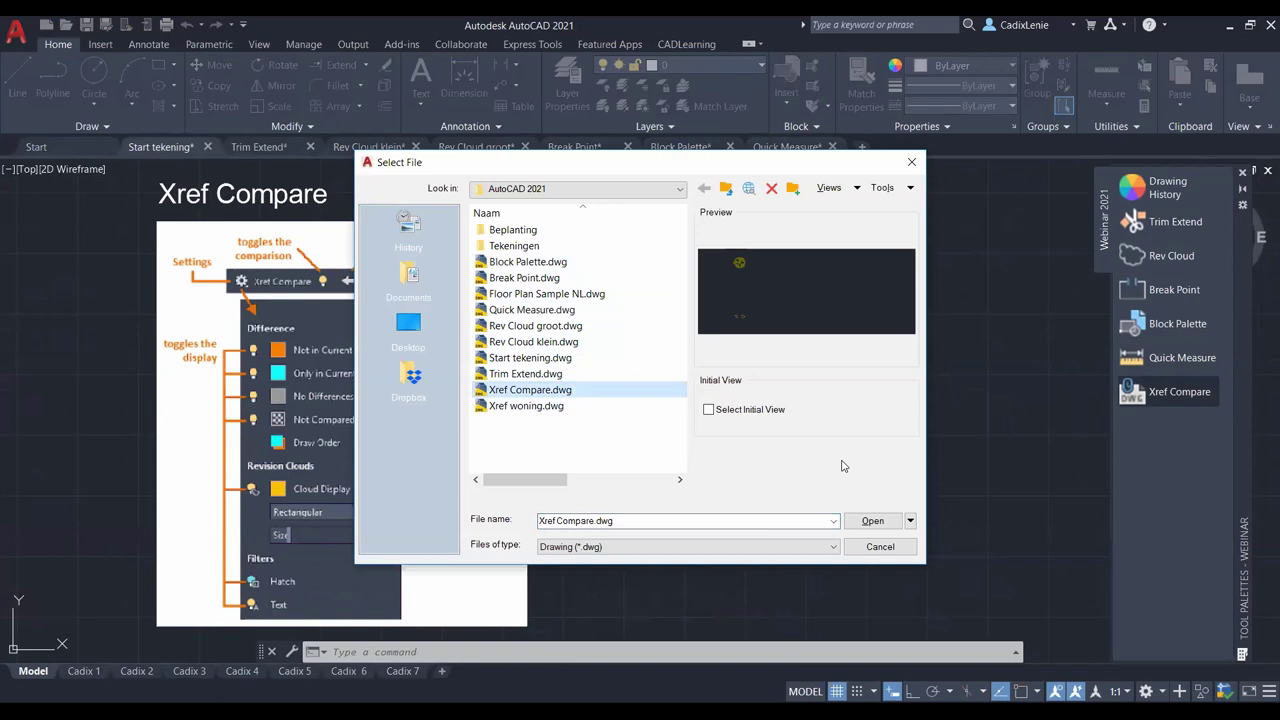
left_click(873, 521)
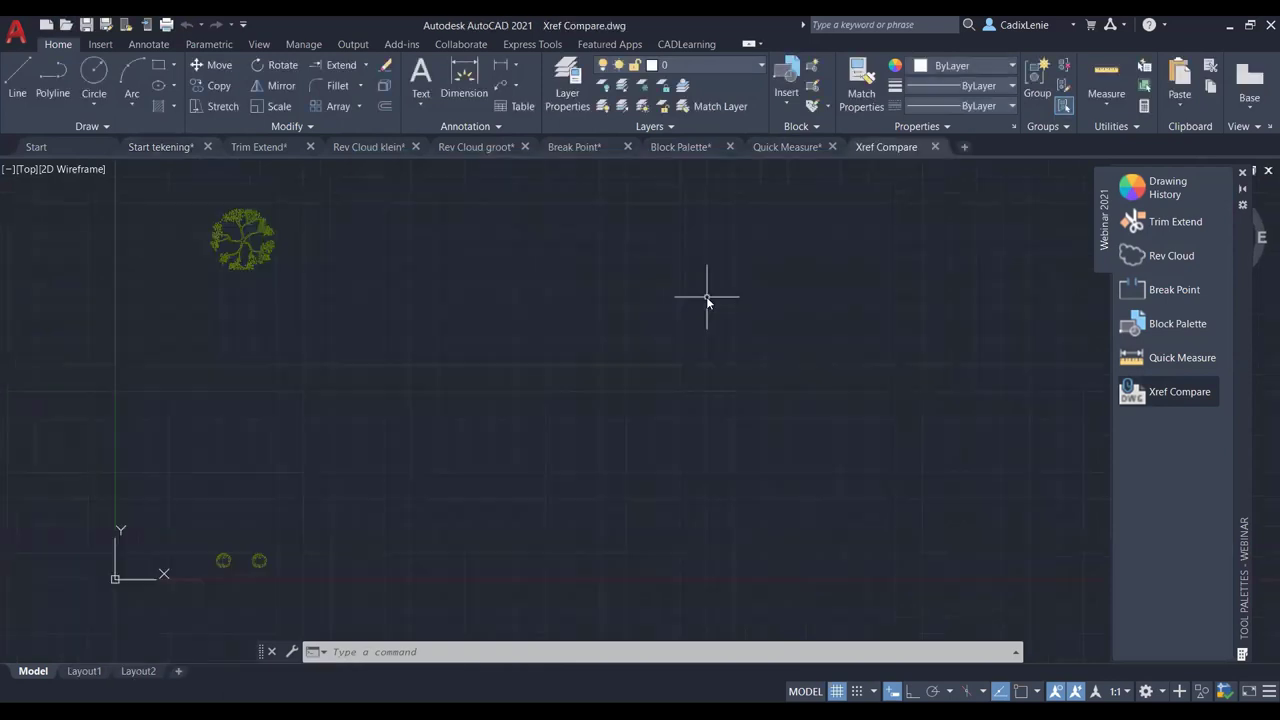
left_click(101, 45)
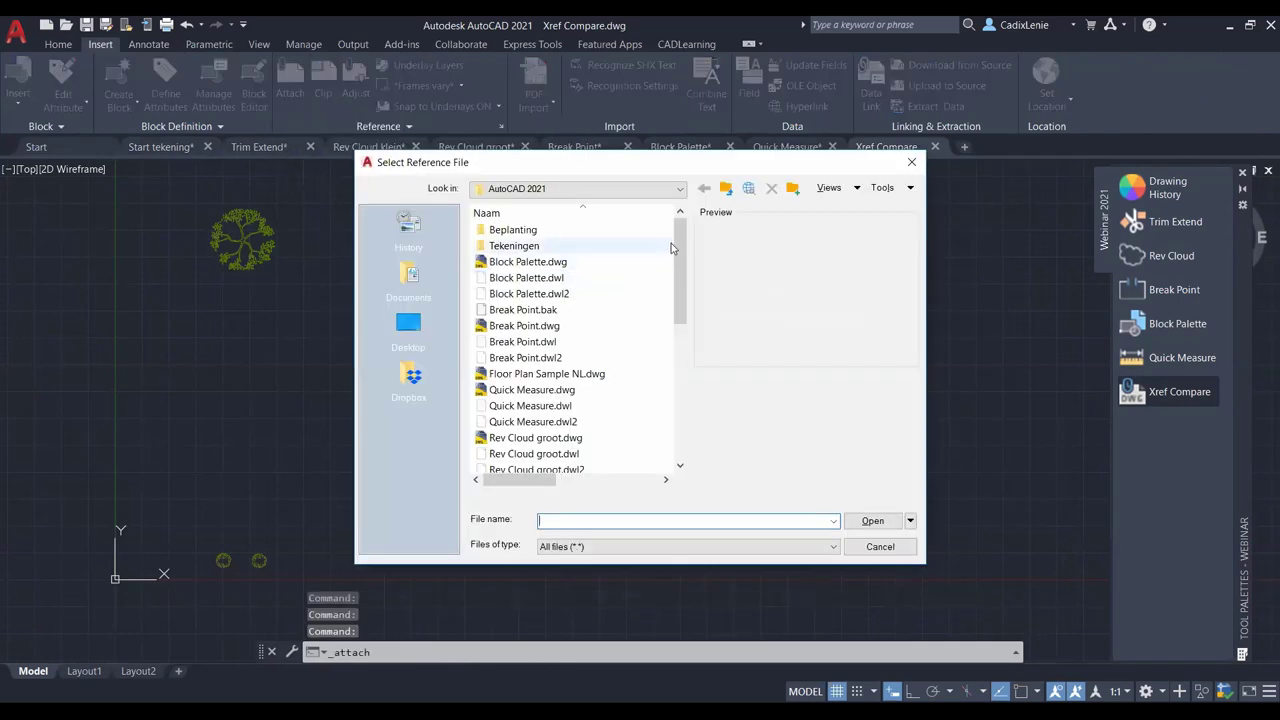
Step: Attach Xref woning.dwg as an external reference beside the tree
left_click_drag(682, 245, 695, 421)
left_click(515, 455)
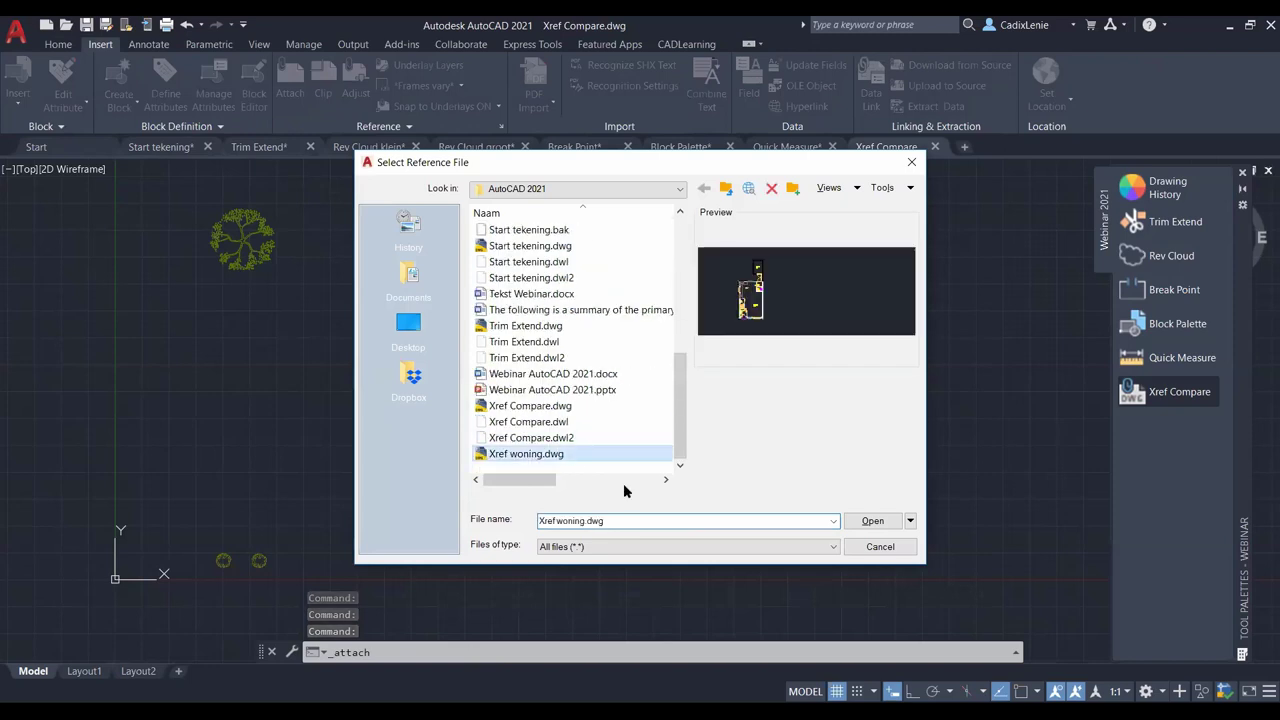
left_click(865, 524)
left_click(703, 523)
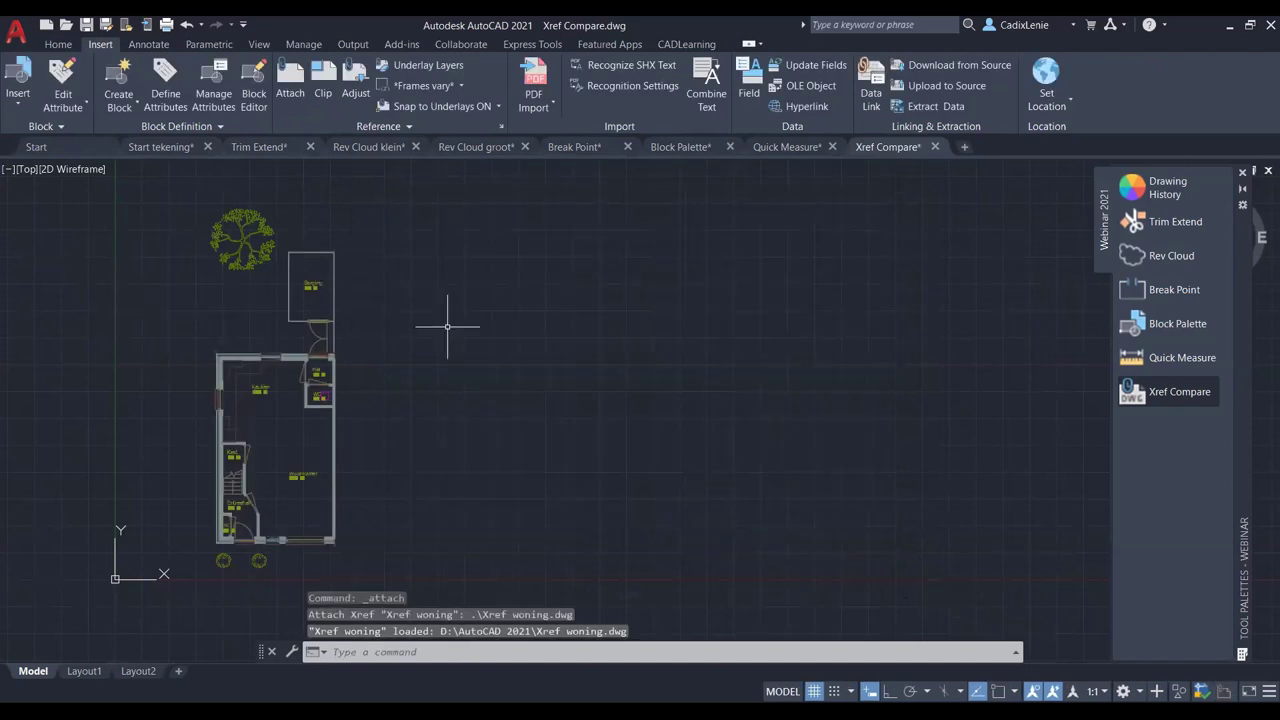
scroll(302, 412, "up", 5)
scroll(304, 412, "down", 5)
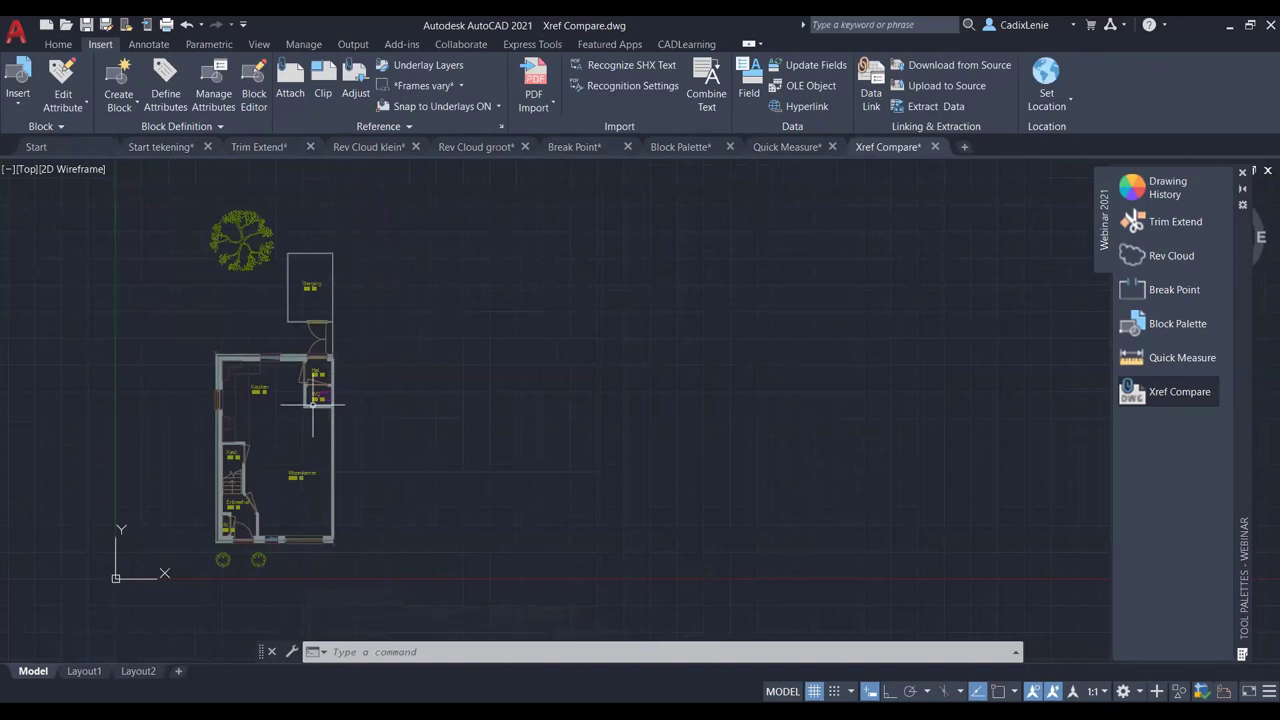
Step: Open the Xref woning.dwg drawing for editing
left_click(66, 27)
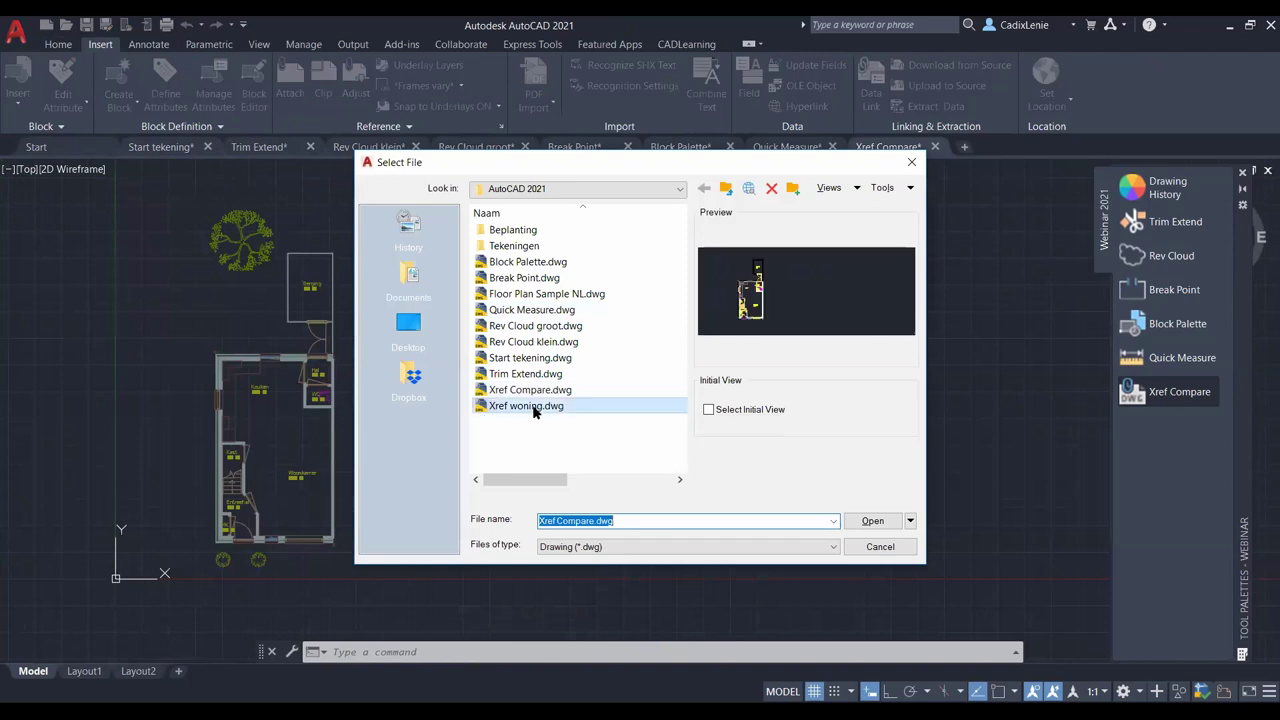
left_click(533, 409)
left_click(870, 521)
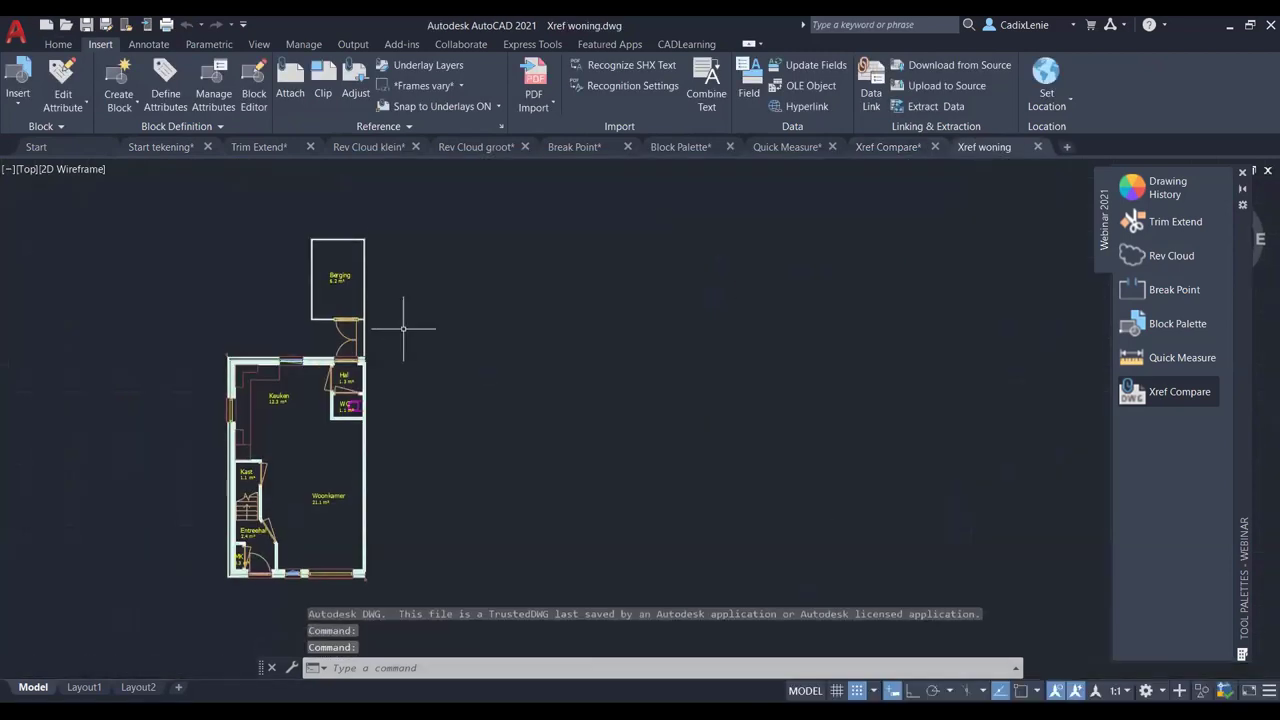
Step: Frame the Berging storeroom, window-select all its objects and delete them
middle_click_drag(403, 328, 545, 330)
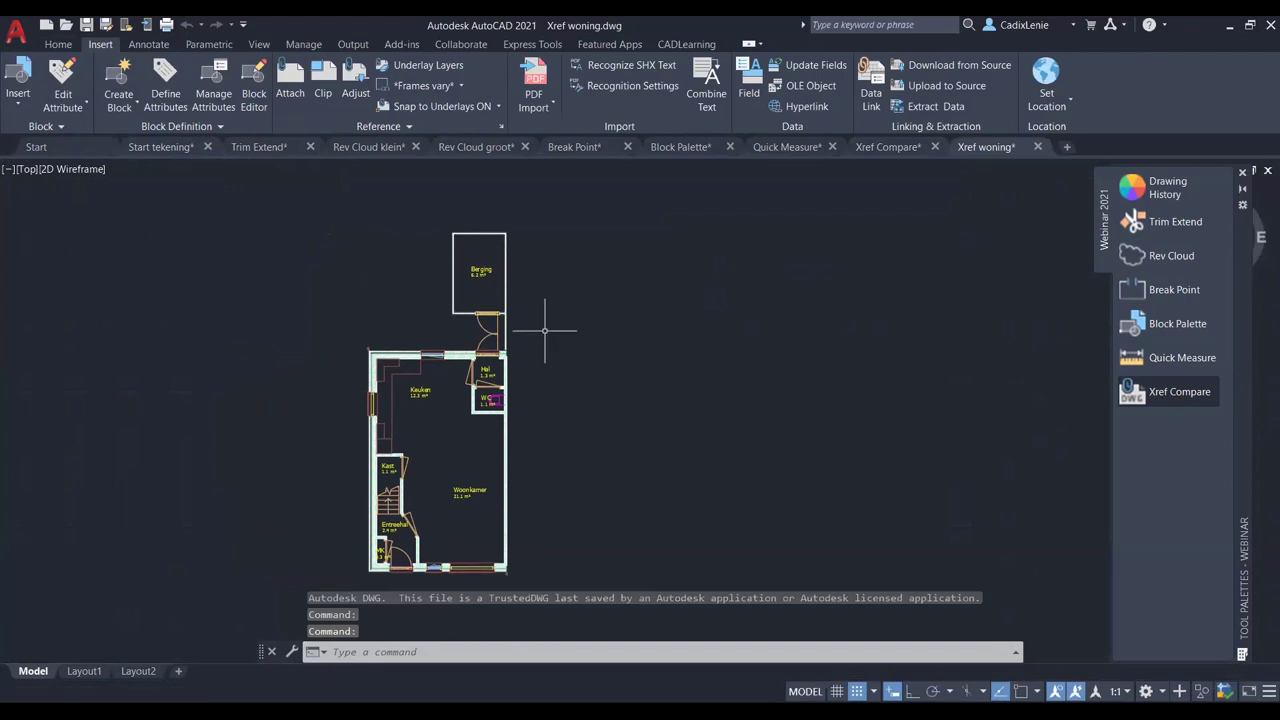
scroll(478, 285, "up", 2)
scroll(475, 295, "up", 2)
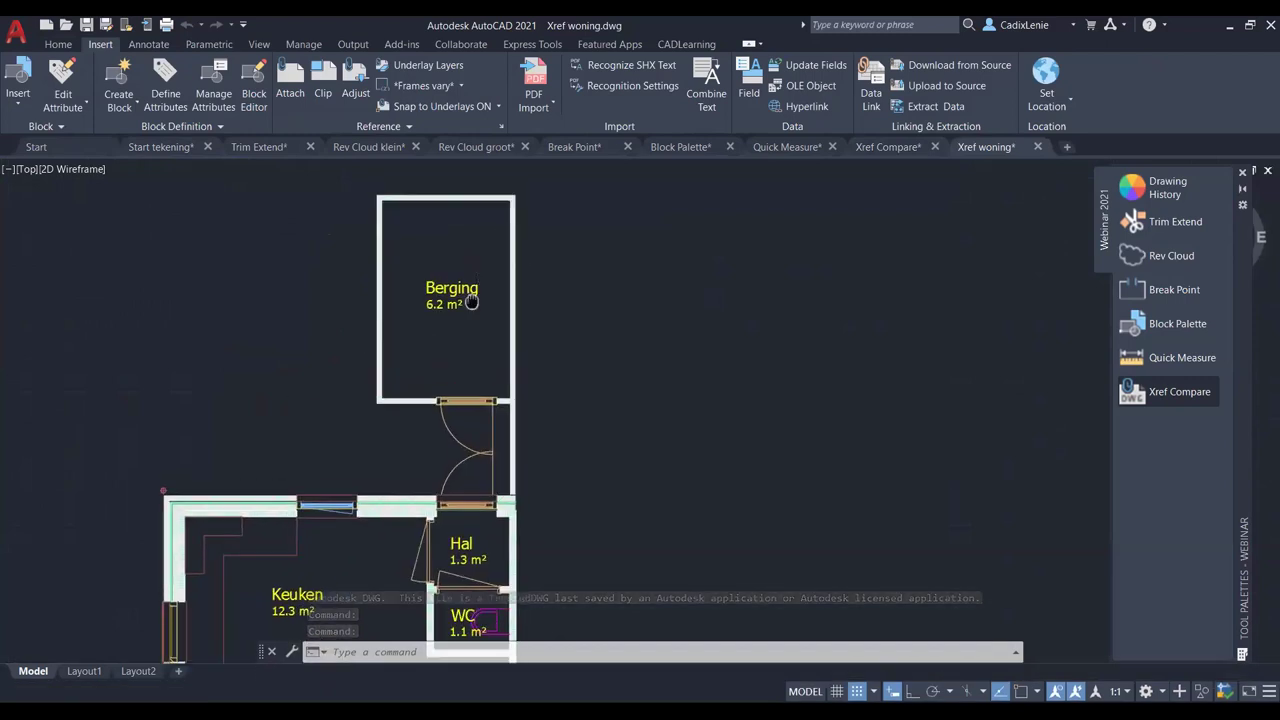
middle_click_drag(471, 302, 433, 372)
left_click(548, 503)
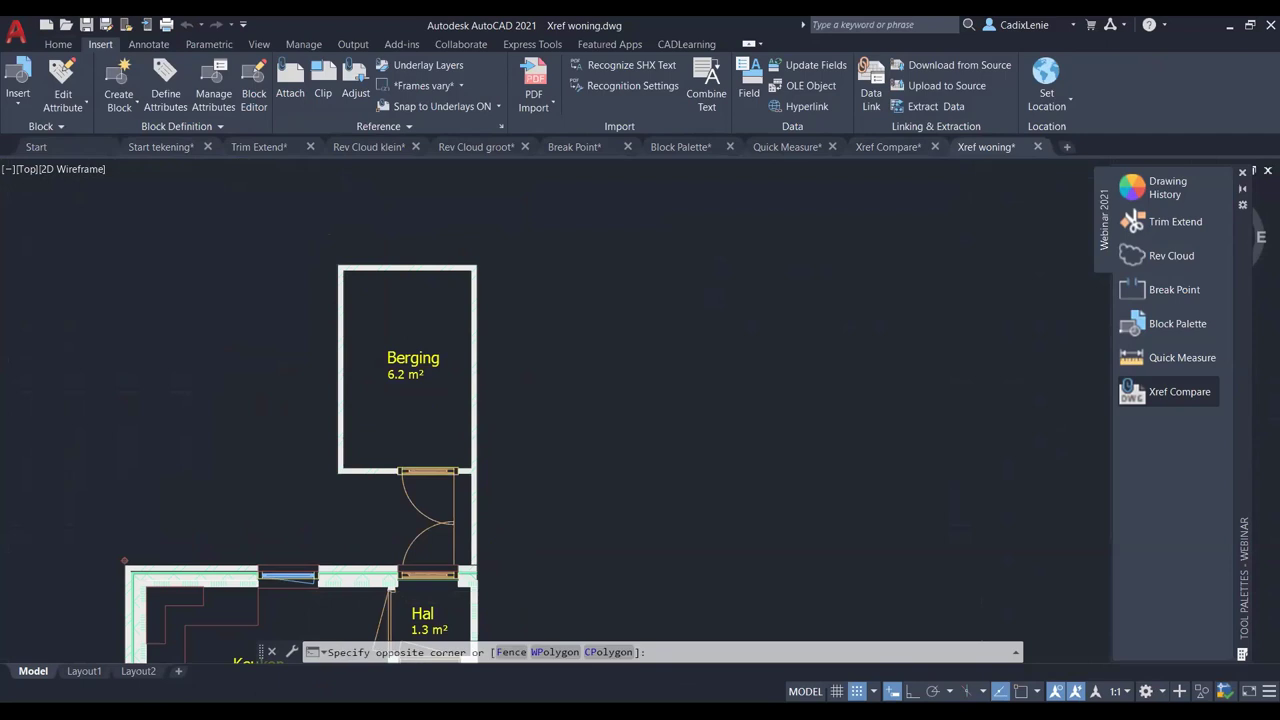
left_click(279, 212)
key("Delete")
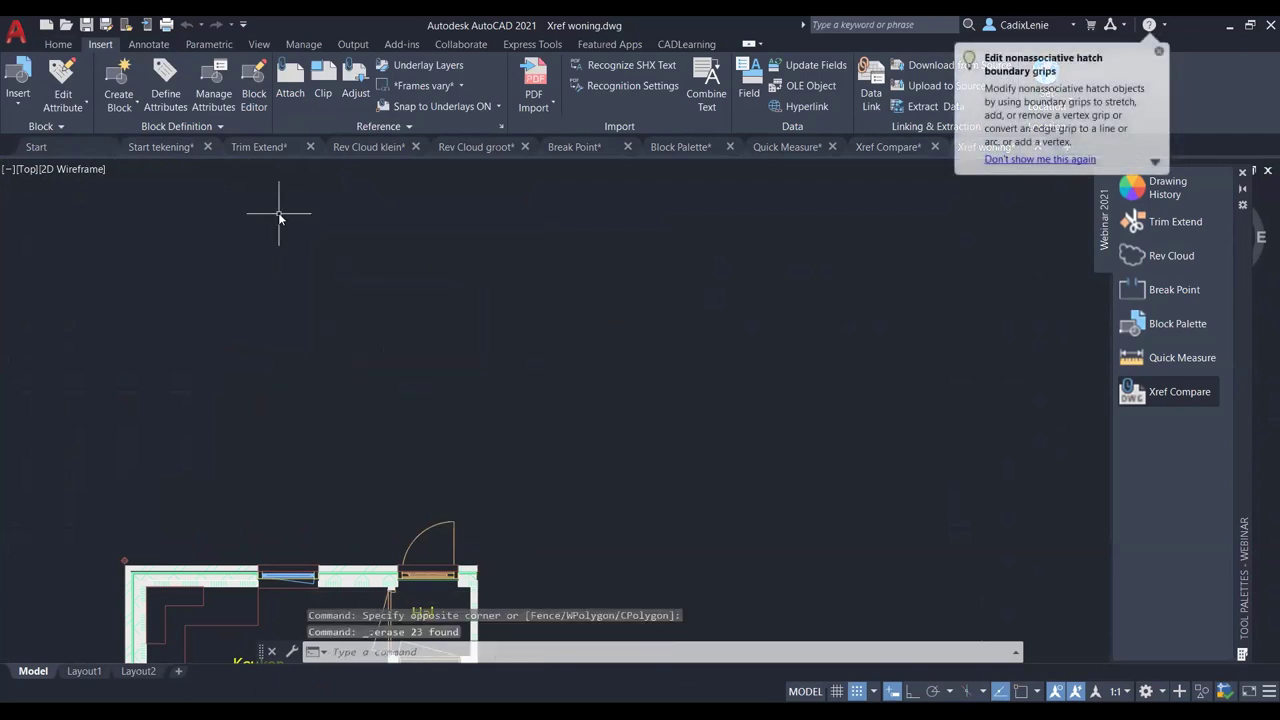
Step: Save Xref woning.dwg and return to the Xref Compare drawing
mouse_move(651, 503)
middle_mouse_down()
mouse_move(681, 348)
mouse_move(483, 370)
middle_mouse_up()
scroll(681, 348, "down", 2)
scroll(681, 348, "down", 1)
scroll(686, 343, "down", 1)
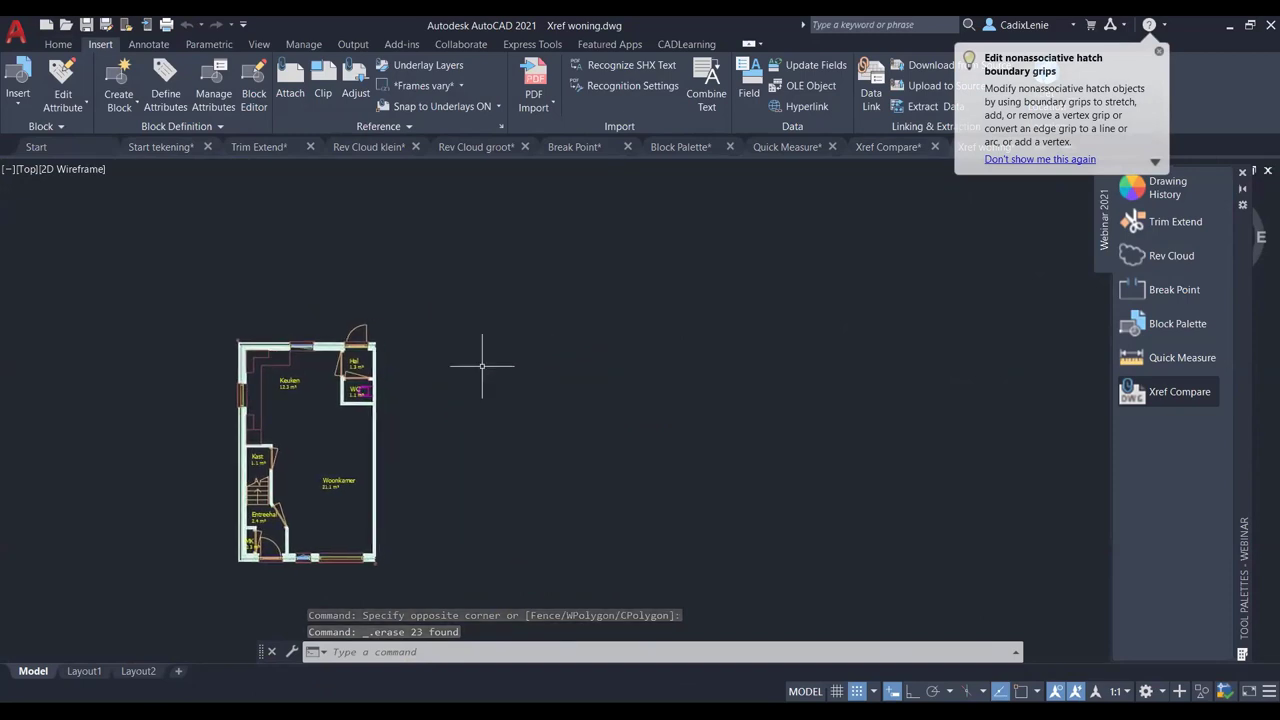
left_click(90, 27)
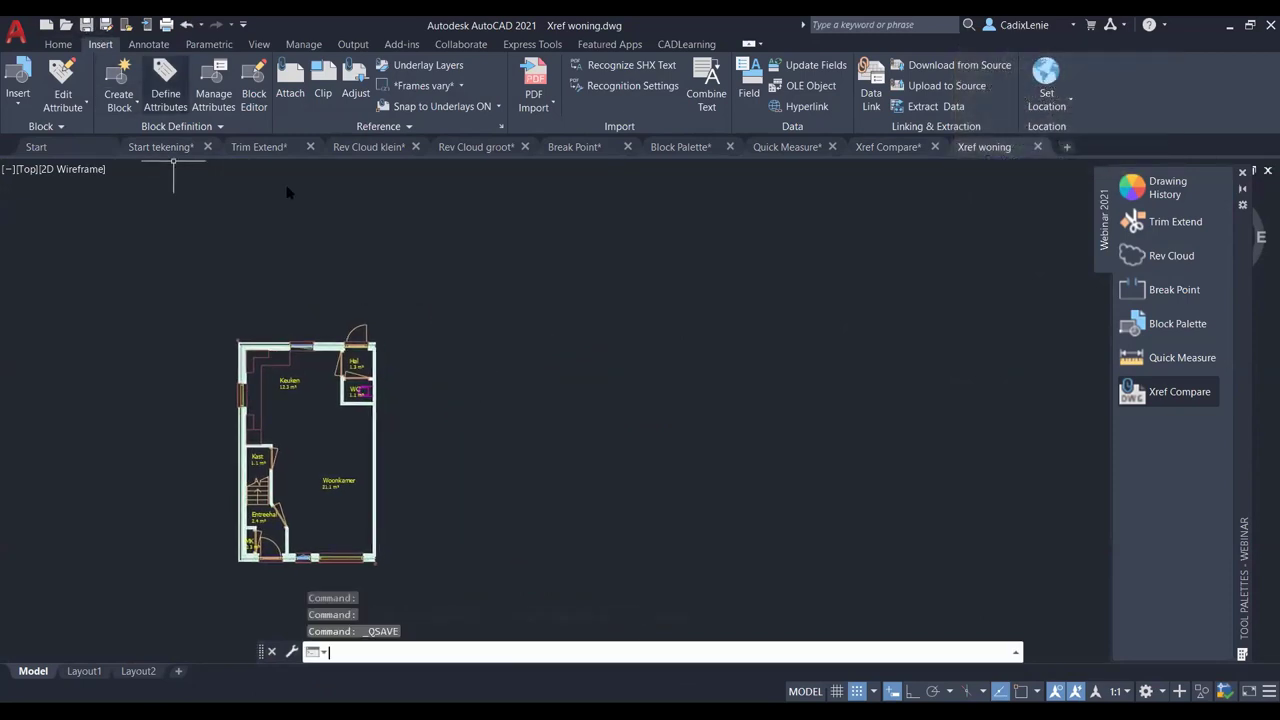
left_click(880, 147)
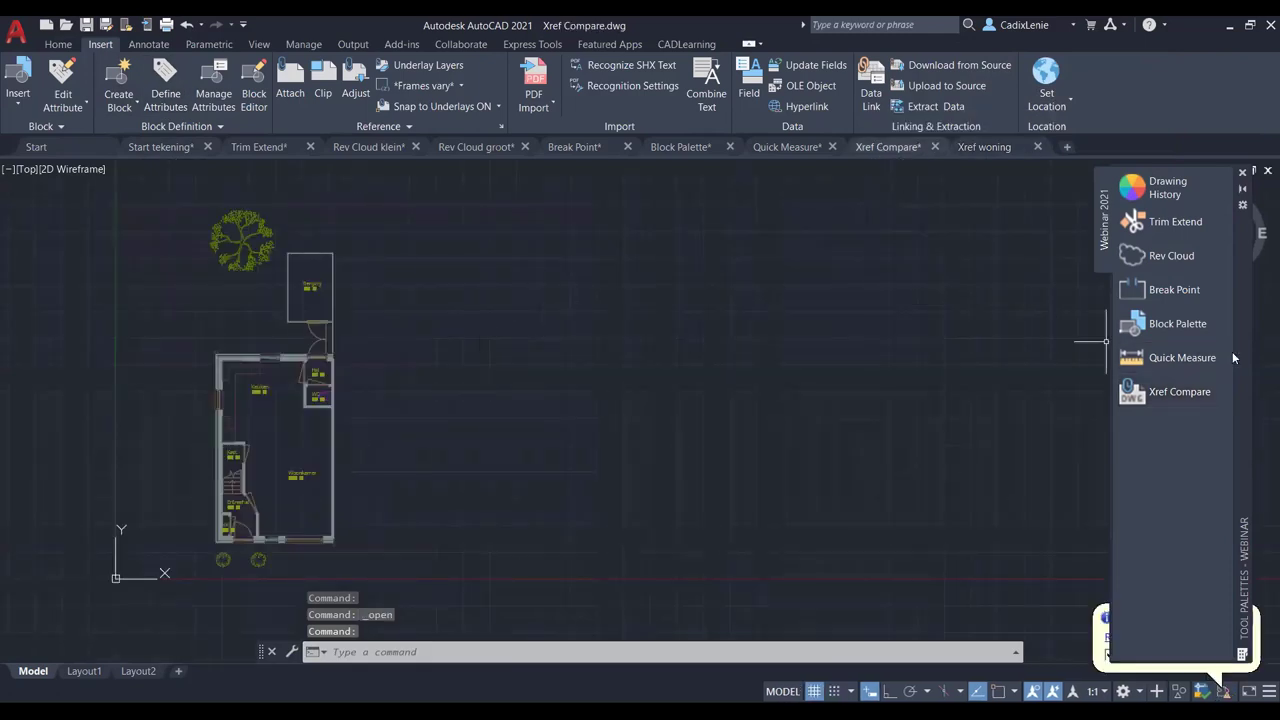
Step: Reload the modified Xref woning, zoom to the removed Berging room in Xref Compare, then exit the comparison
left_click_drag(1243, 344, 1044, 259)
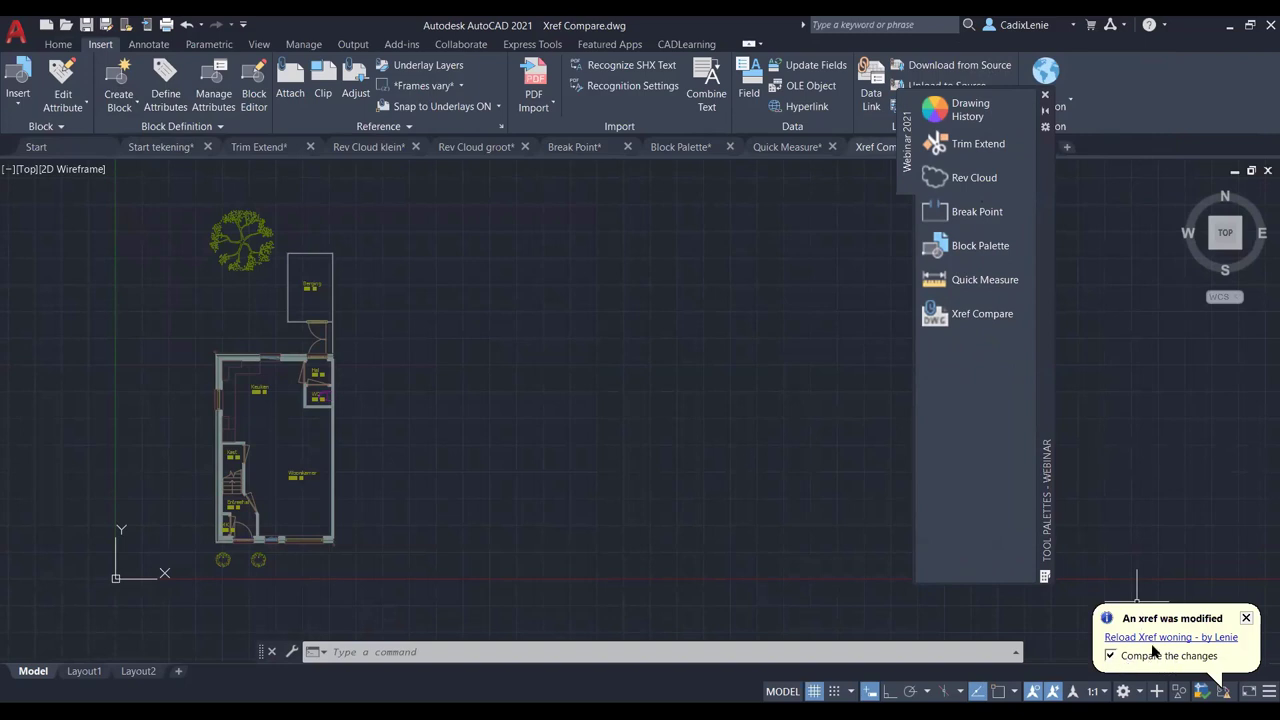
left_click(1152, 638)
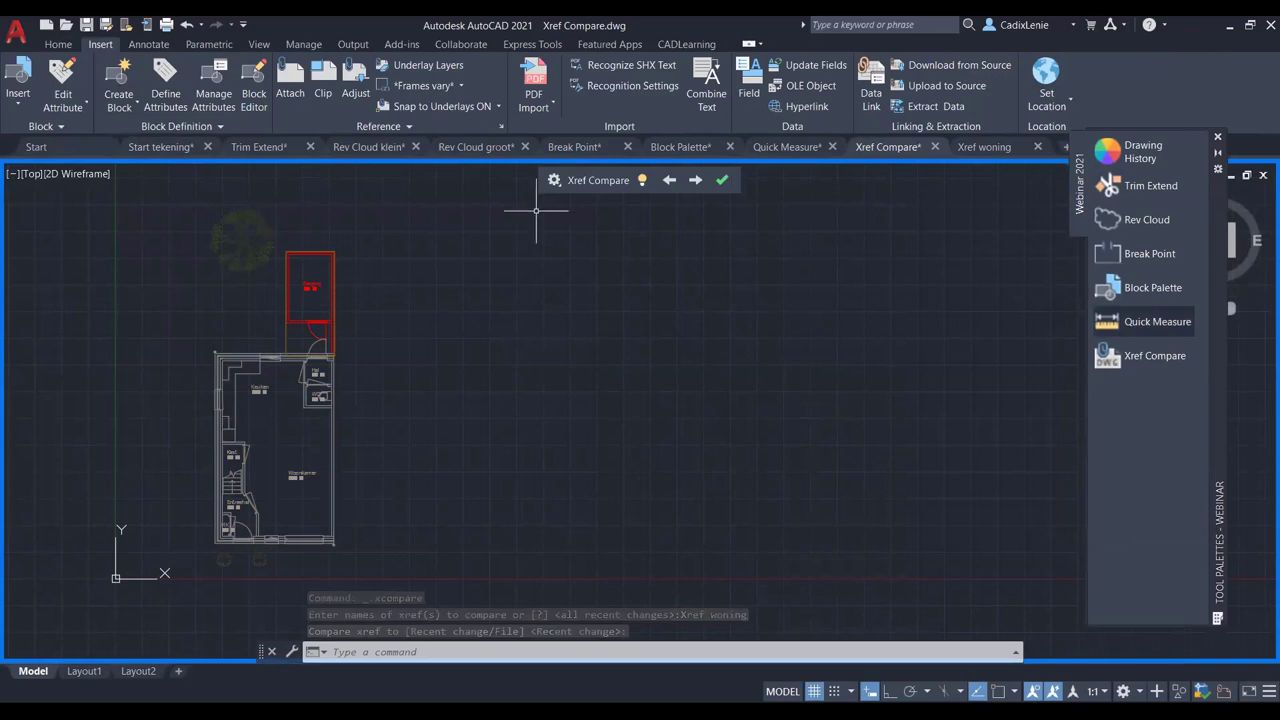
left_click(555, 181)
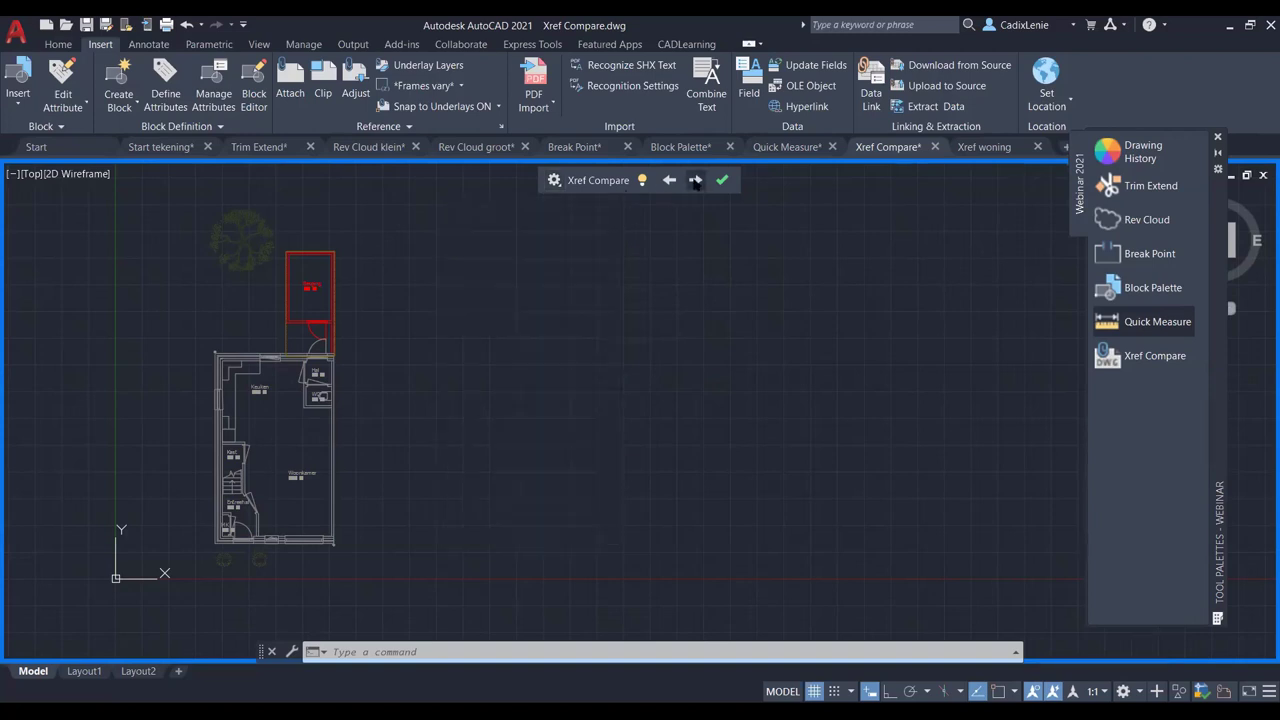
left_click(695, 181)
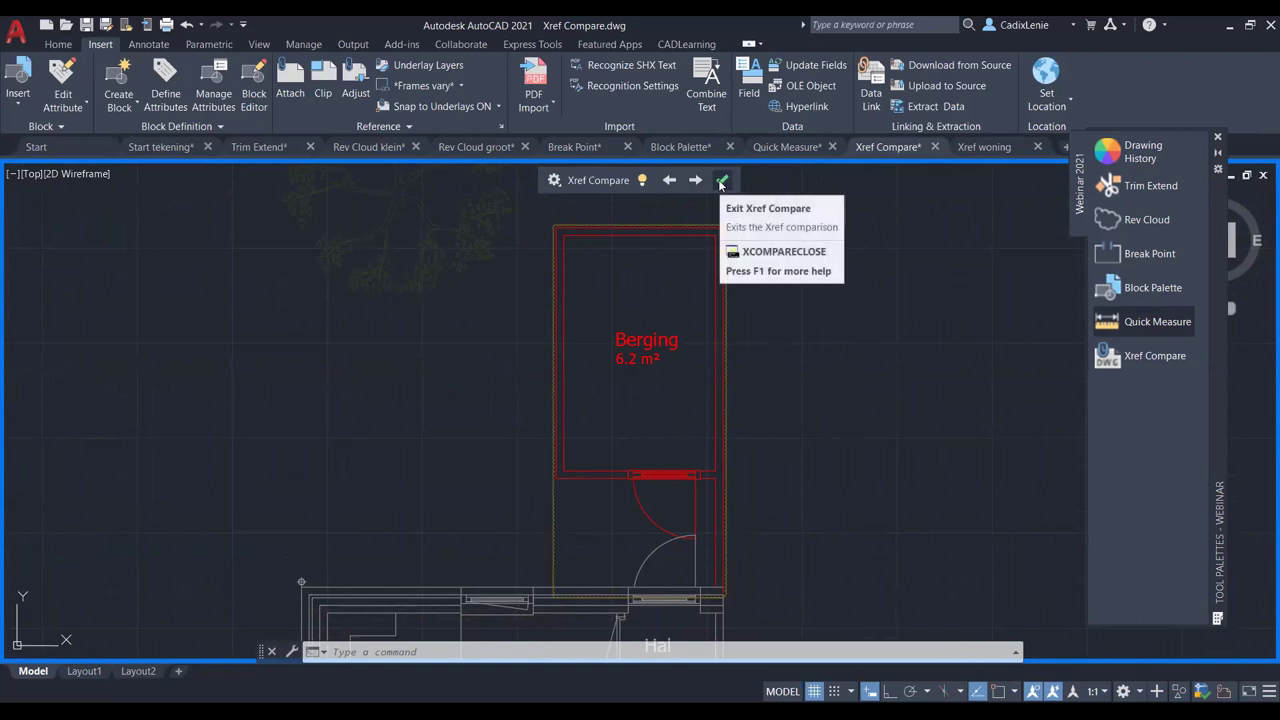
left_click(722, 181)
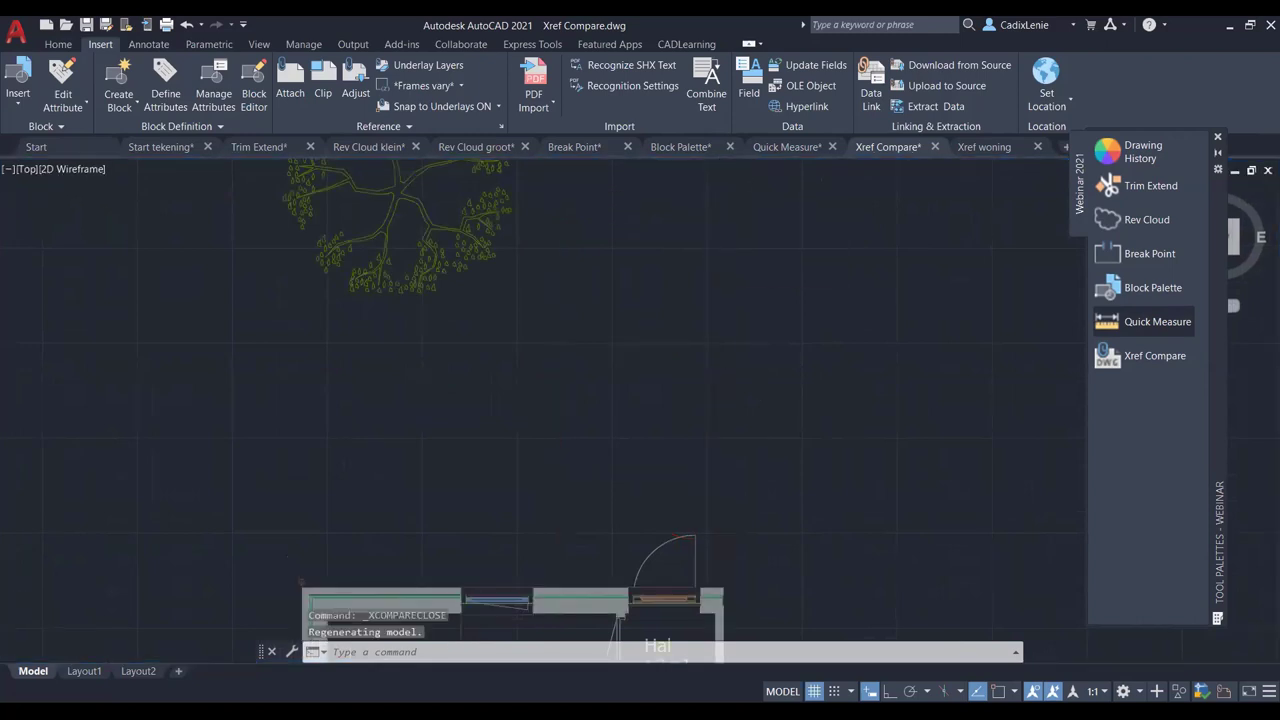
Step: Pan the AutoCAD drawing aside to the left
middle_click_drag(823, 357, 417, 350)
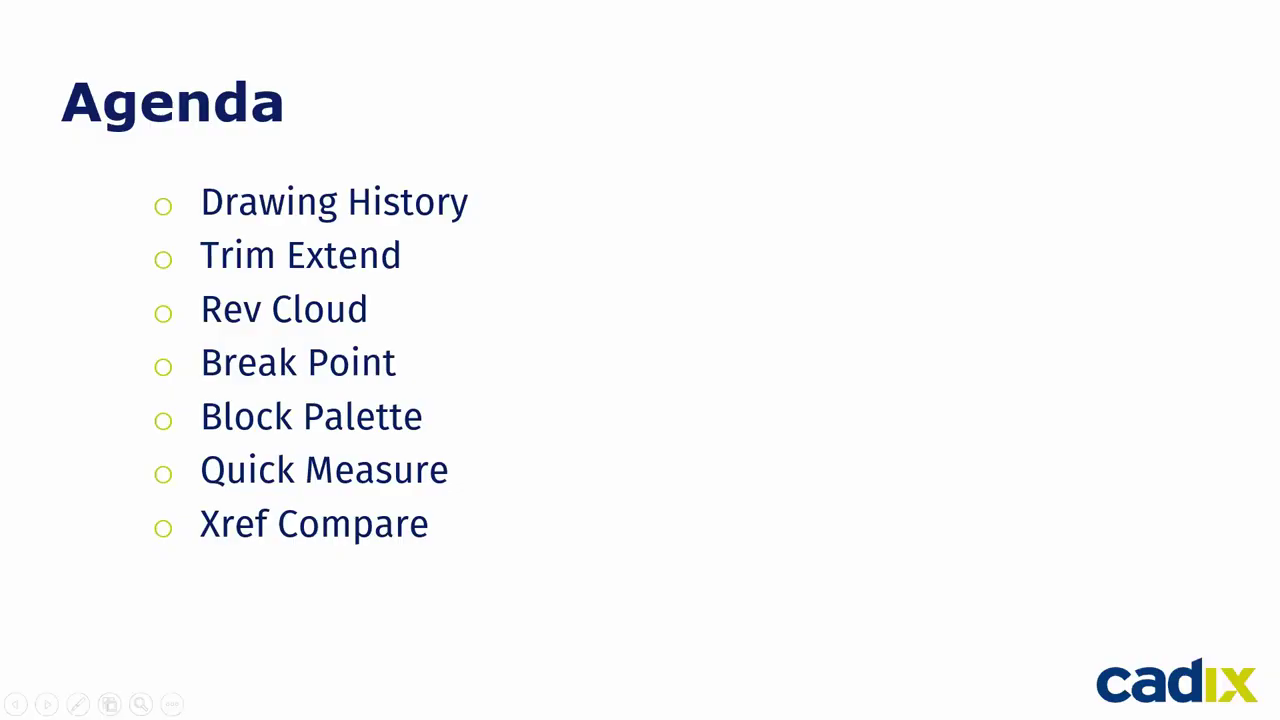
Step: Step forward to the Vraag en antwoord slide, then back to the Agenda slide
key("Right")
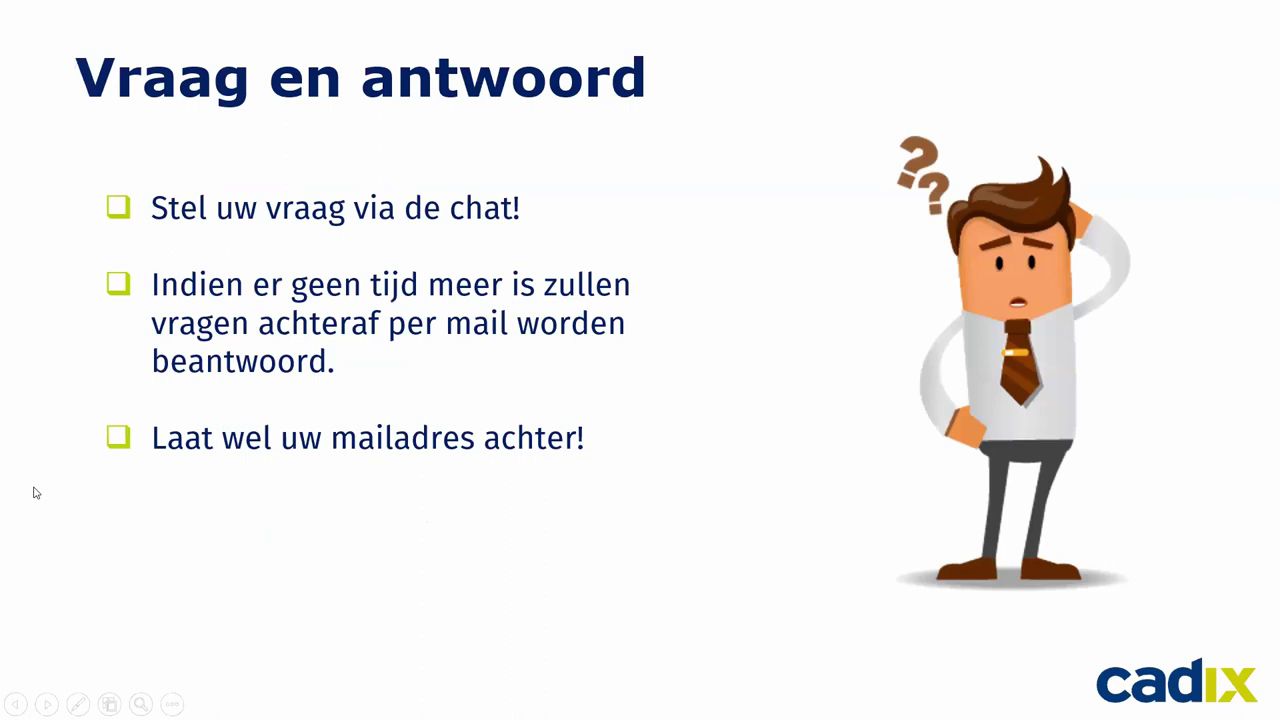
key("Left")
key("Right")
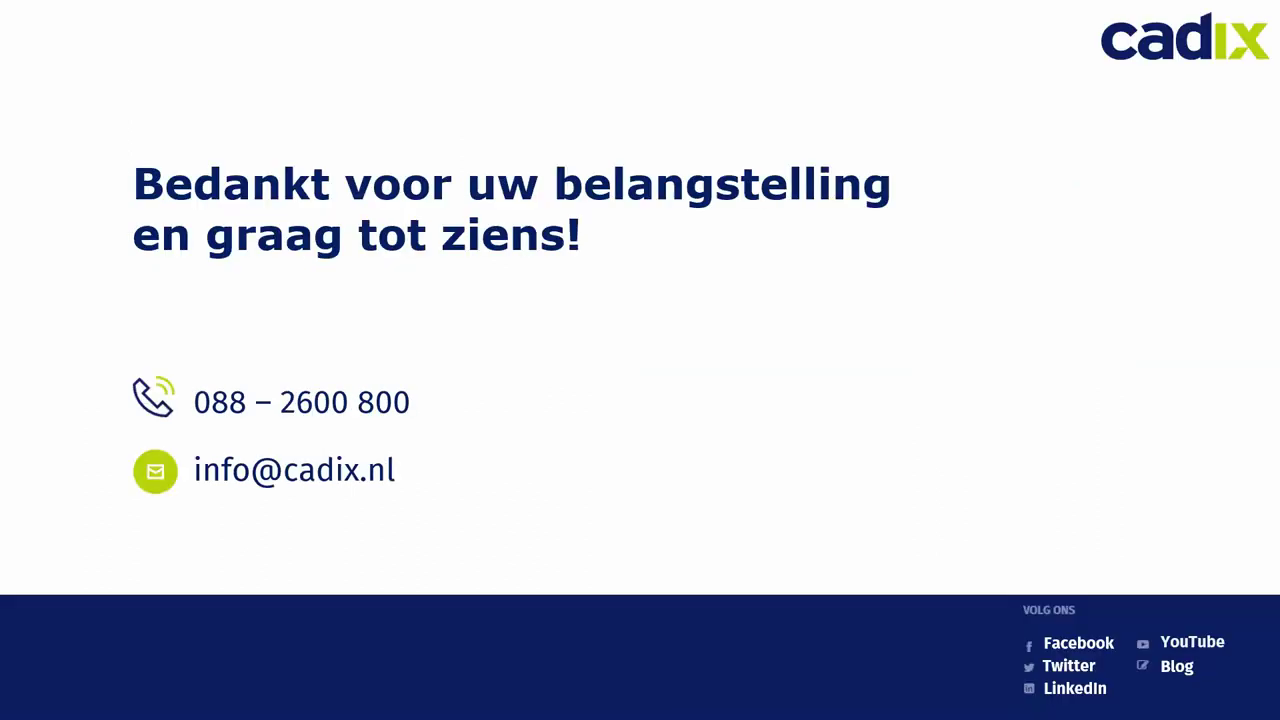